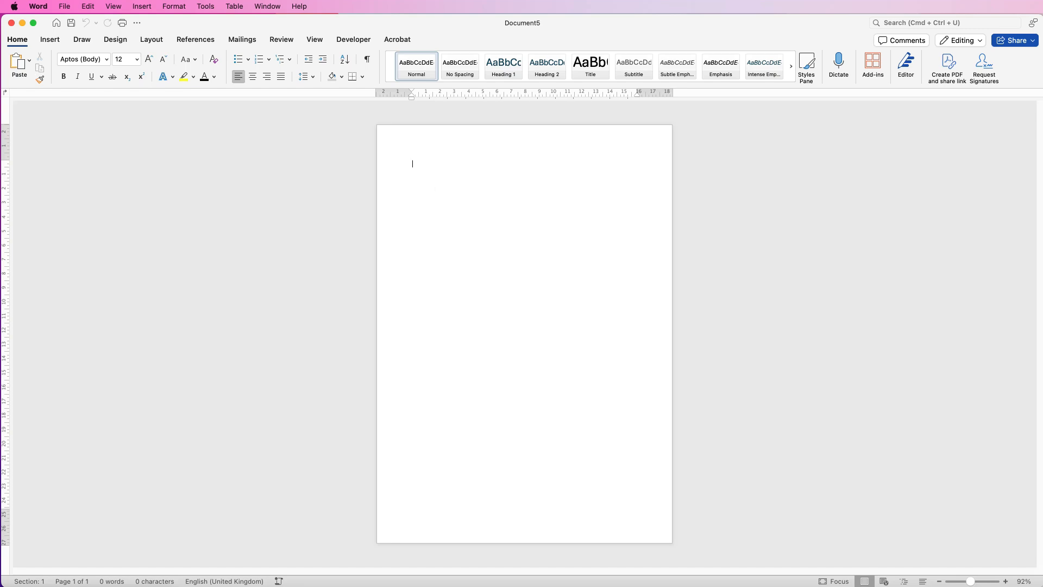
Switch to Safari and set the SVG Silh images to the orange-red colour numbered 15.
key(super+Tab)
drag(907, 191, 624, 38)
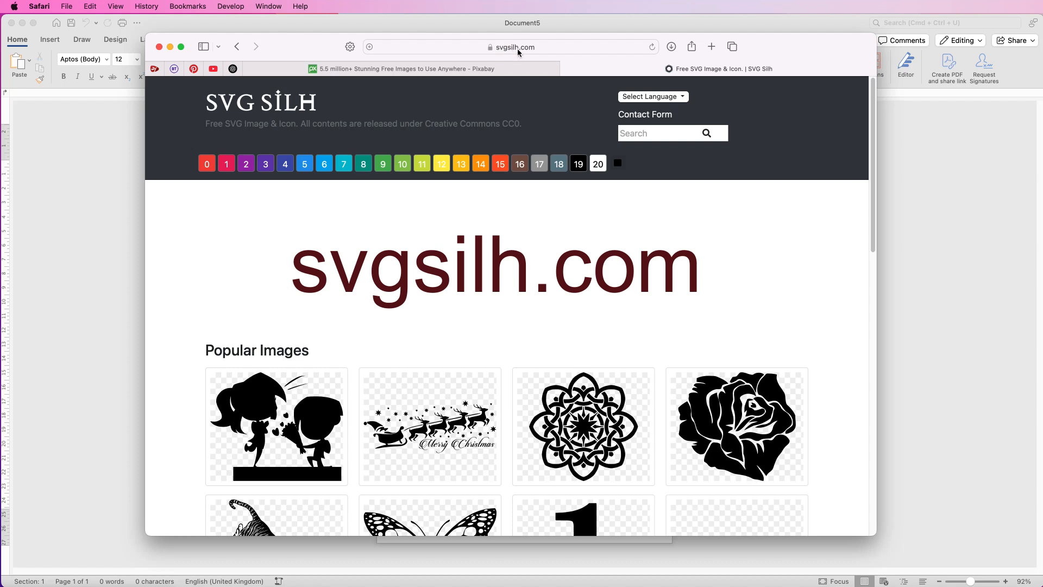
drag(873, 178, 891, 157)
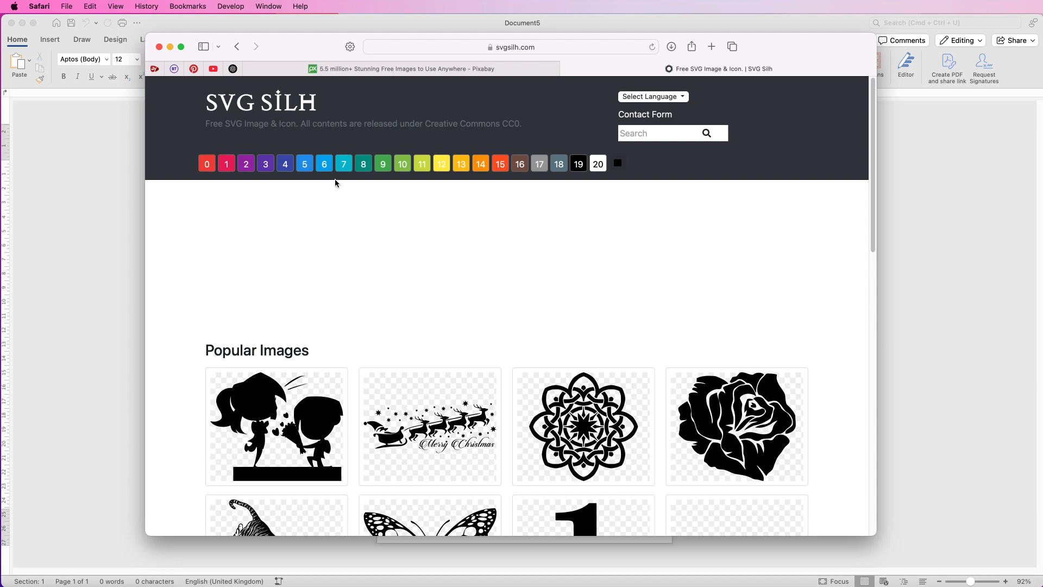
click(500, 165)
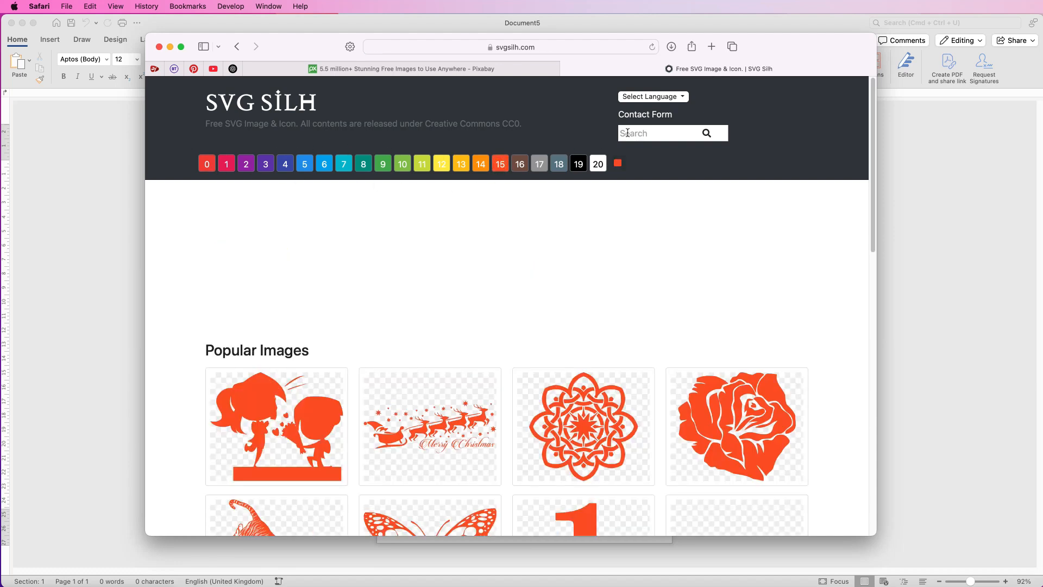
Search SVG Silh for "paint splat".
click(626, 133)
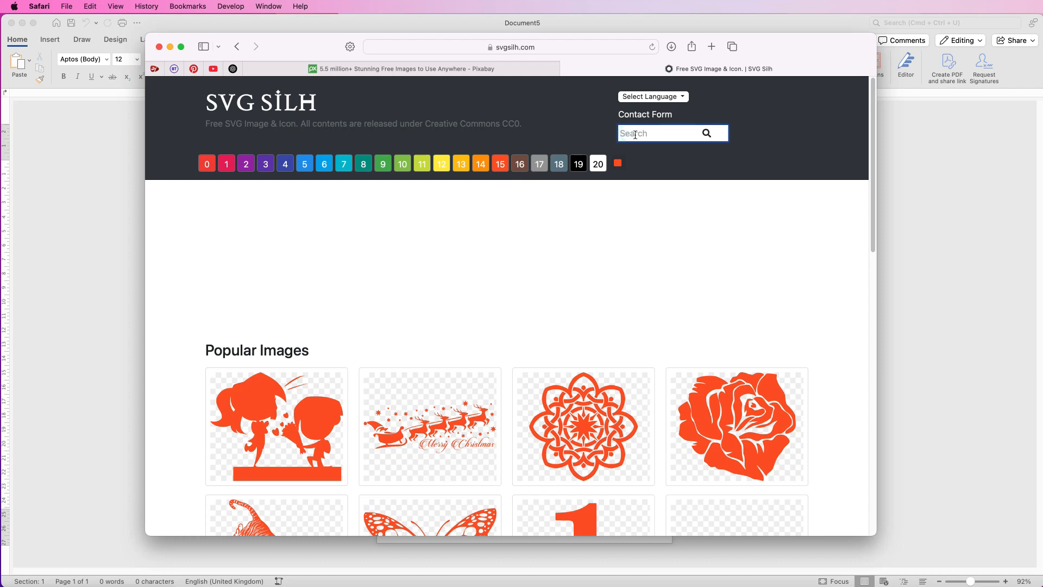
text(paint splat)
key(Return)
Download the "ink grunge brush blood" splatter image from the search results as an SVG.
scroll(857, 256, down, 5)
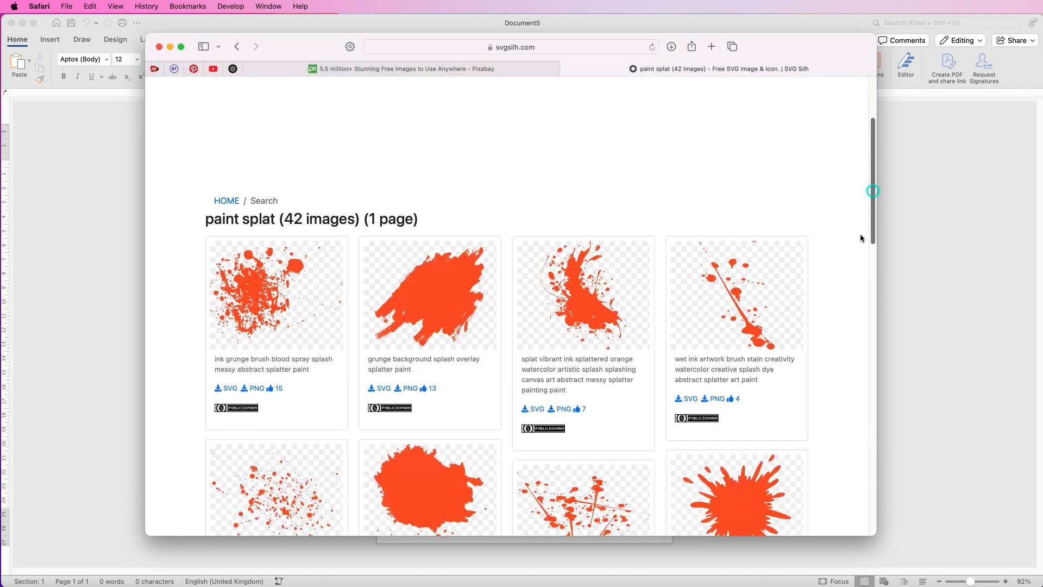
scroll(857, 255, down, 4)
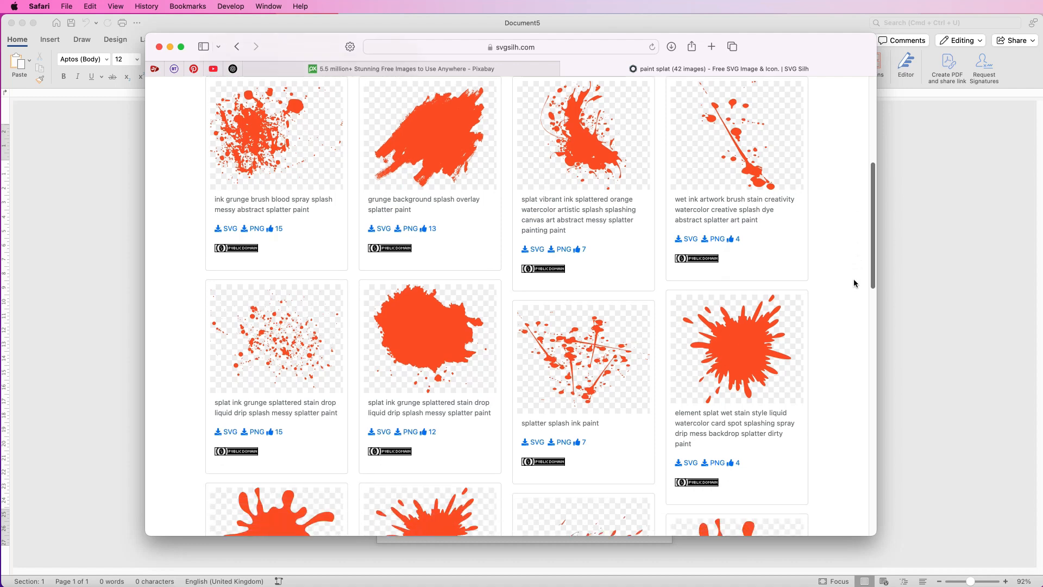
scroll(846, 339, down, 4)
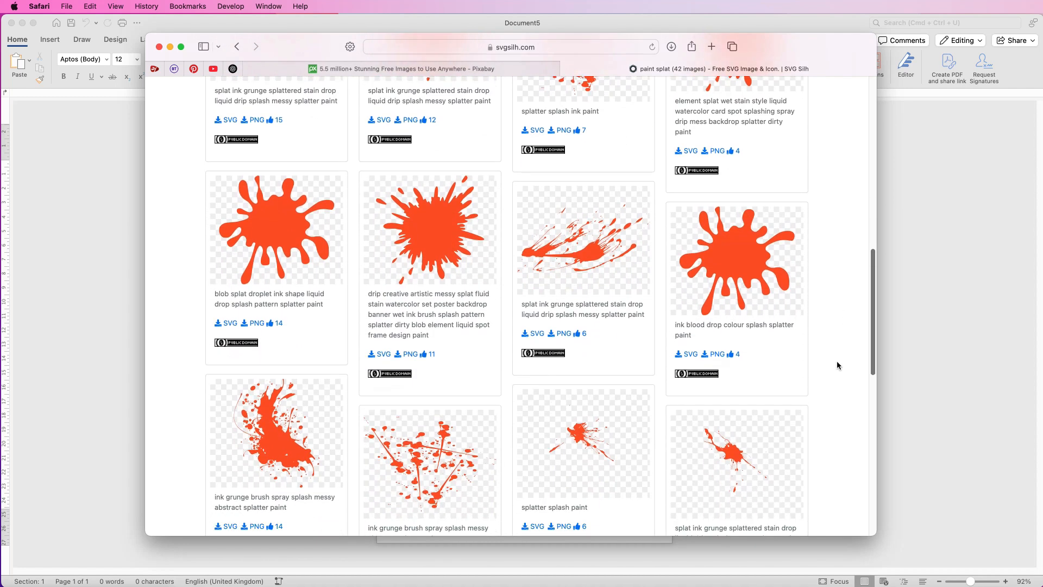
scroll(848, 331, up, 4)
scroll(859, 300, up, 4)
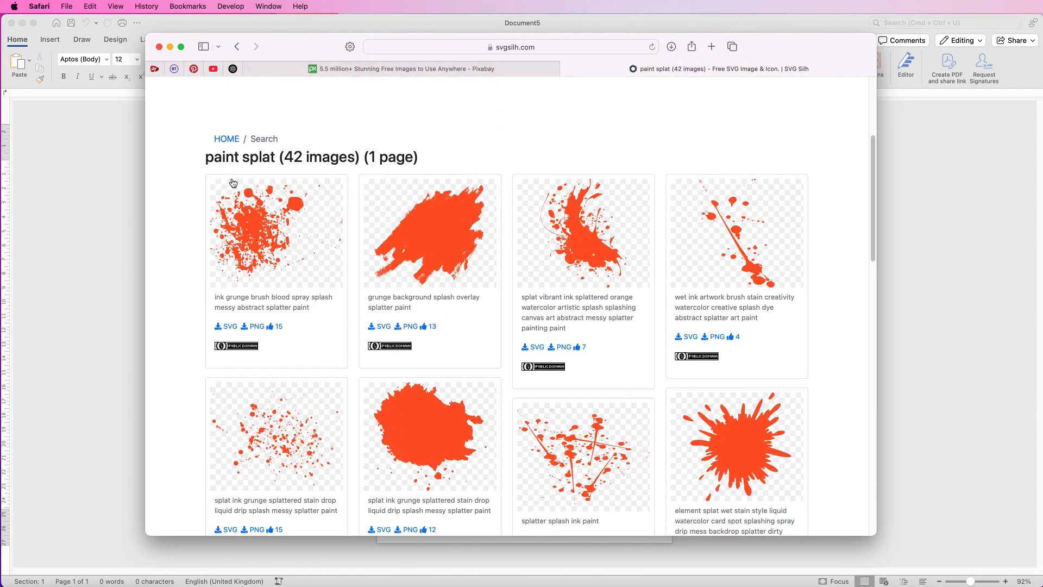
click(258, 241)
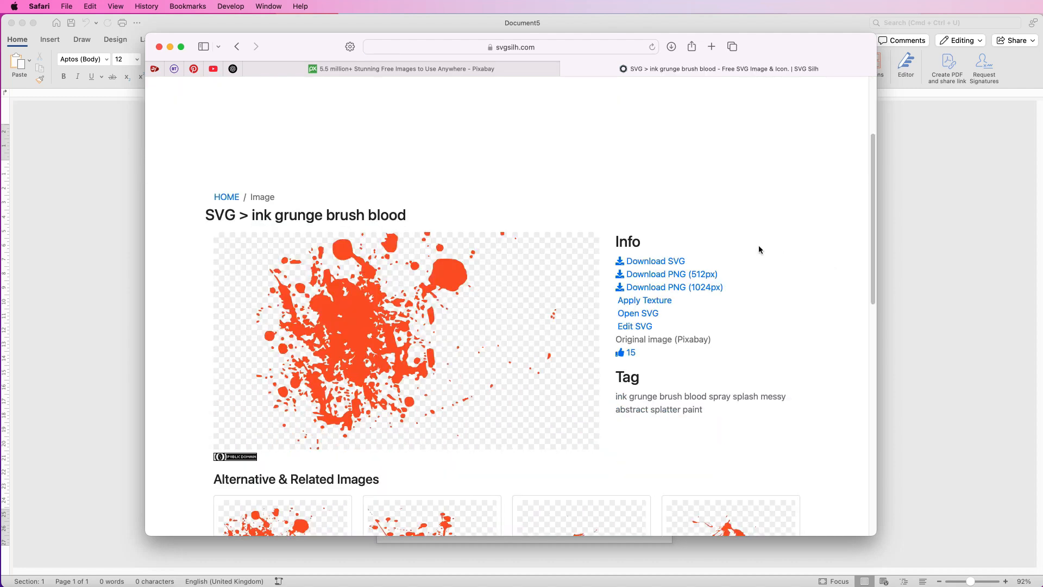
click(634, 263)
Search Pixabay for "blue pattern" across all image types.
click(463, 70)
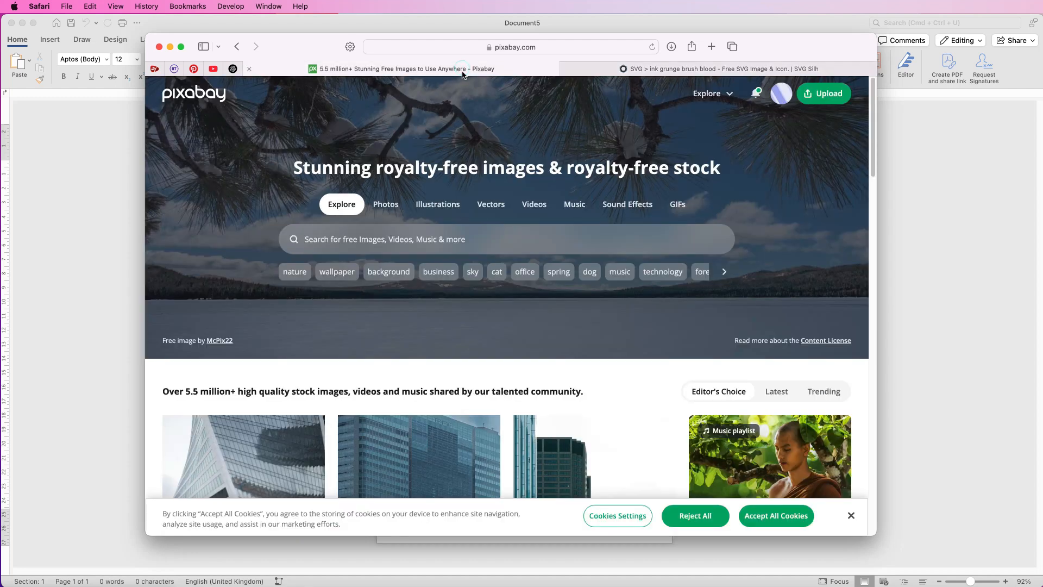
drag(756, 44, 741, 25)
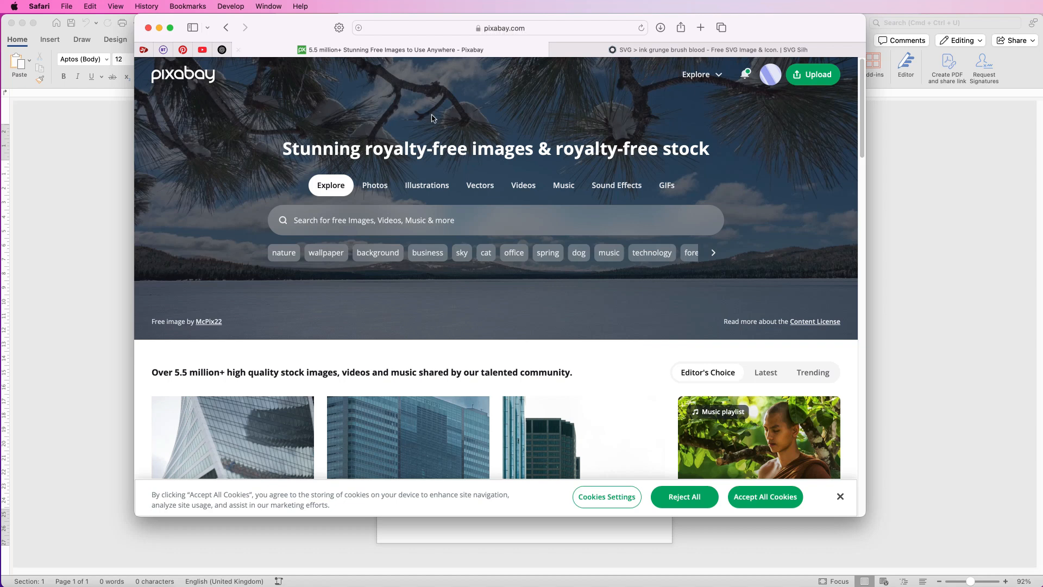
click(296, 220)
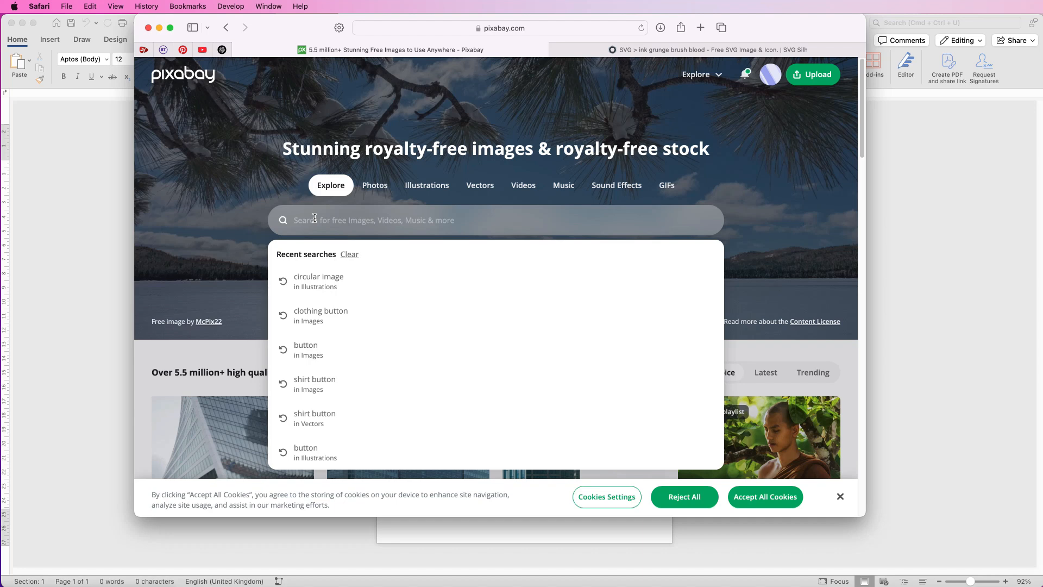
text(blue pattern)
key(Return)
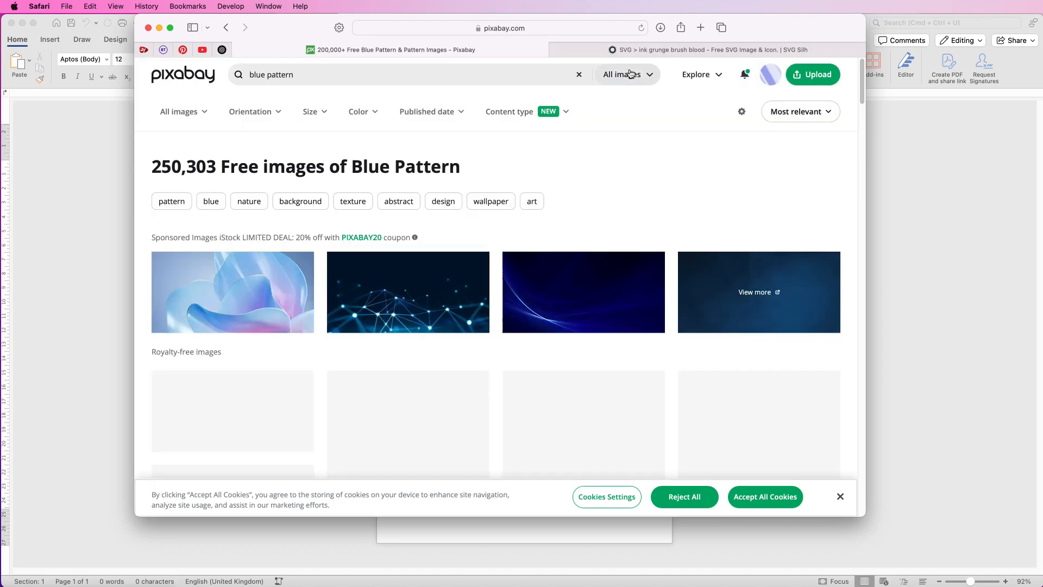
click(650, 76)
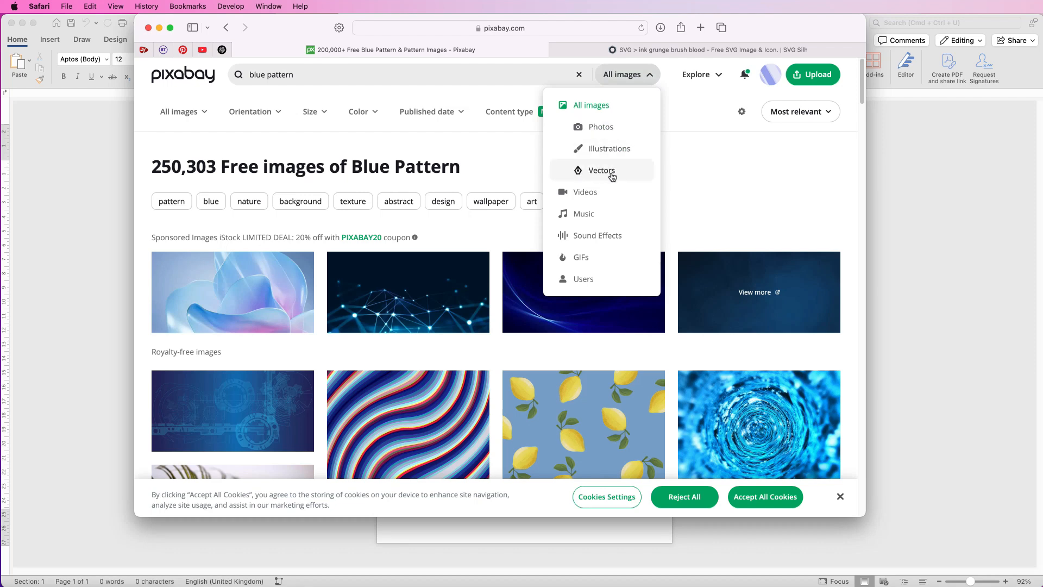
click(651, 76)
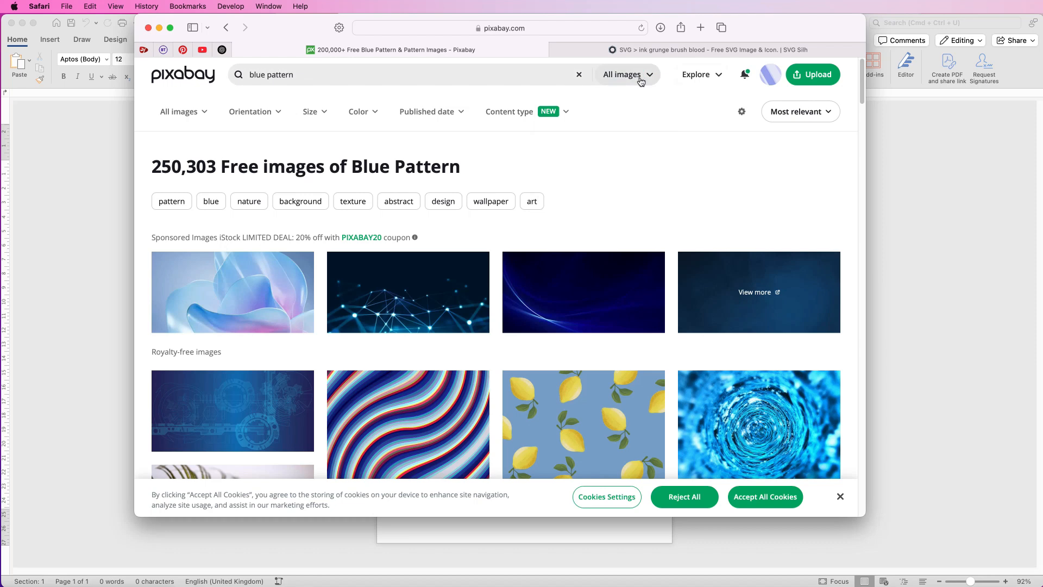
Download the blue-grey leaf and flower pattern print from the results as a 1280×1280 JPG.
drag(862, 96, 847, 381)
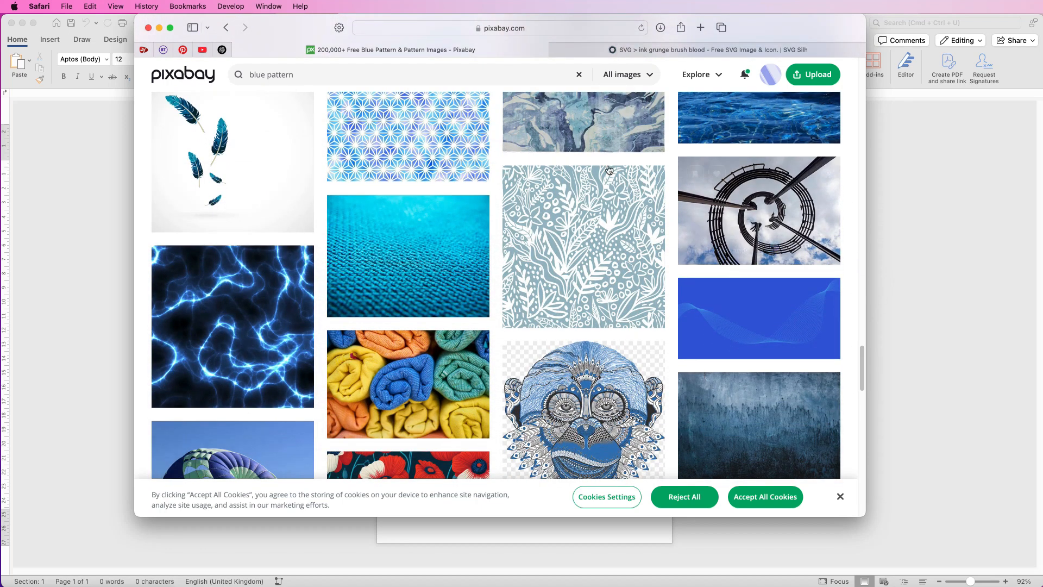
mouse_move(594, 231)
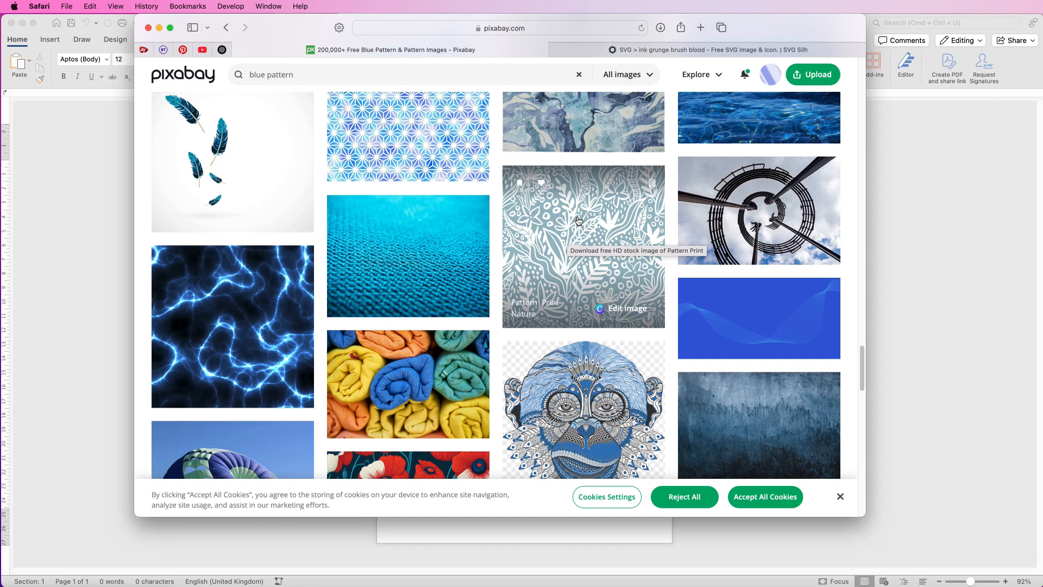
click(578, 223)
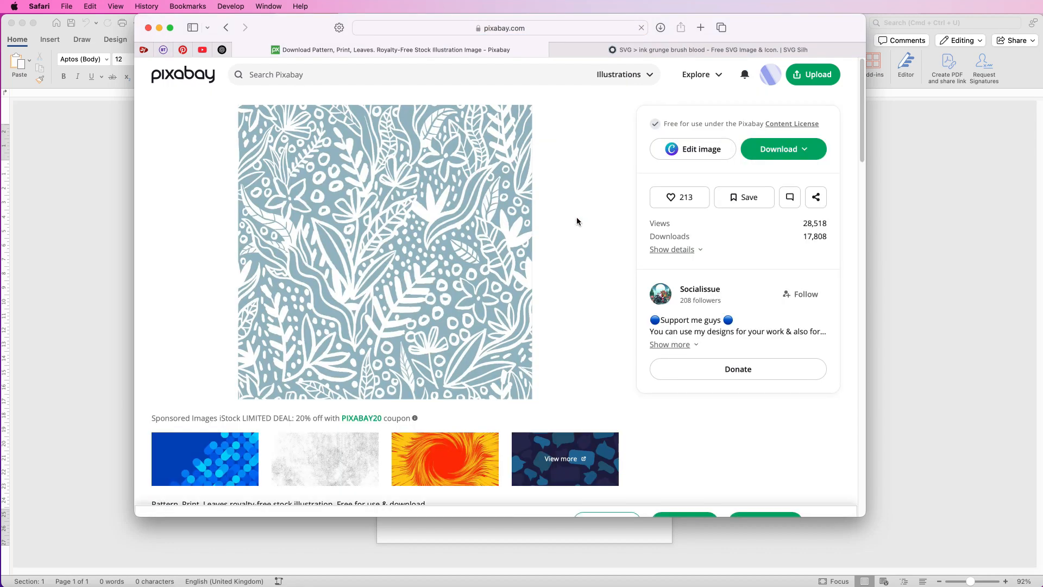
click(806, 151)
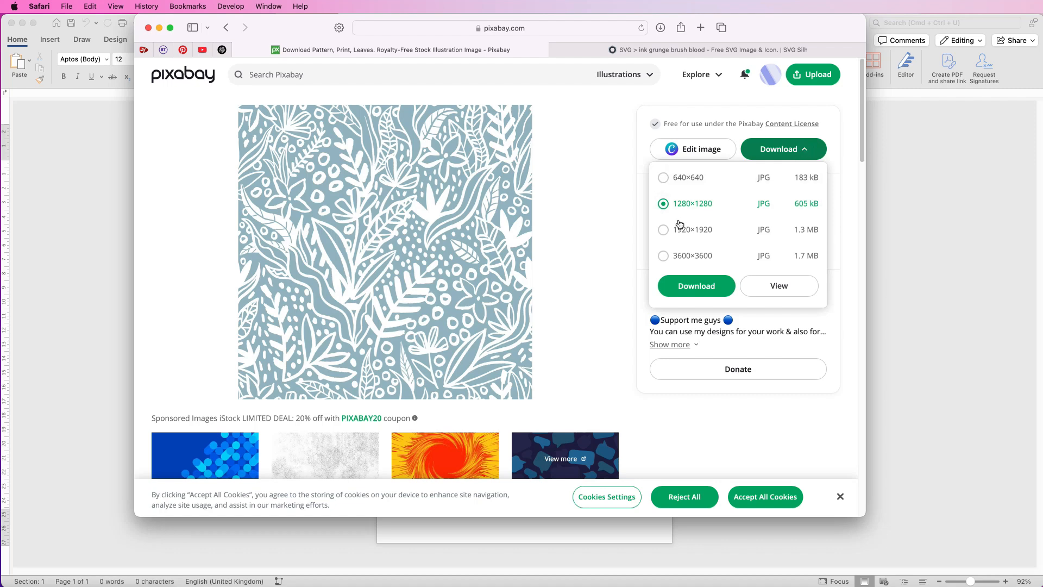
click(663, 256)
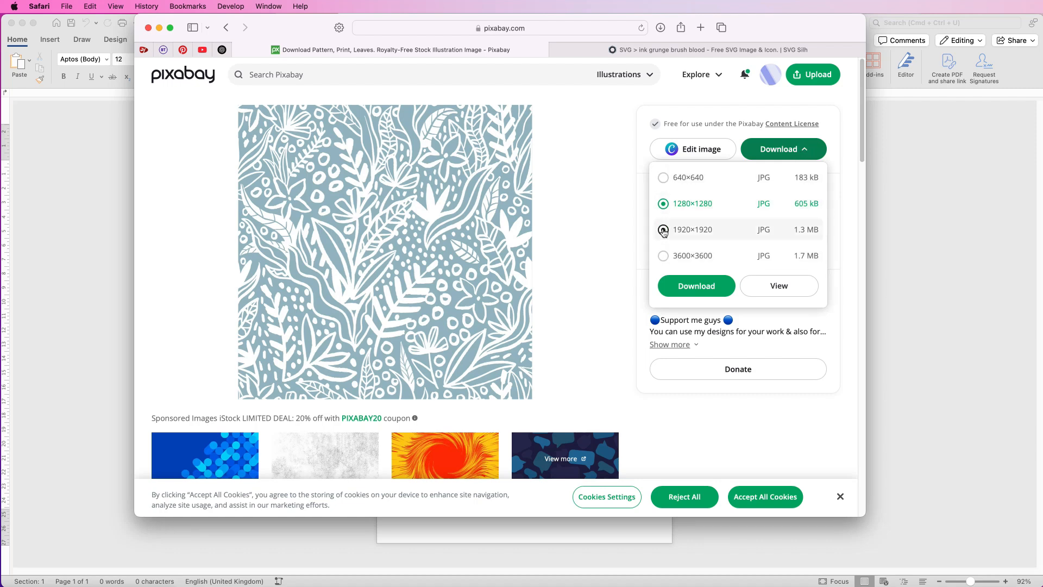
click(689, 288)
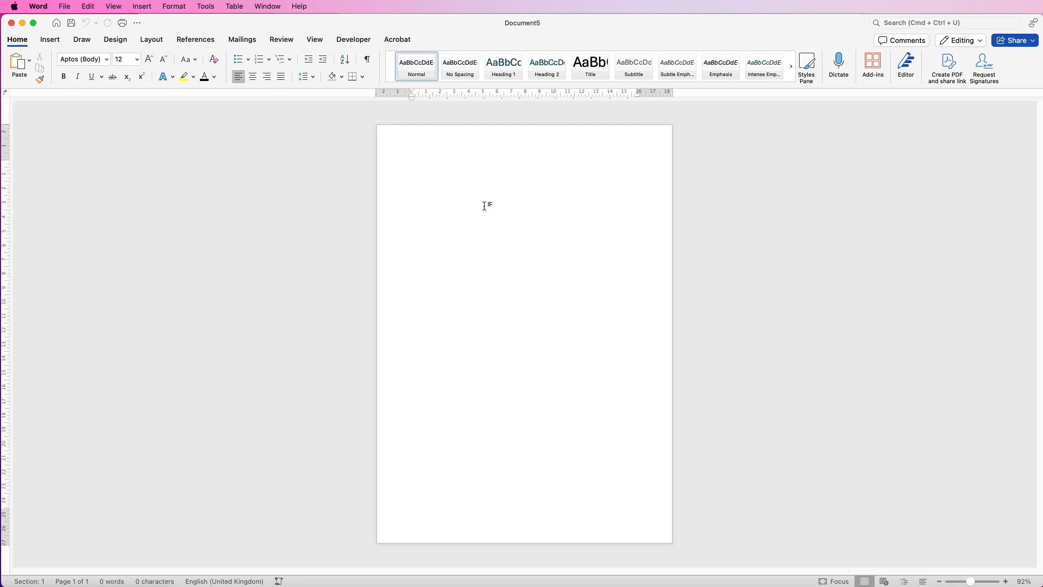
Insert the picture flowers-6597862_1920.png from the Downloads folder into the blank Word document.
click(50, 40)
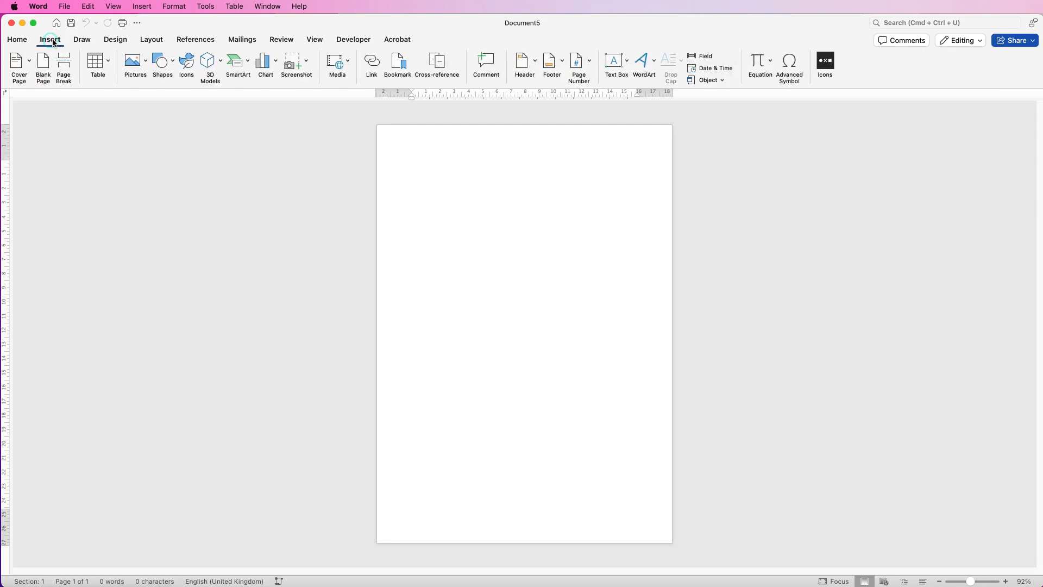
click(146, 64)
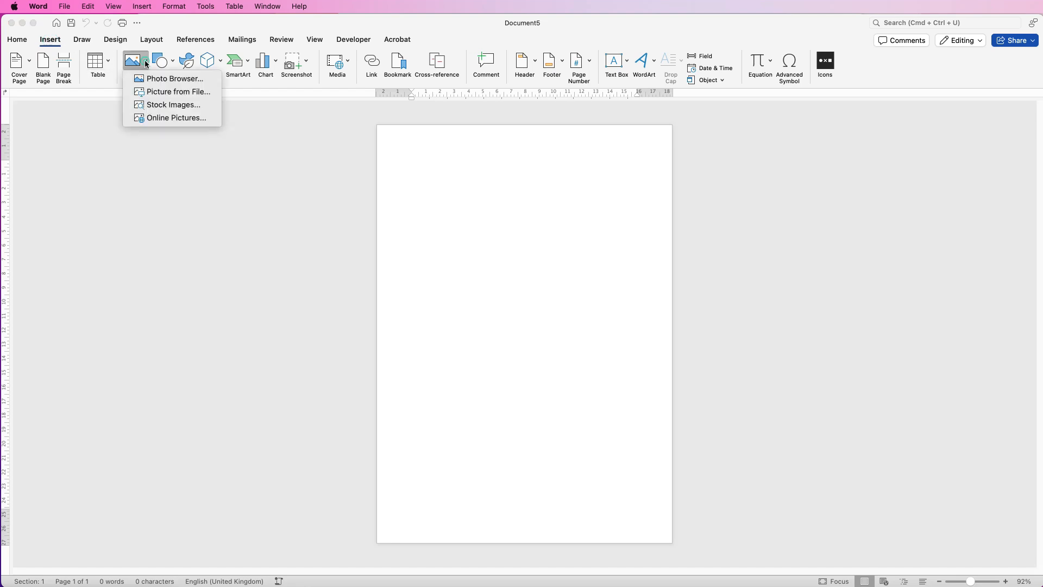
click(155, 96)
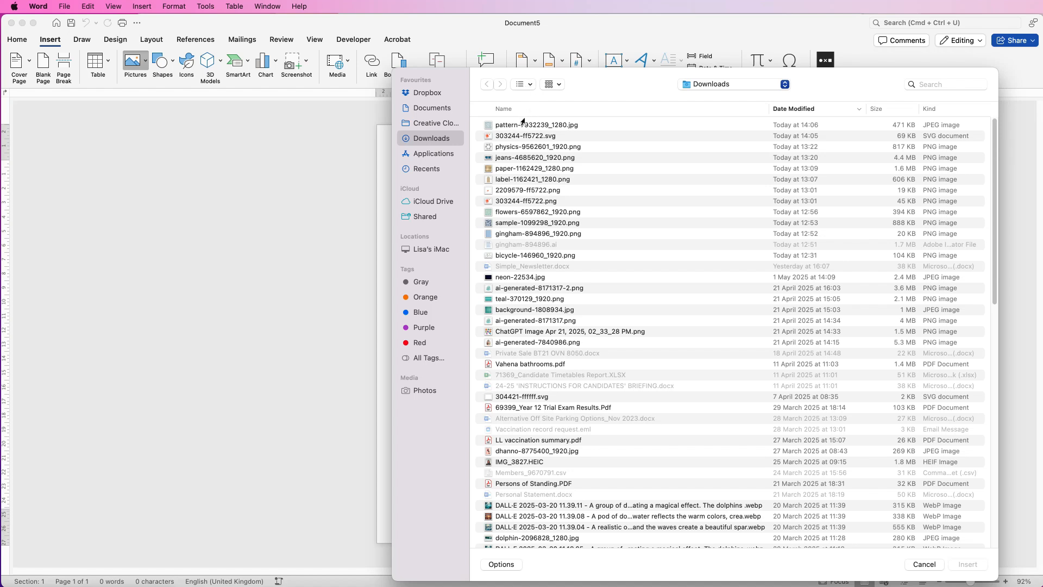
click(487, 215)
click(967, 567)
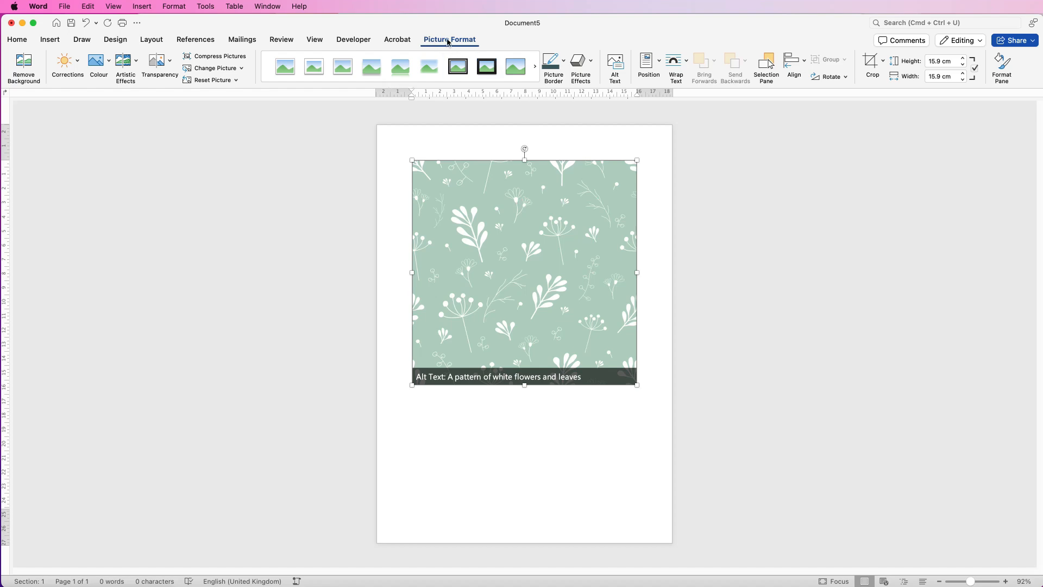
Set the floral picture's text wrapping to Behind Text and move it down the page.
click(687, 64)
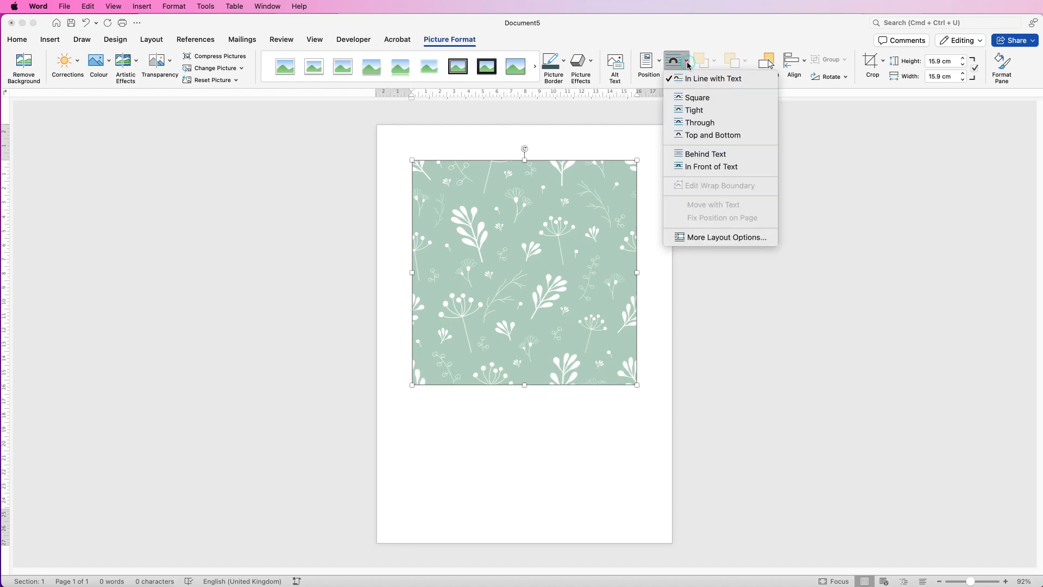
click(704, 154)
drag(560, 235, 564, 272)
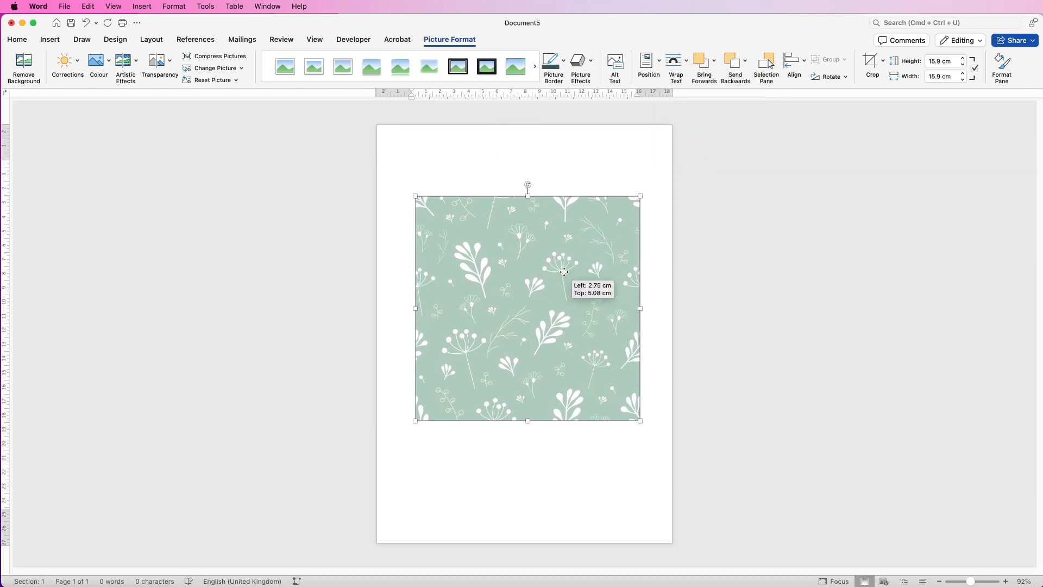
Insert the splatter graphic 303244-ff5722.svg from Downloads and set its text wrapping to In Front of Text.
click(50, 41)
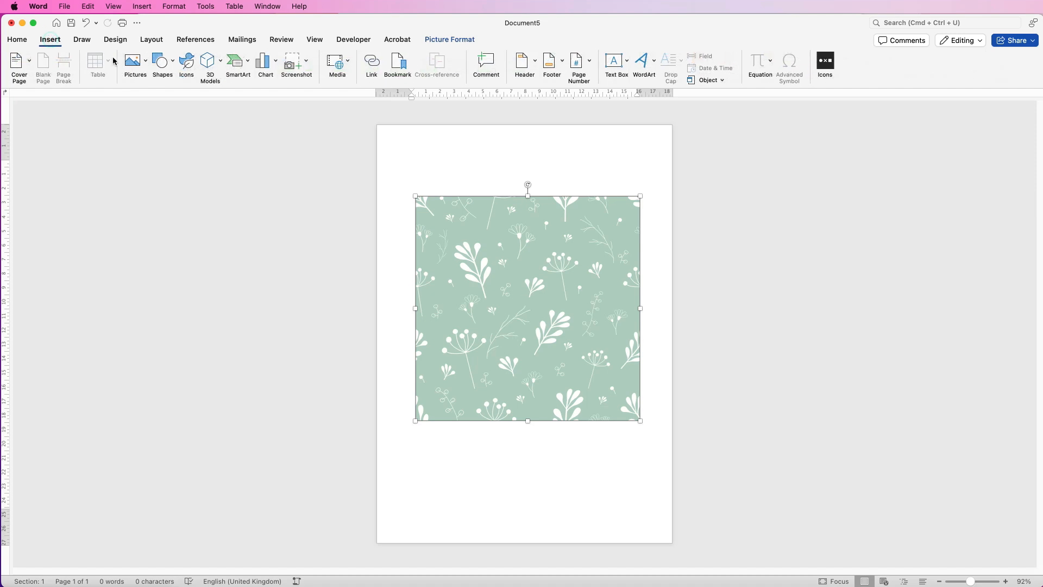
click(145, 66)
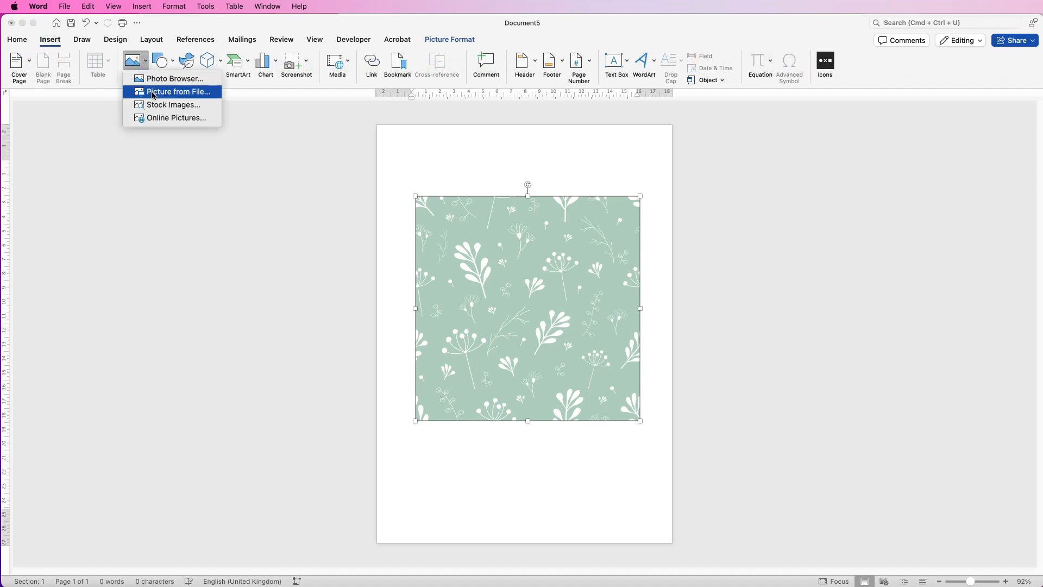
click(155, 93)
click(510, 136)
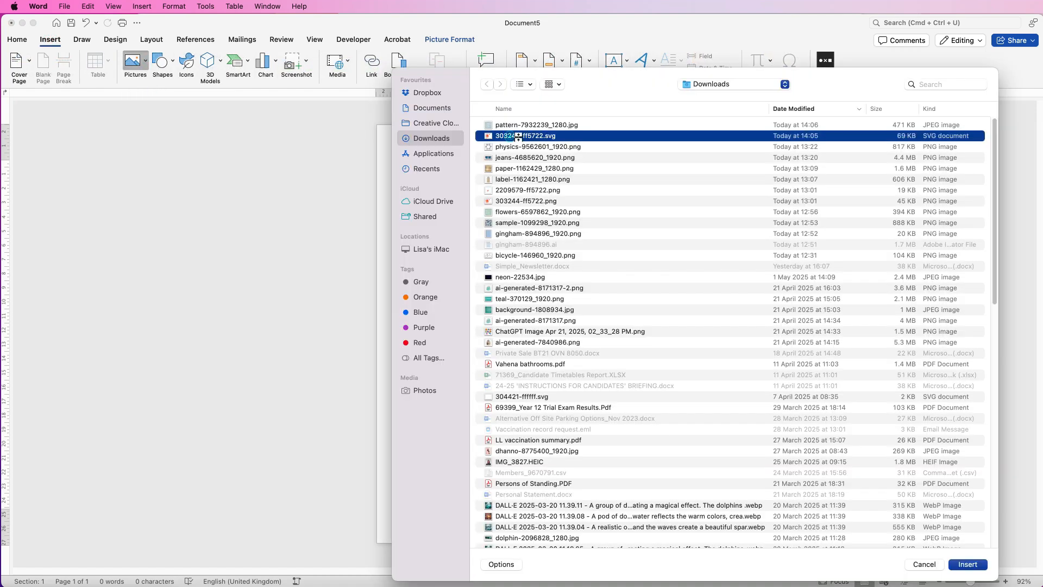
click(952, 566)
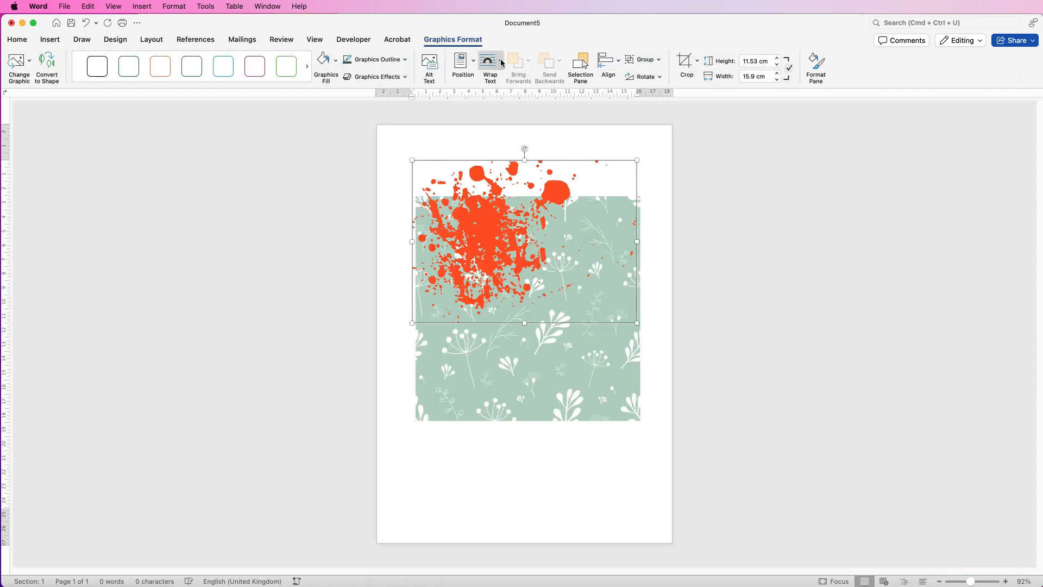
click(502, 63)
click(501, 167)
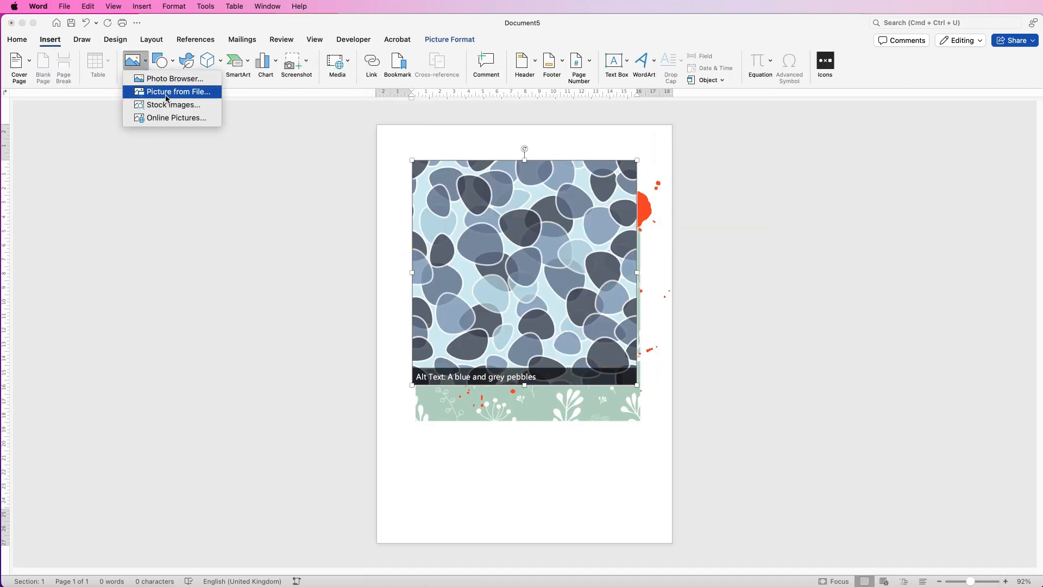
Insert the remaining pictures, including the brown tag and pebble pattern, and shrink and shift the overlapping images to clear the page.
click(166, 92)
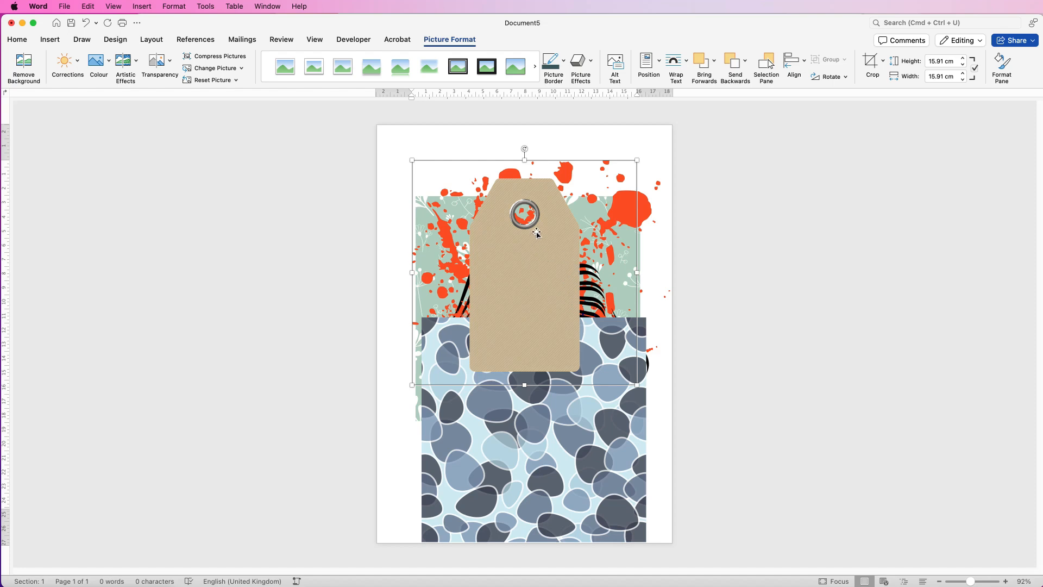
drag(637, 160, 464, 312)
drag(430, 356, 450, 232)
click(645, 332)
drag(646, 317, 561, 395)
click(646, 265)
drag(647, 263, 532, 95)
drag(461, 164, 467, 124)
Move the striped artwork to the top of the page and shrink the green floral pattern into the upper left corner.
click(550, 268)
drag(528, 250, 419, 133)
drag(533, 292, 536, 292)
drag(415, 160, 622, 148)
click(565, 293)
drag(640, 197, 403, 172)
Place the pebble pattern in the middle of the page and enlarge it to 13.34 cm square.
drag(498, 462, 521, 290)
drag(579, 373, 631, 423)
drag(560, 328, 542, 337)
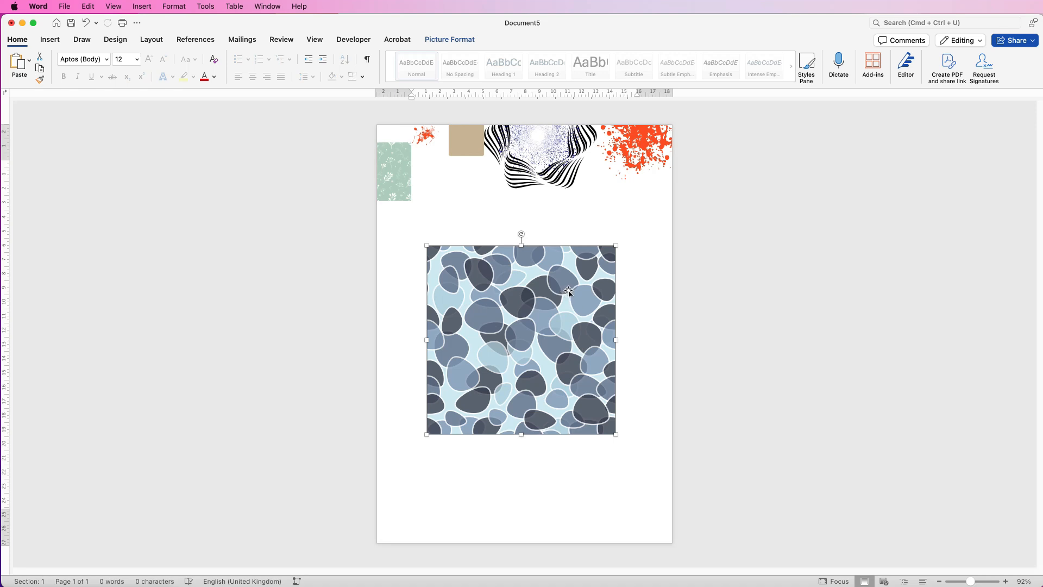
Crop the pebble pattern picture to a triangle using the isosceles triangle from the basic shapes.
click(461, 40)
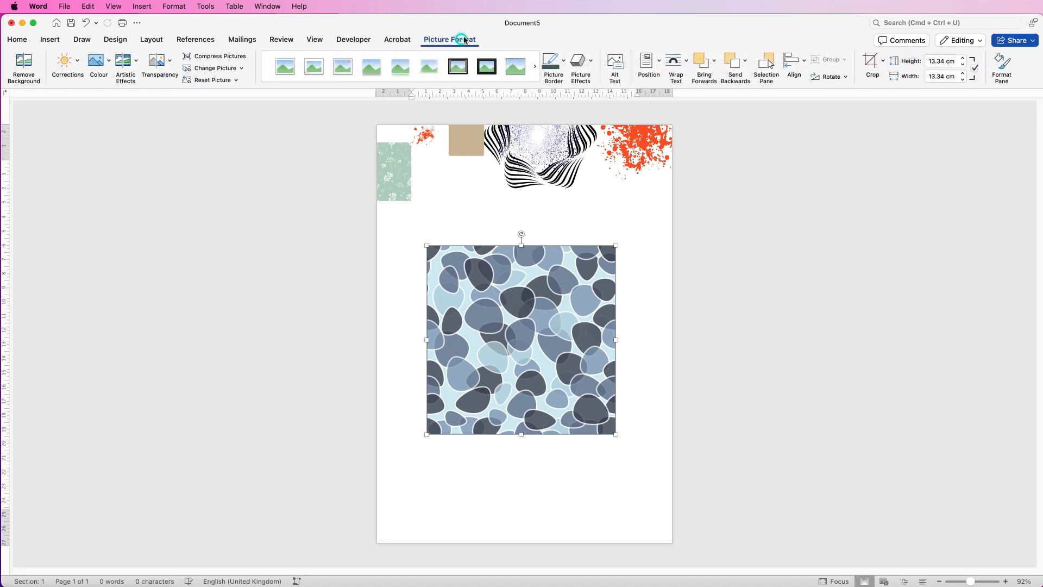
click(883, 61)
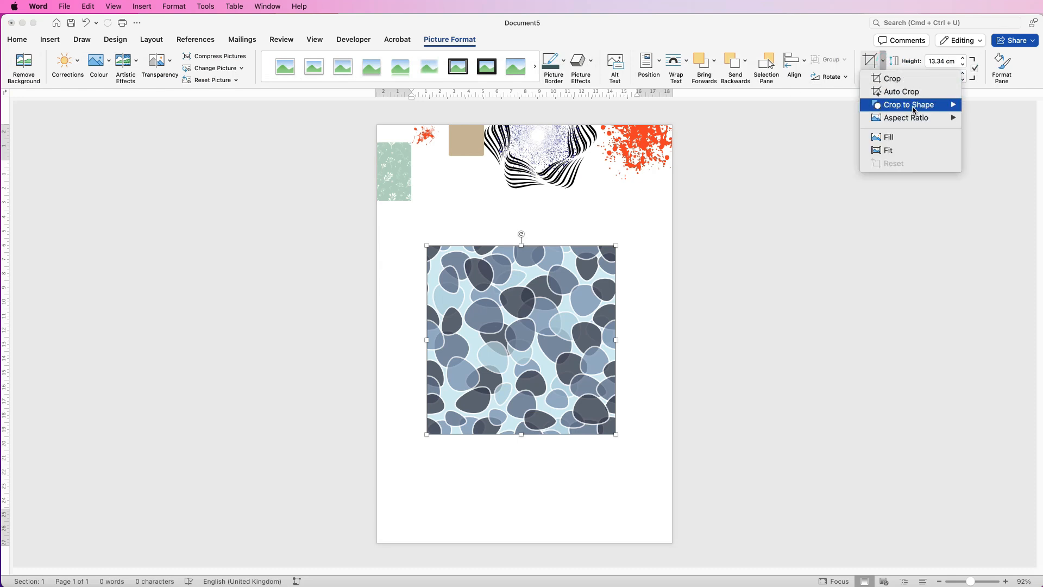
mouse_move(916, 109)
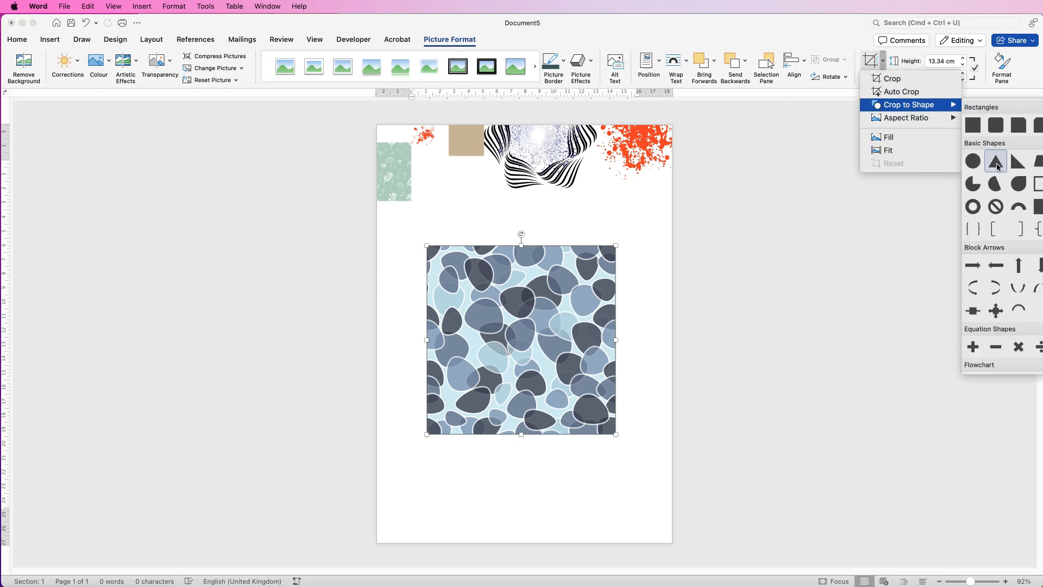
click(996, 163)
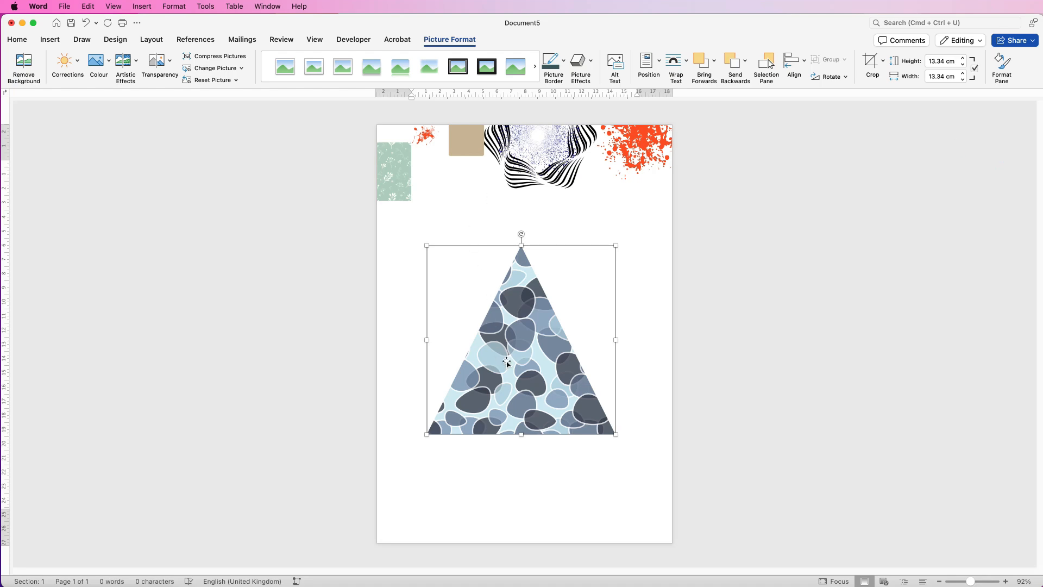
Rotate the pebble triangle 180° so it points down, shrink it to 9.75 cm square and recentre it on the page.
drag(522, 234, 522, 438)
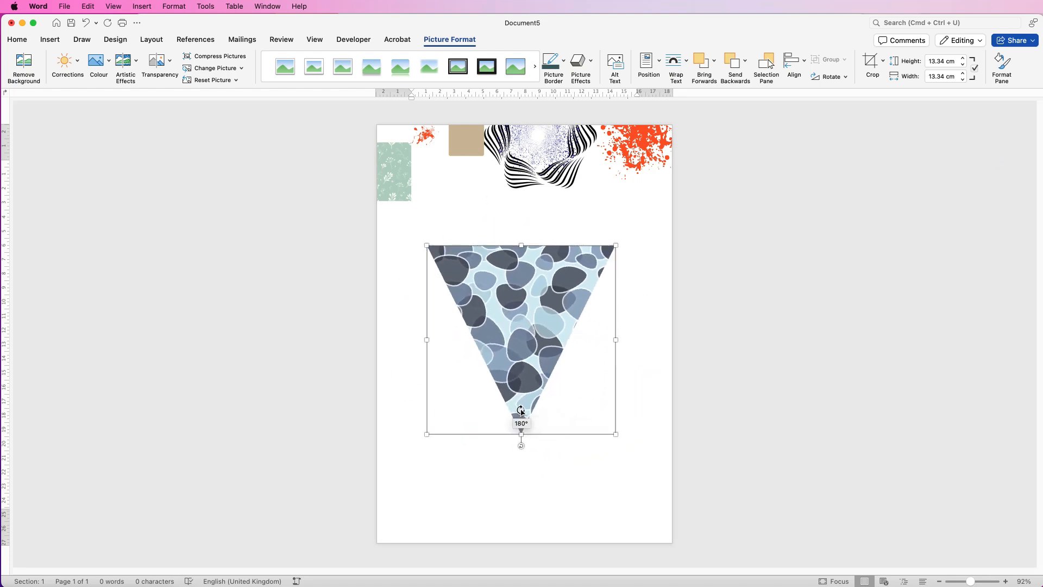
drag(615, 440, 565, 383)
drag(517, 308, 549, 326)
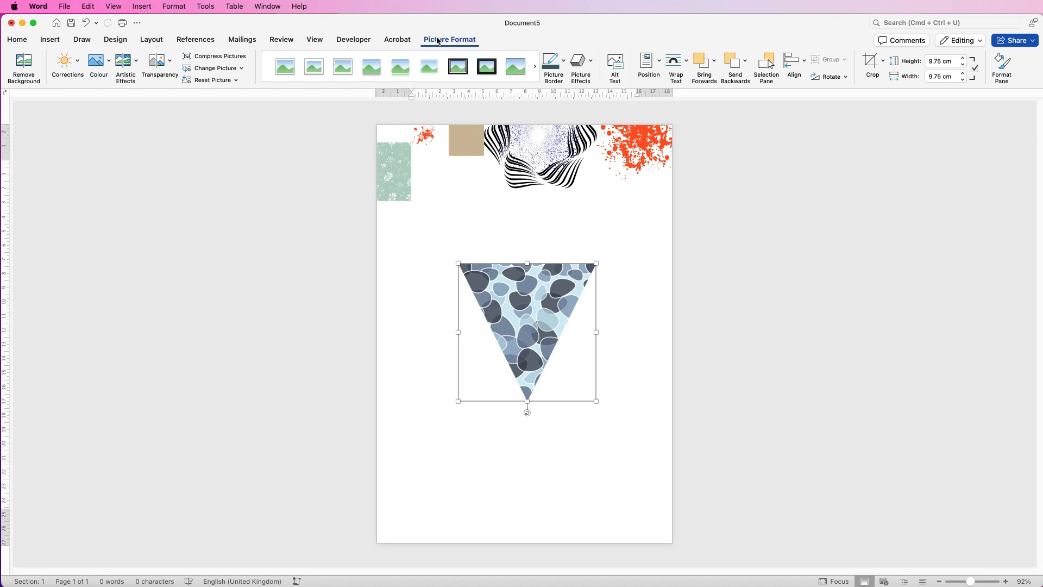
Add an outer shadow to the pebble triangle with a 6 pt blur, 359° angle and 5 pt distance.
click(1003, 64)
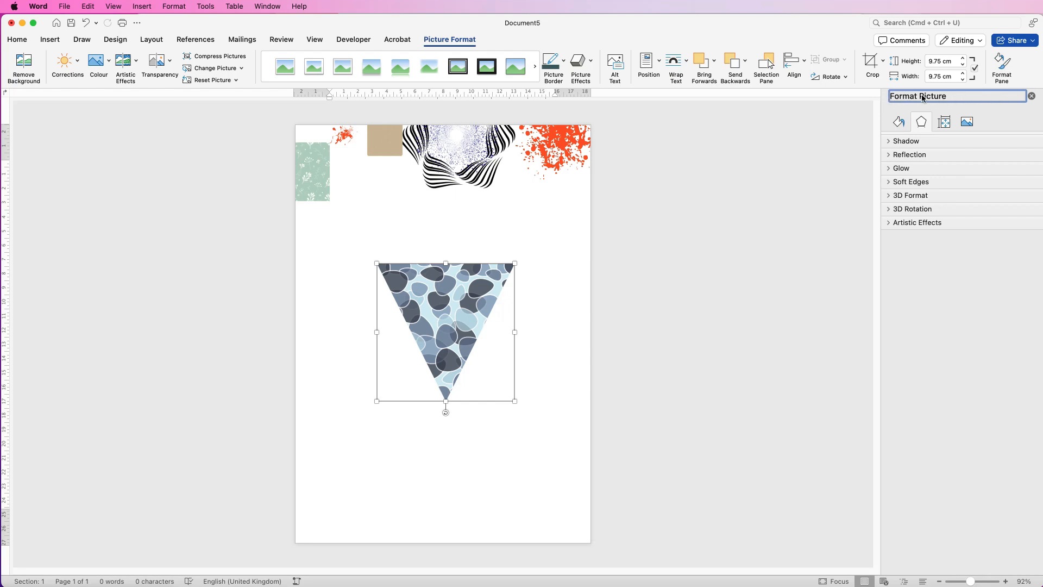
click(901, 125)
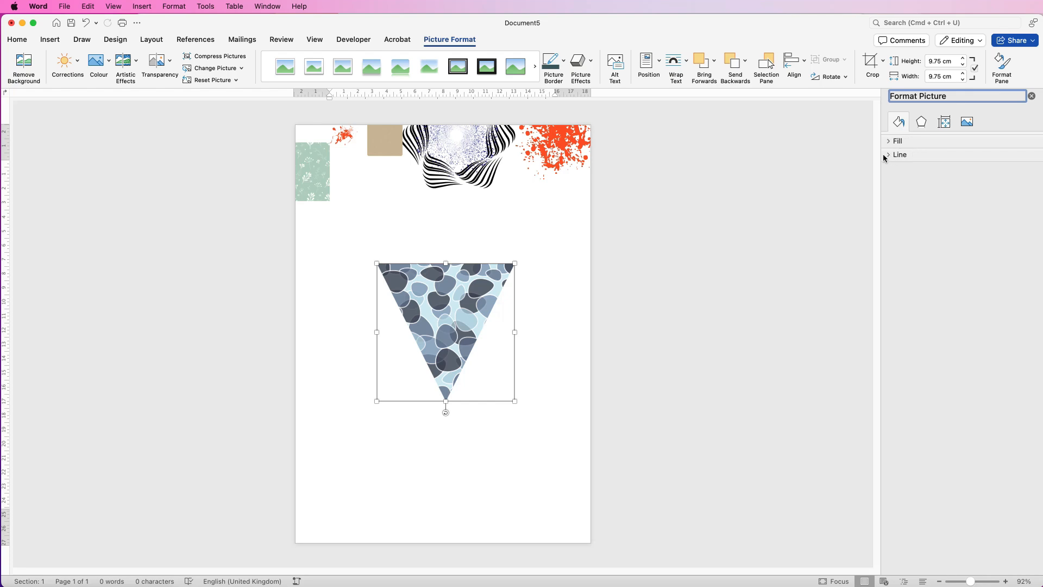
click(922, 123)
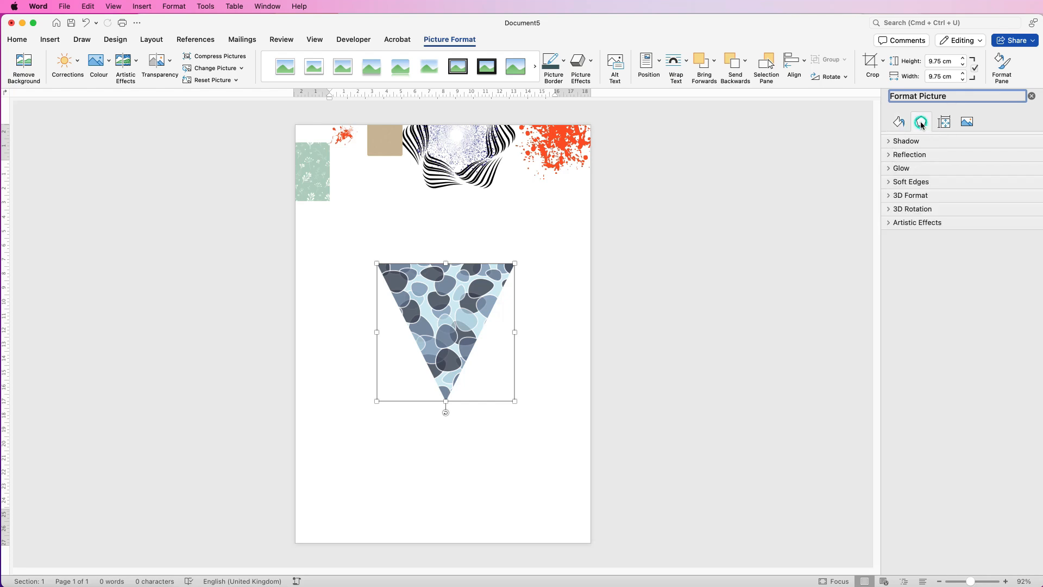
click(889, 143)
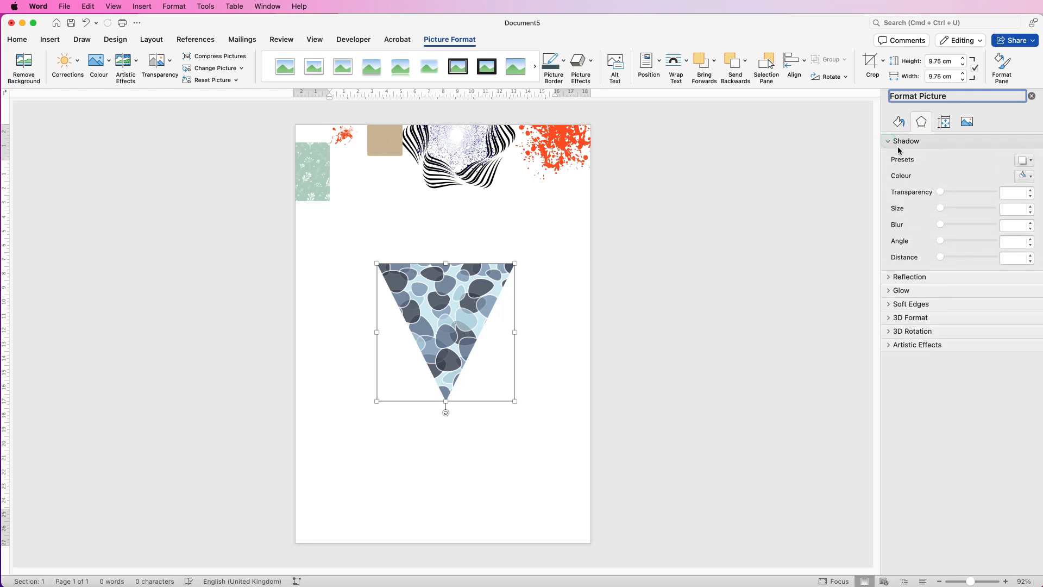
click(1032, 162)
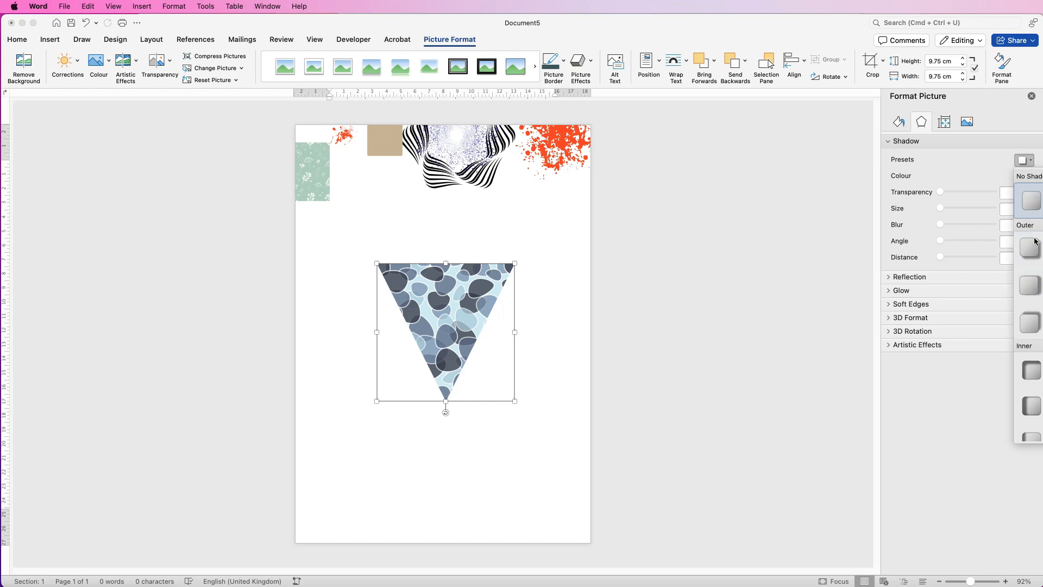
click(1029, 325)
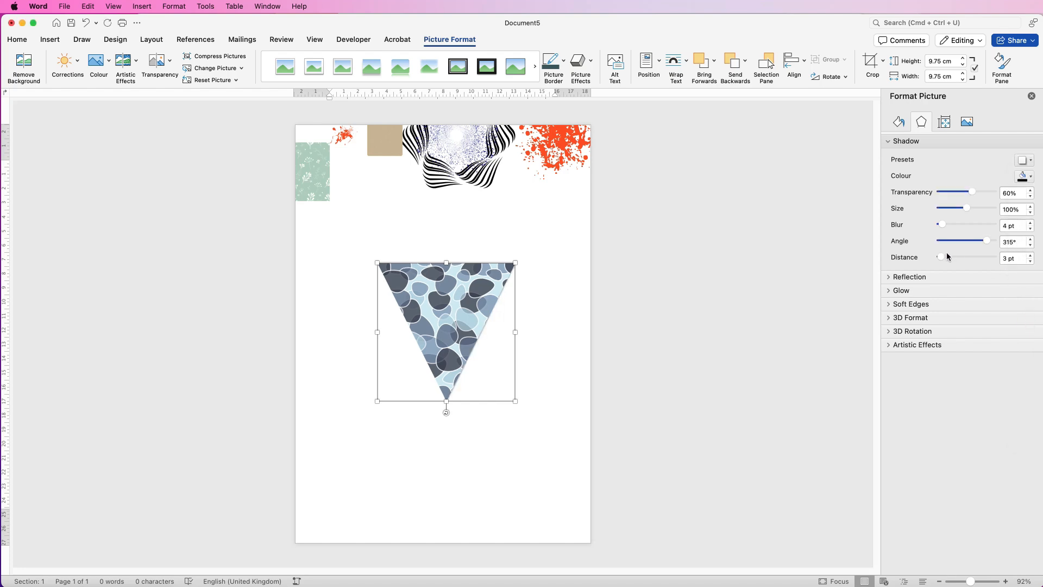
drag(940, 259, 1001, 243)
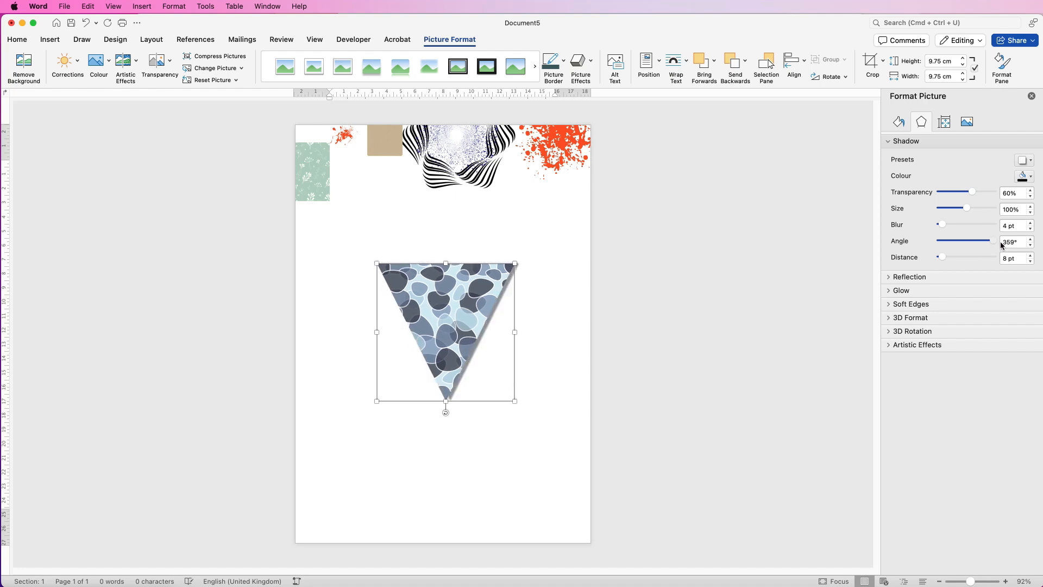
drag(942, 257, 943, 224)
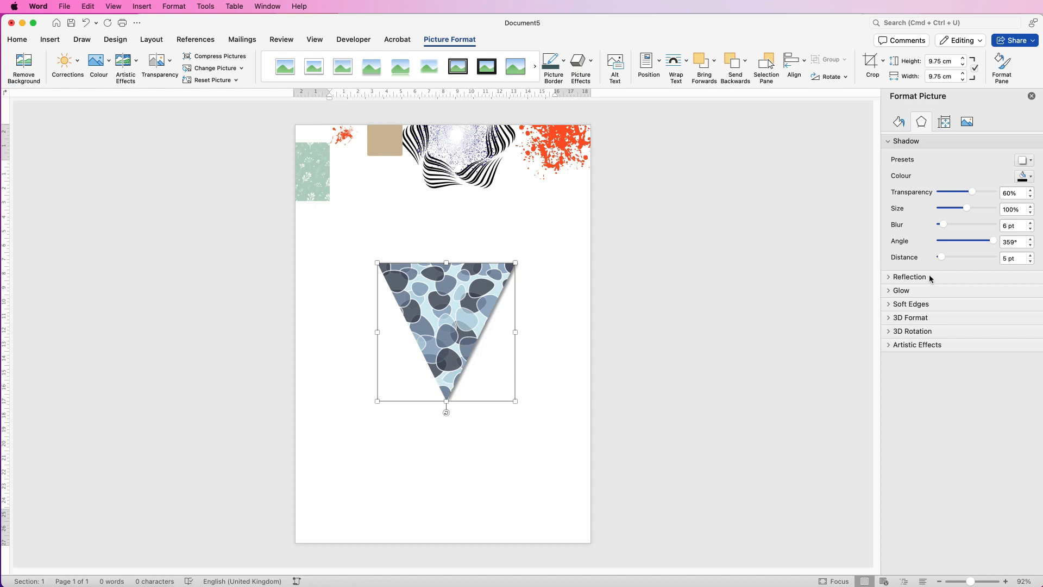
Apply the first top bevel preset to the pebble triangle, 6 pt wide and high, and inspect its edges up close.
click(889, 318)
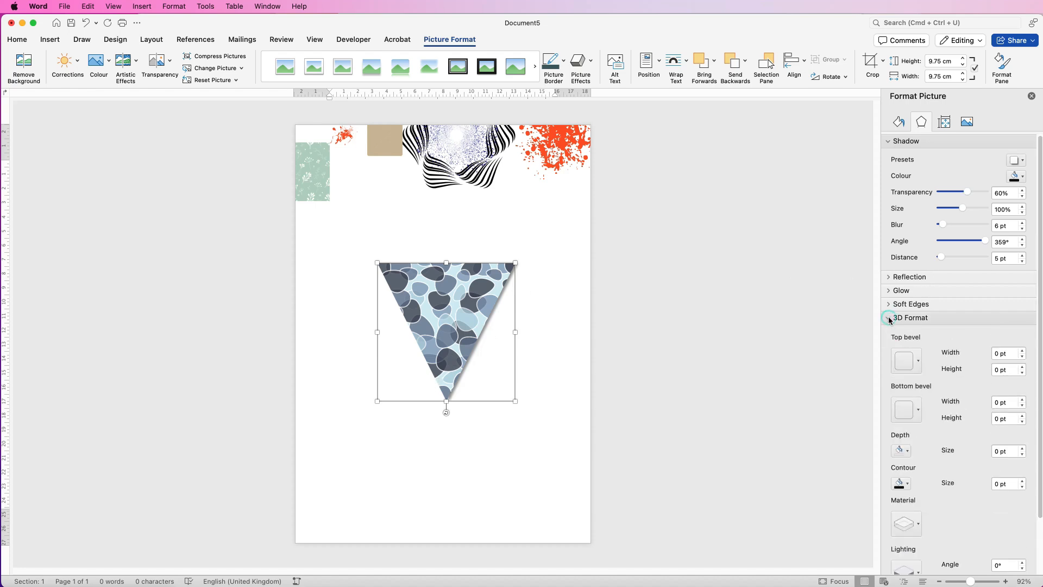
click(918, 363)
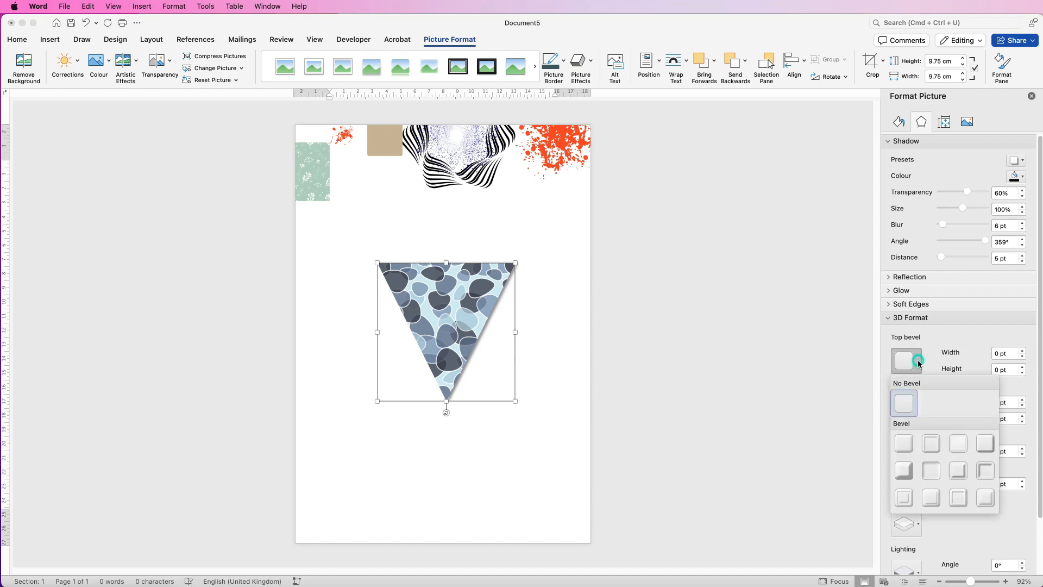
click(904, 441)
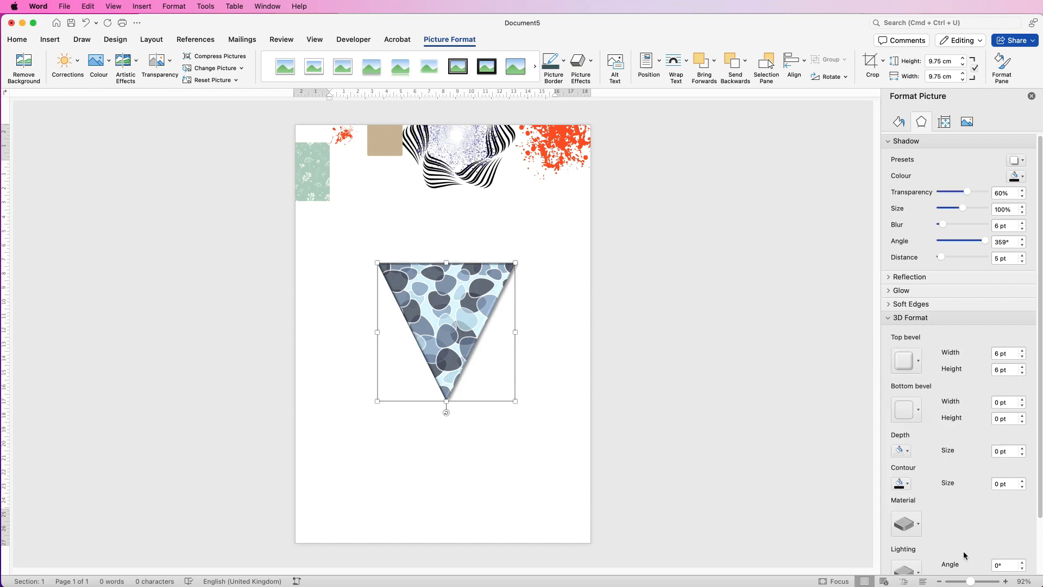
drag(971, 582, 980, 582)
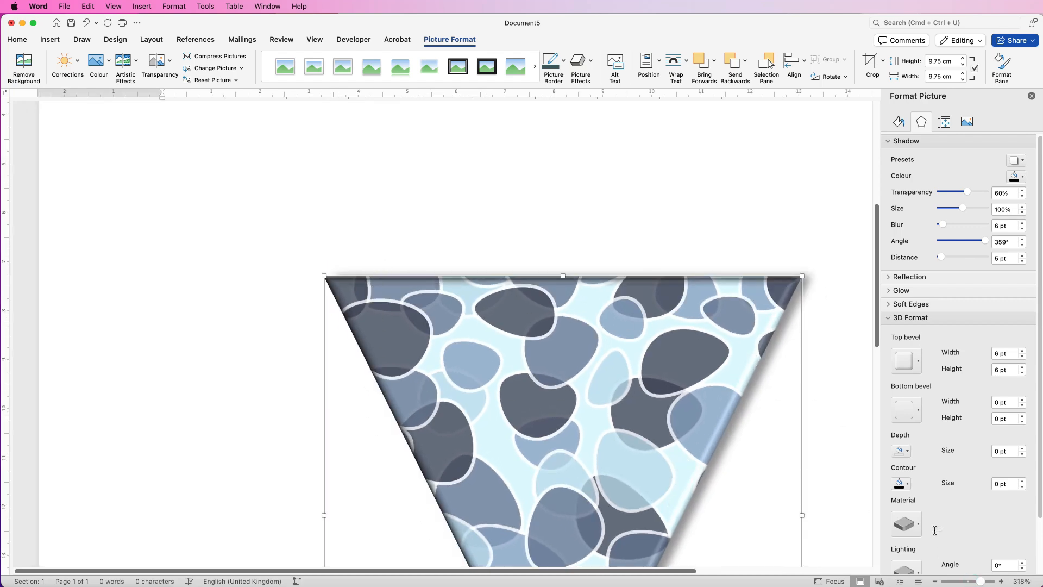
drag(982, 582, 977, 582)
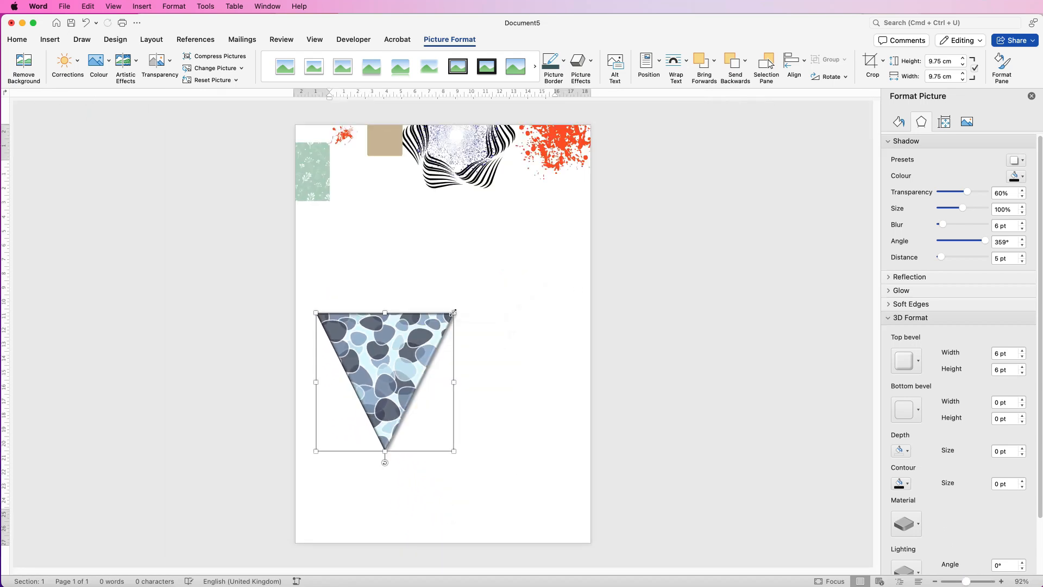
Shrink the pebble triangle to 5.66 cm square, place it in the page's lower left corner and deselect it.
drag(453, 313, 351, 496)
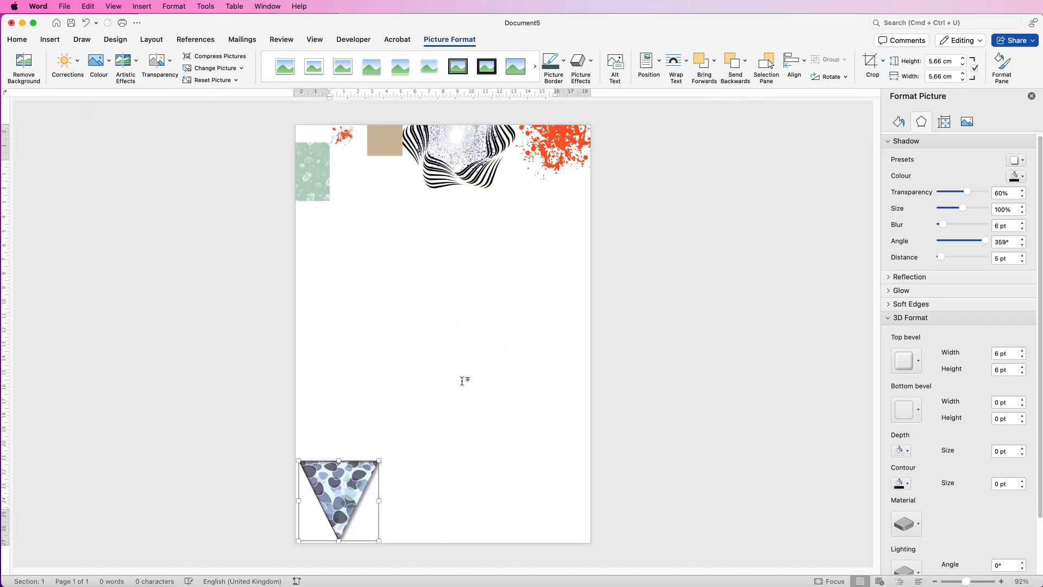
click(485, 324)
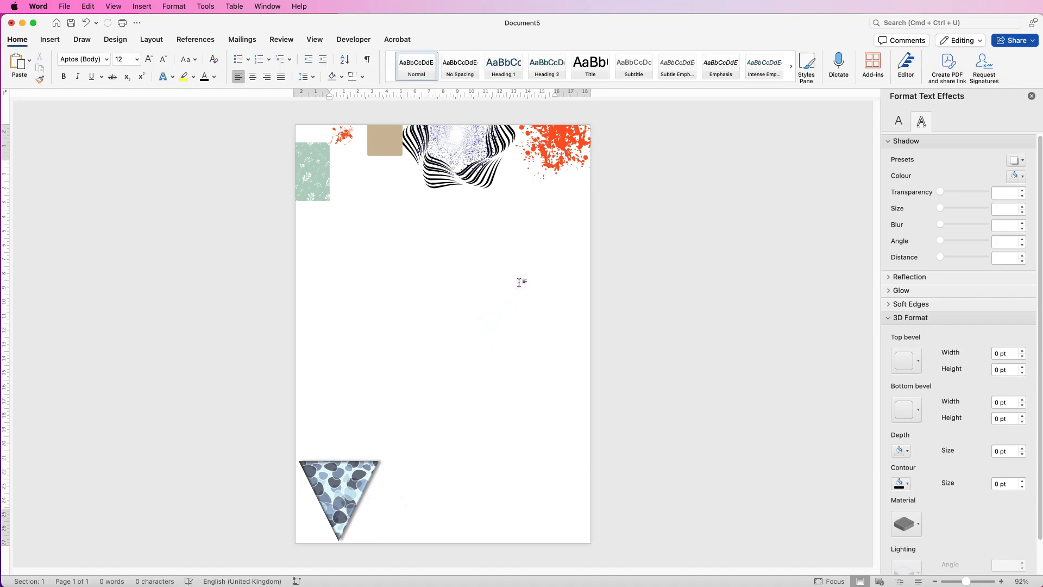
Search the stock images for "people fun".
click(50, 41)
click(146, 67)
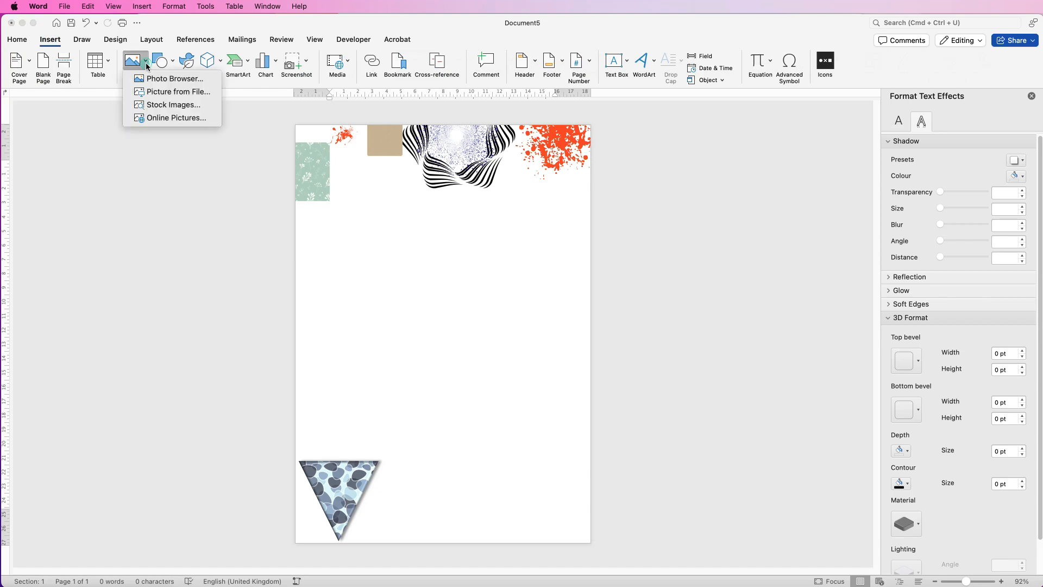
click(182, 106)
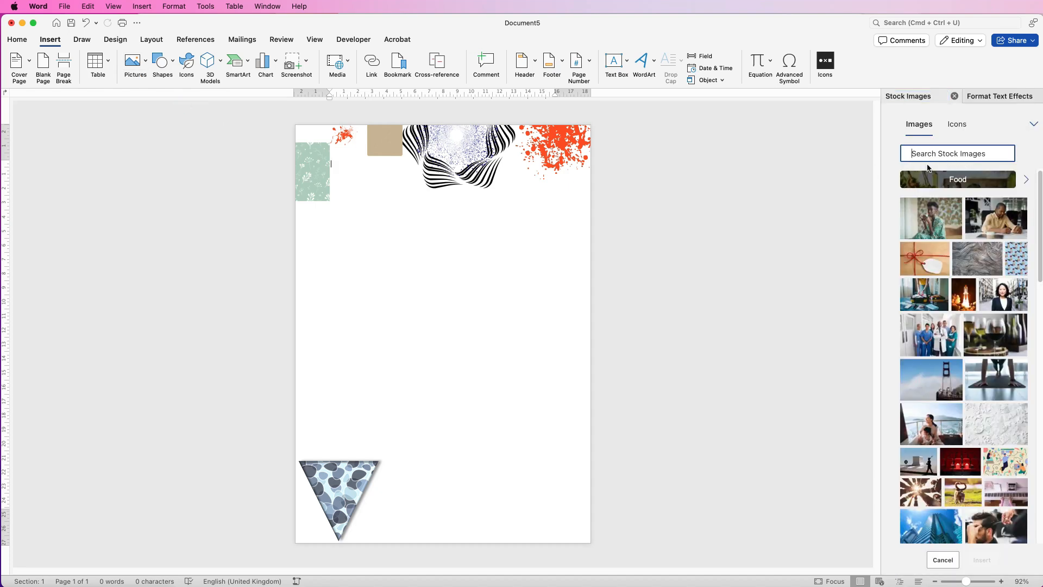
text(peoplfe f)
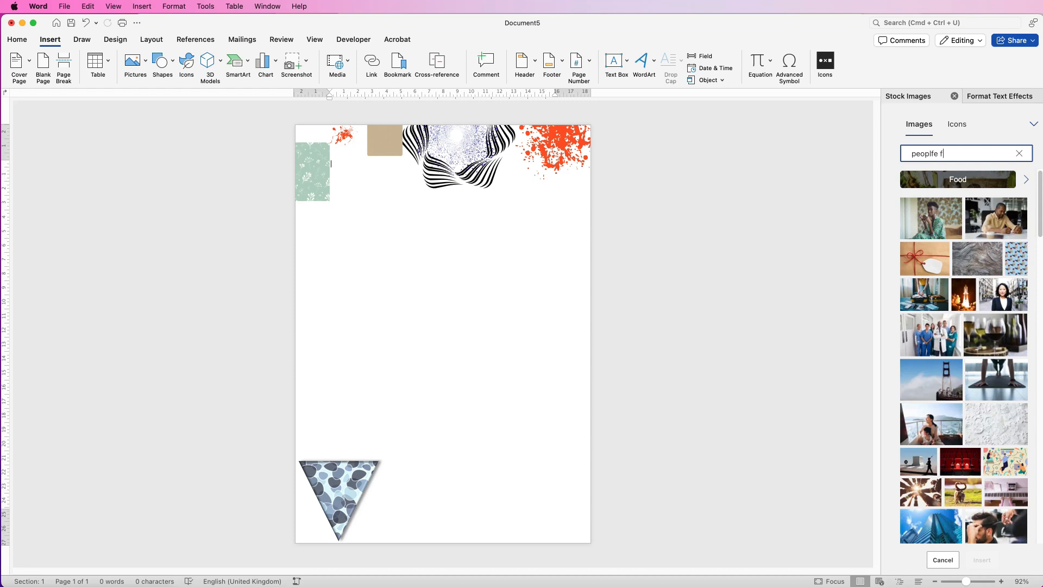
text(un)
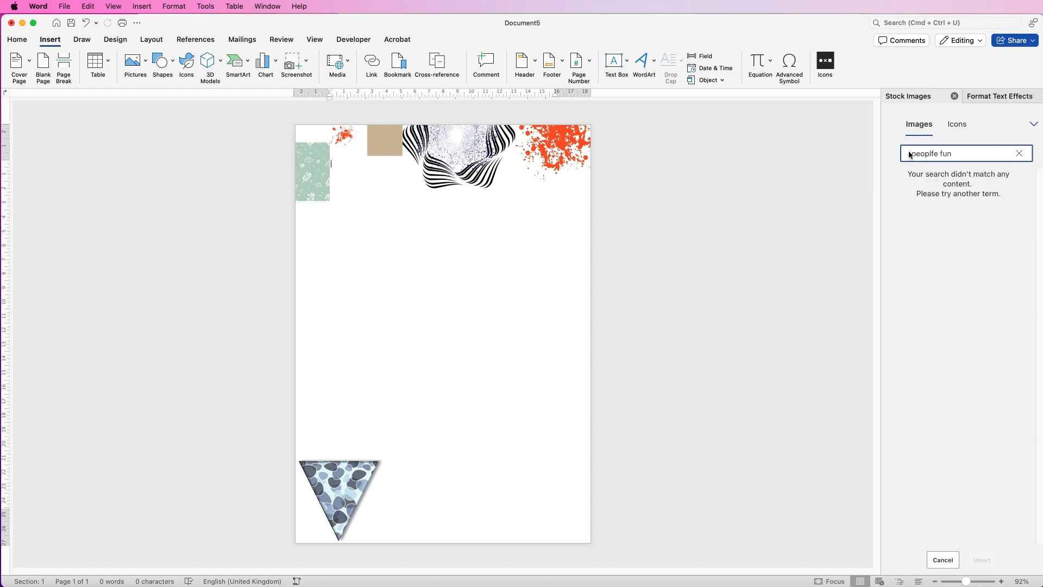
click(932, 155)
key(BackSpace)
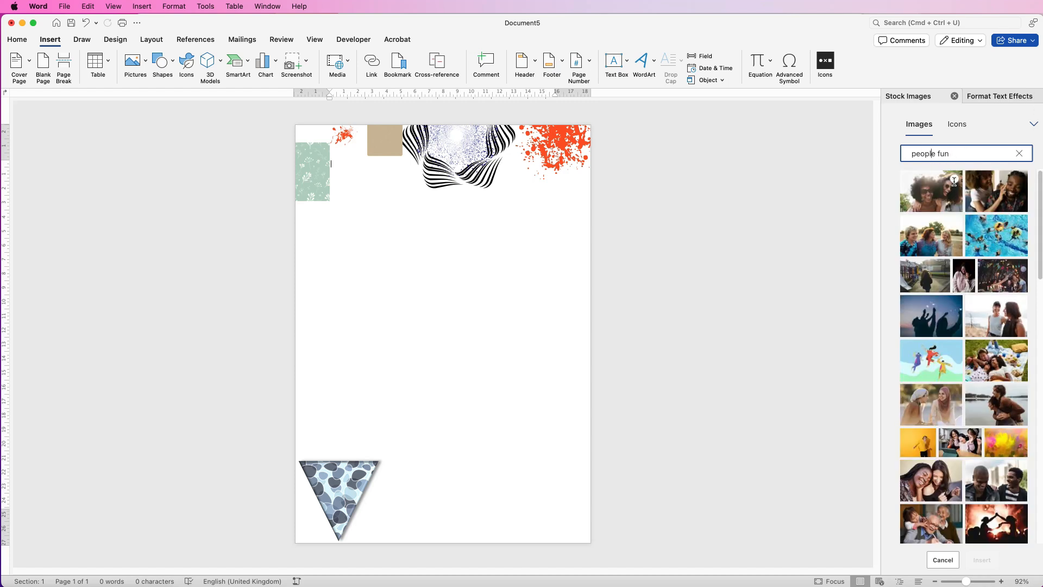
Insert four stock photos: two women in sunglasses, a couple on a beach, a couple in a boat and two boys gaming.
click(954, 182)
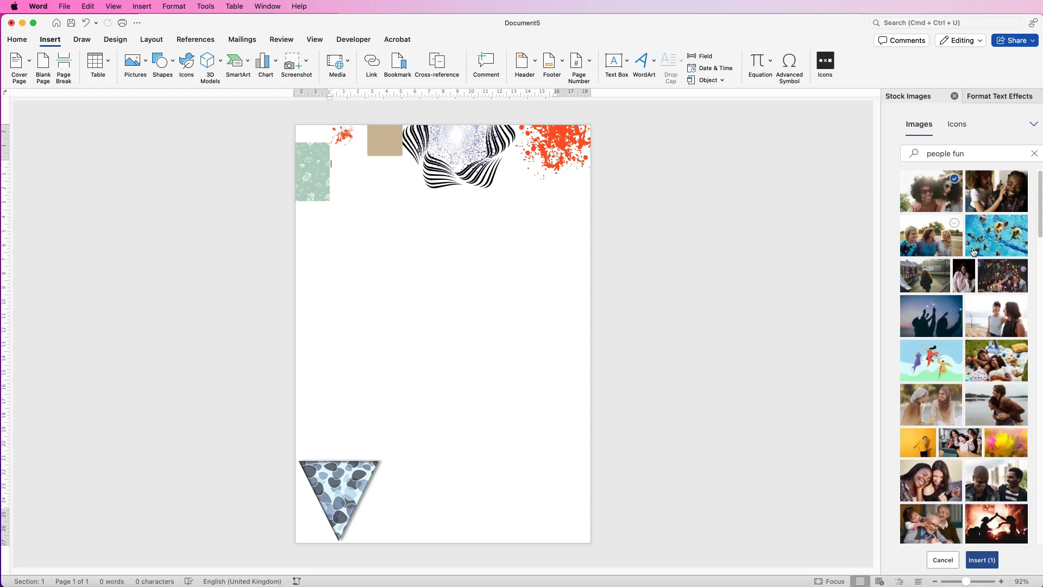
scroll(1019, 309, down, 10)
click(955, 319)
scroll(1018, 342, down, 6)
click(955, 218)
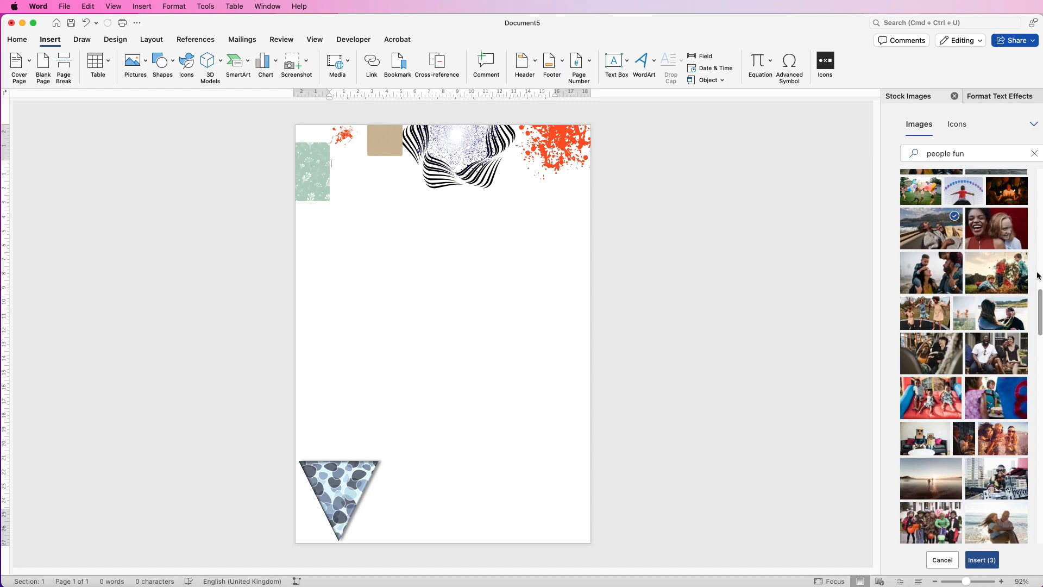
scroll(1019, 256, down, 6)
click(1019, 242)
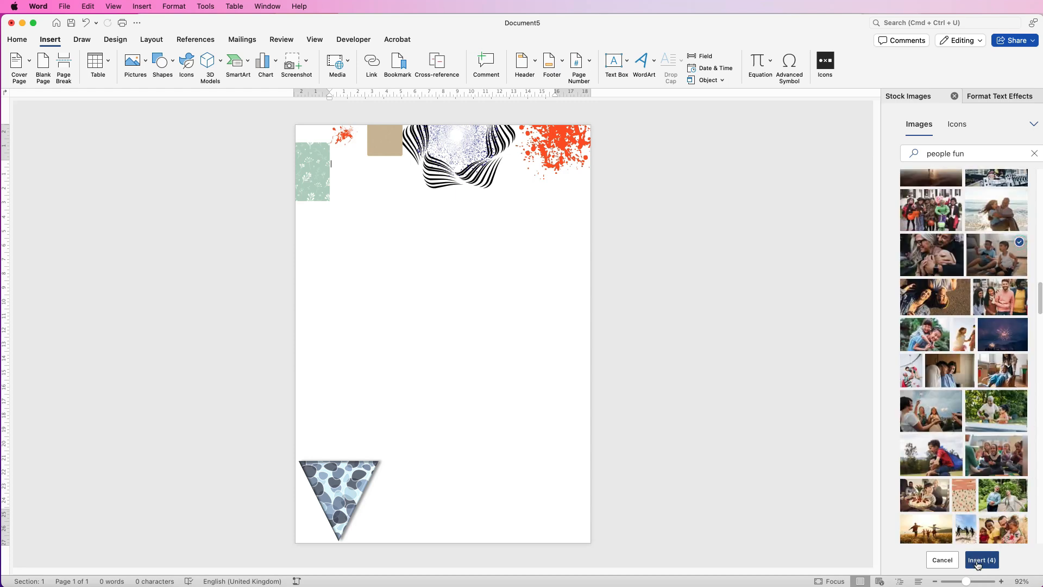
click(983, 560)
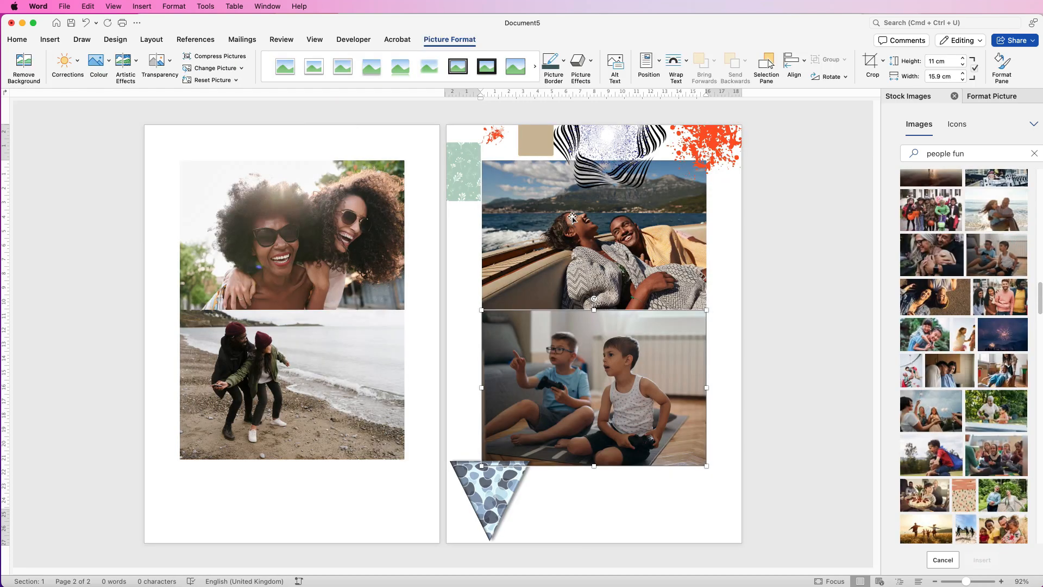
Set the boat photo's wrapping to In Front of Text, shrink it to 8.75 by 13.12 cm and move it down the page.
click(573, 210)
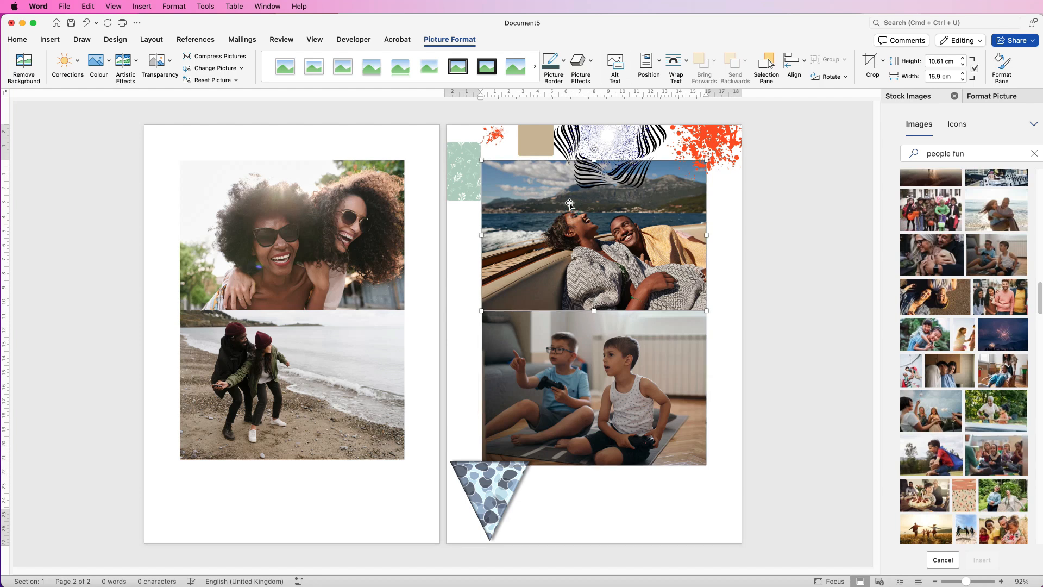
click(685, 63)
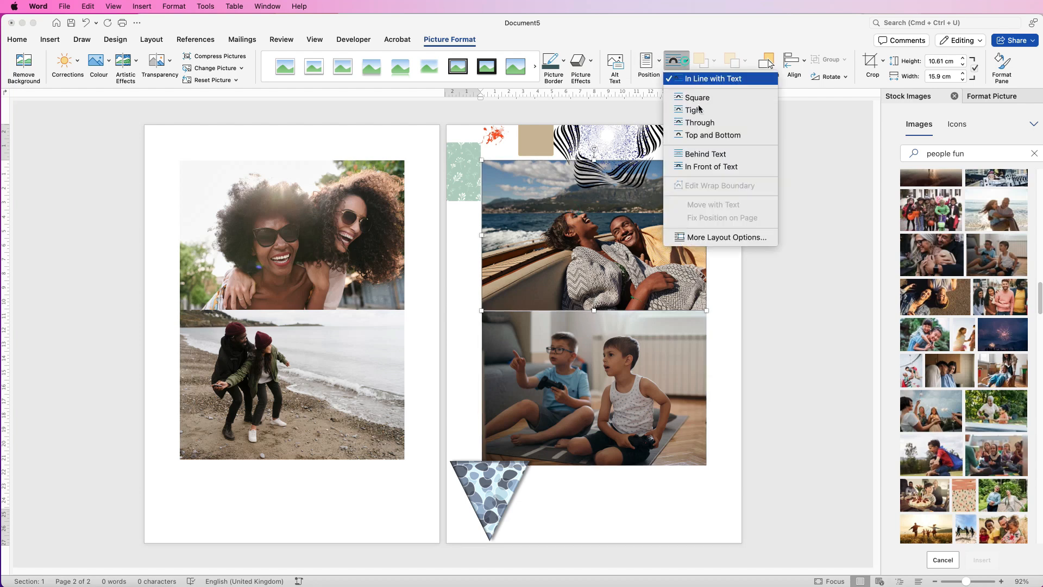
click(706, 167)
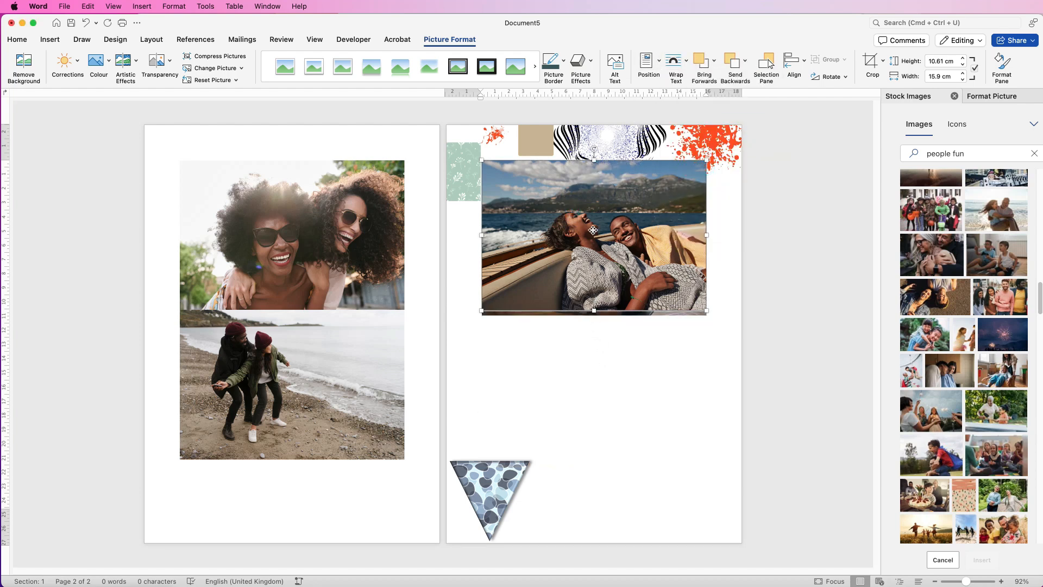
drag(592, 231, 610, 361)
drag(724, 290, 684, 317)
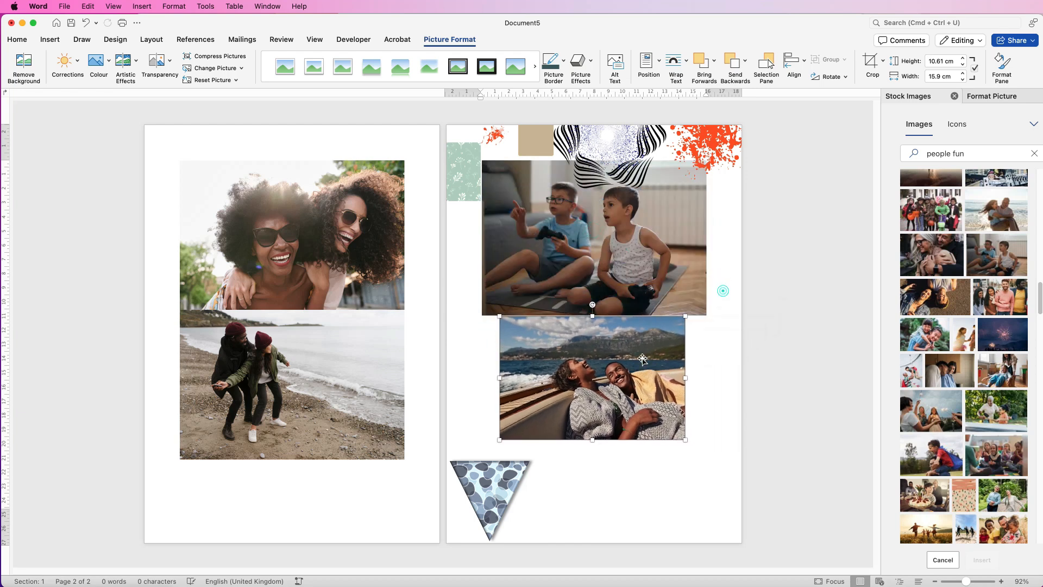
drag(598, 375, 593, 416)
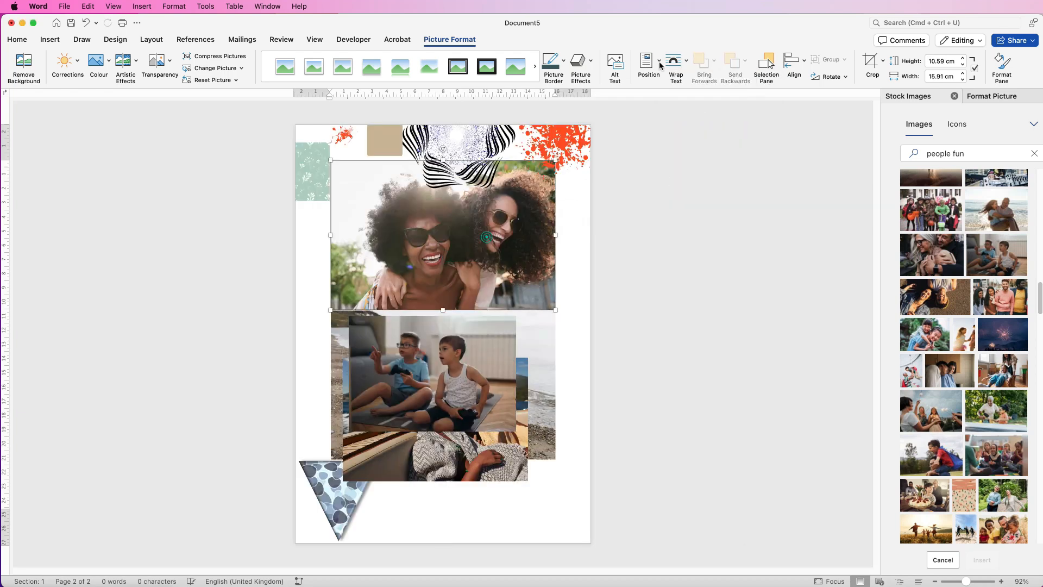
Bring the other three photos in front of text, shrink them and stagger all four photos down the page.
drag(443, 221, 443, 322)
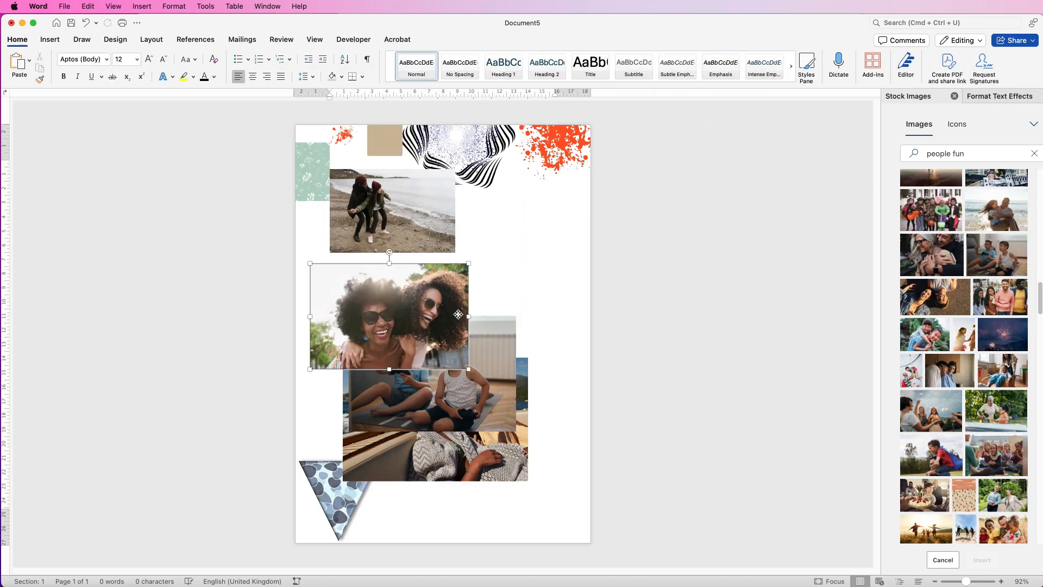
drag(422, 323, 525, 263)
drag(510, 379, 474, 344)
drag(481, 421, 507, 446)
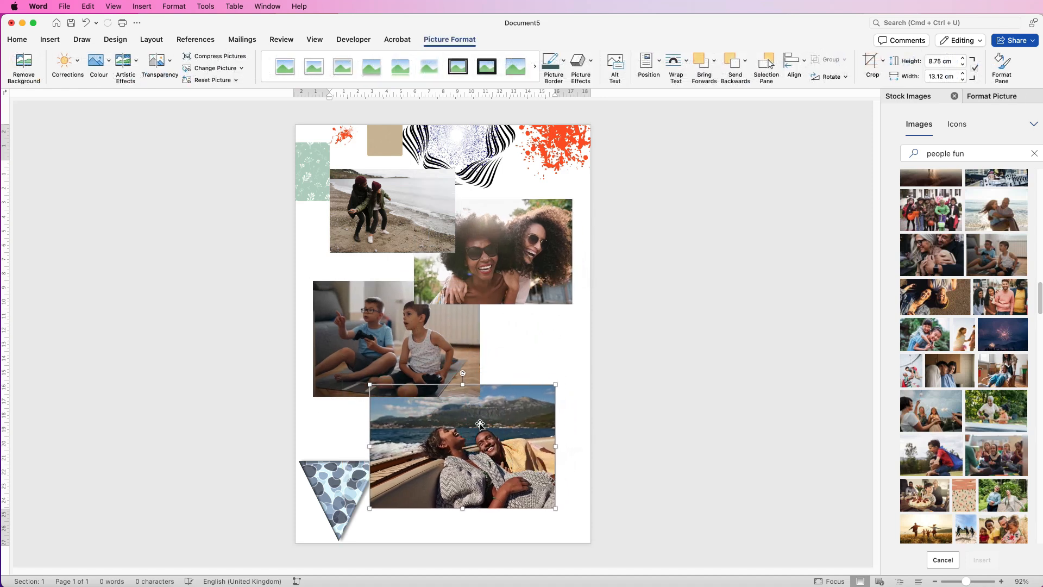
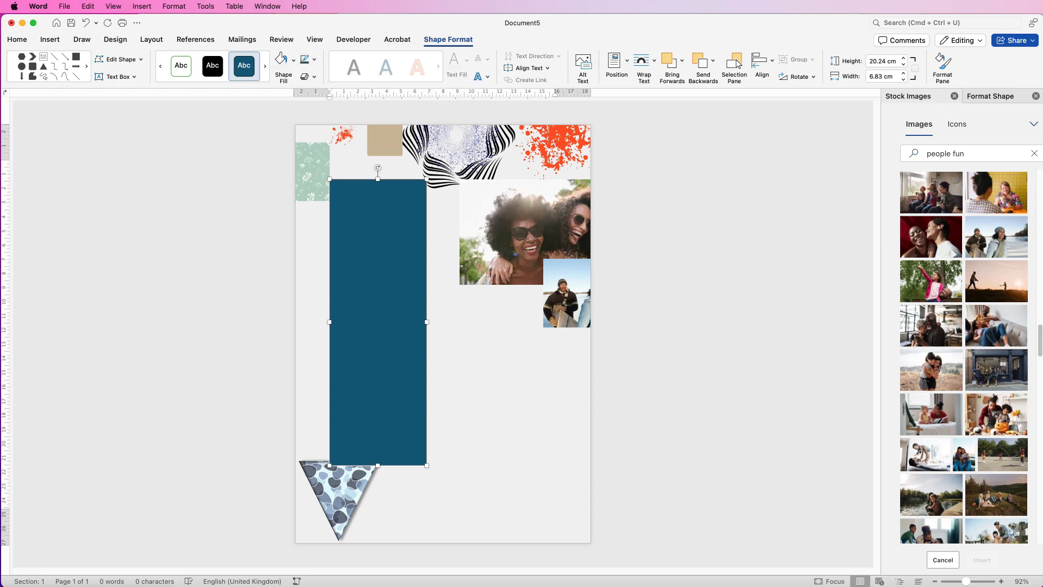
Give the tall blue rectangle a solid white fill and remove its outline.
click(991, 96)
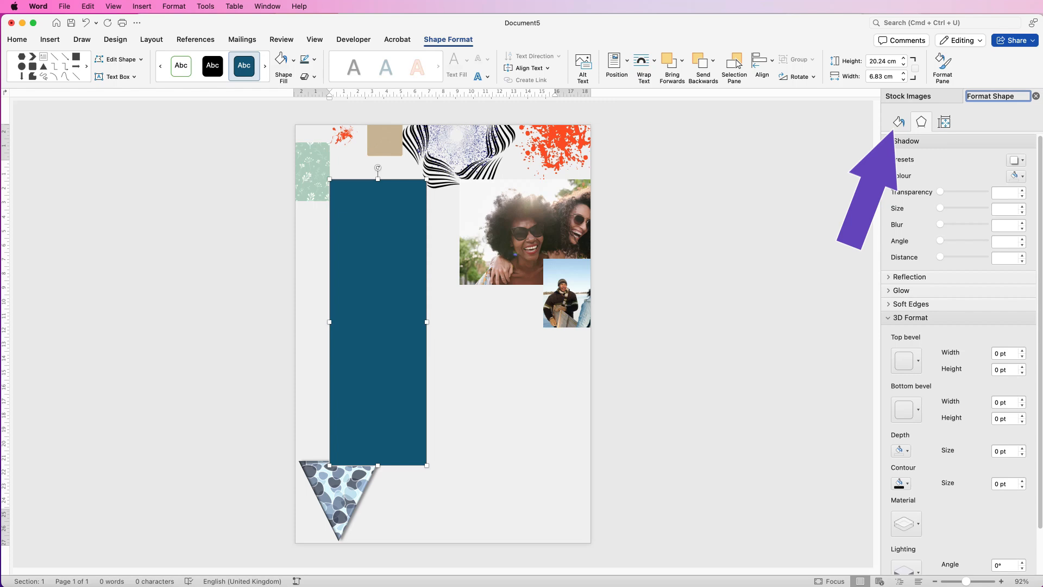
click(899, 122)
click(889, 141)
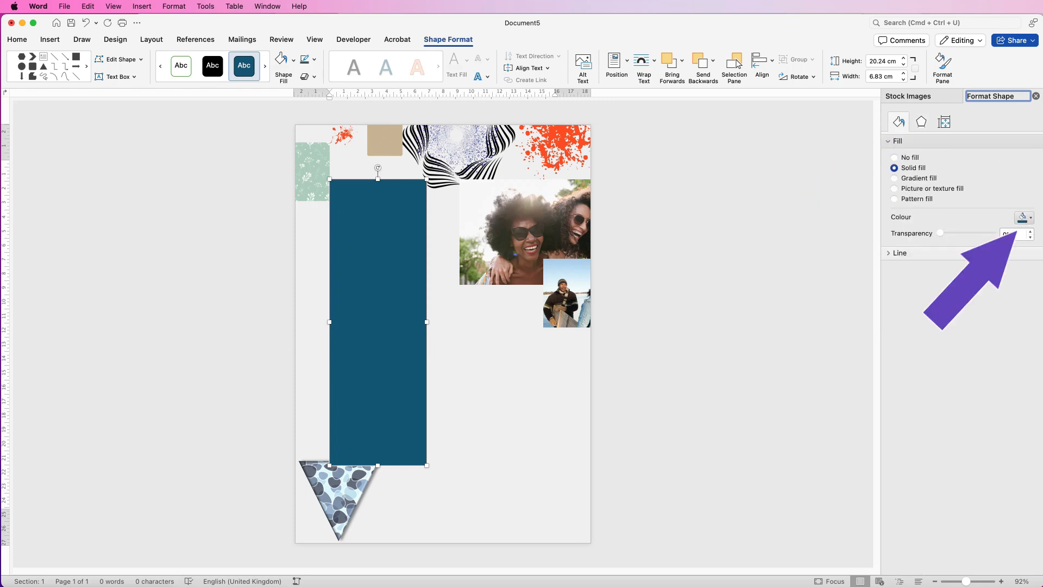
click(1023, 217)
click(1024, 247)
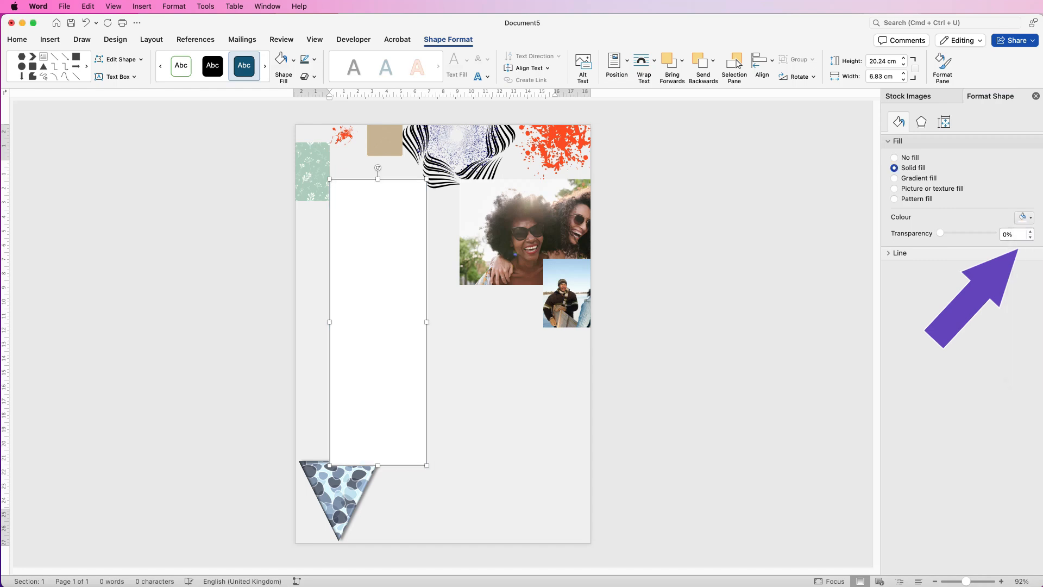
click(897, 253)
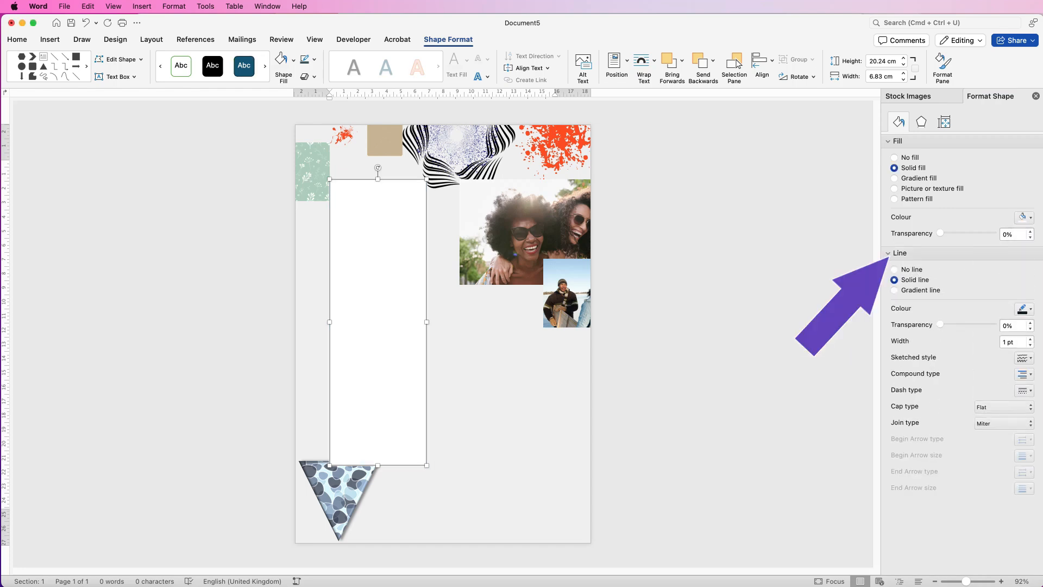
click(894, 269)
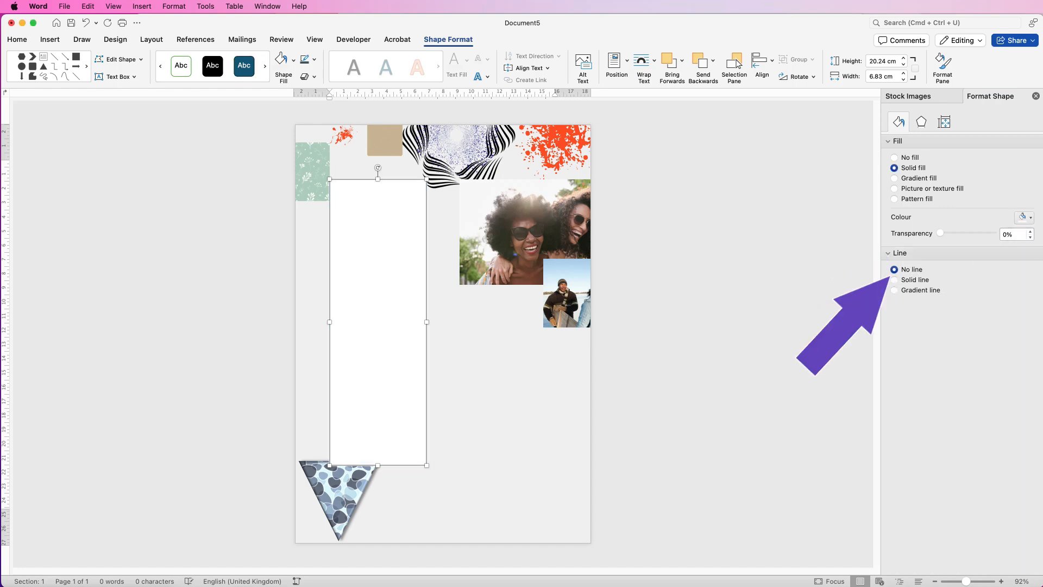
key(Escape)
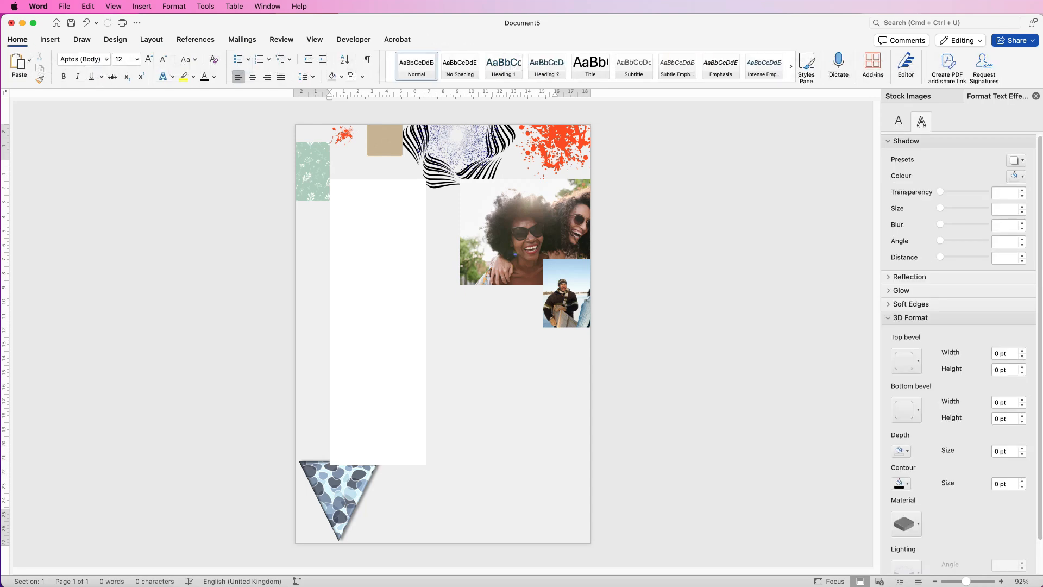
Send the white rectangle to the back so it sits behind the three stacked photos, with the object list shown.
click(375, 320)
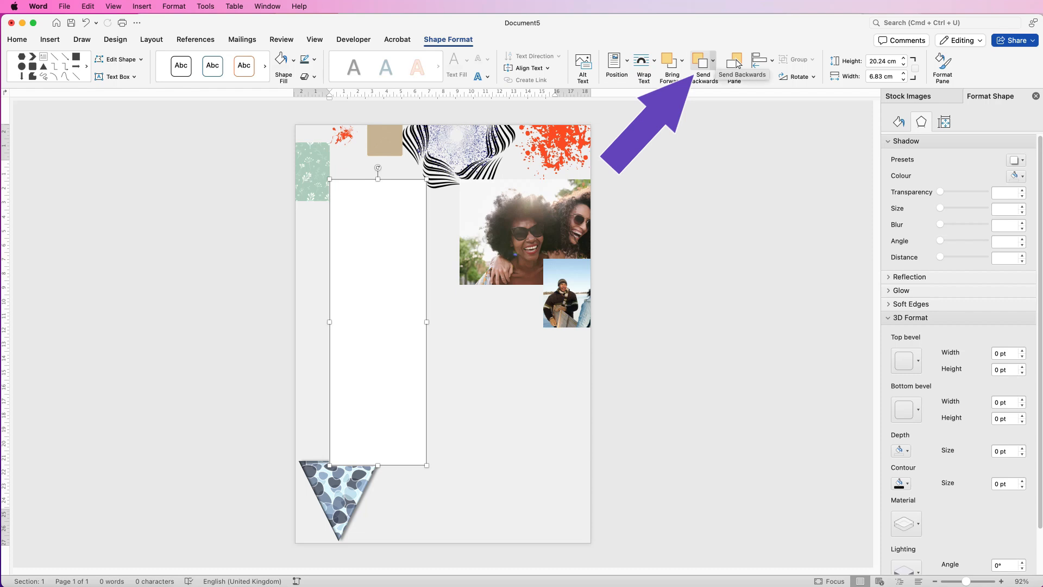
click(700, 63)
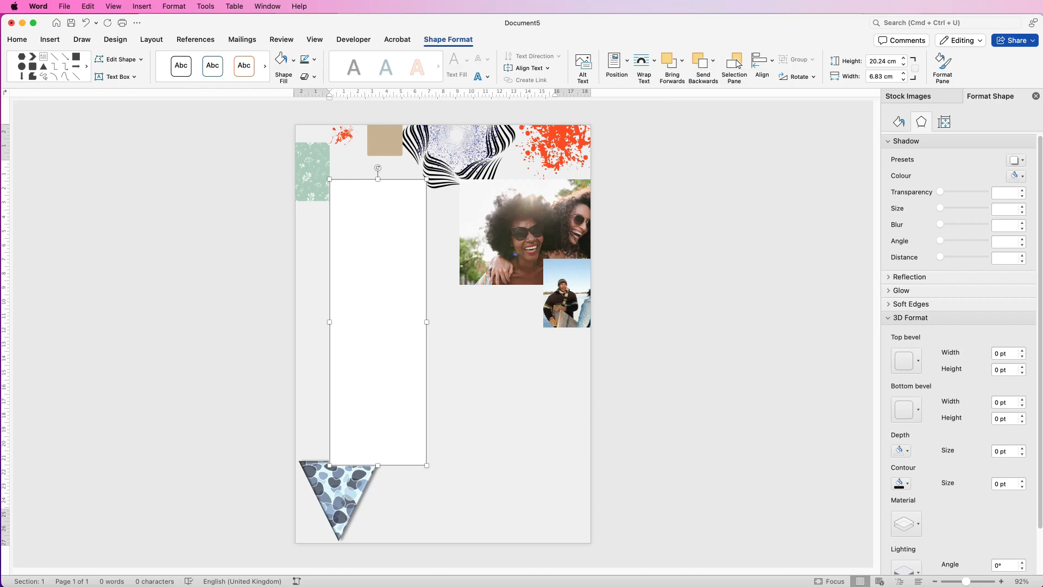
click(738, 64)
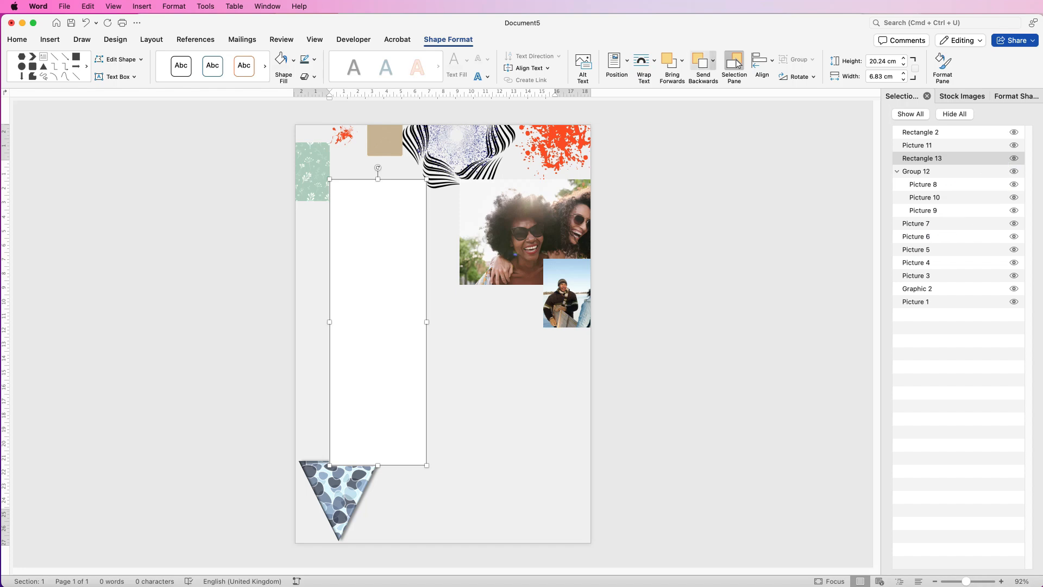
click(713, 61)
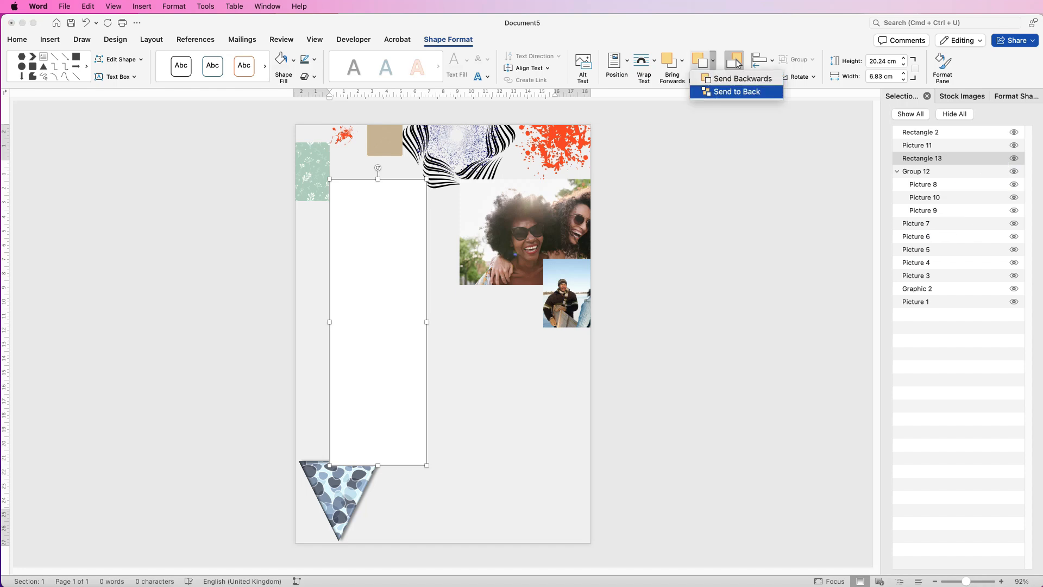
click(736, 91)
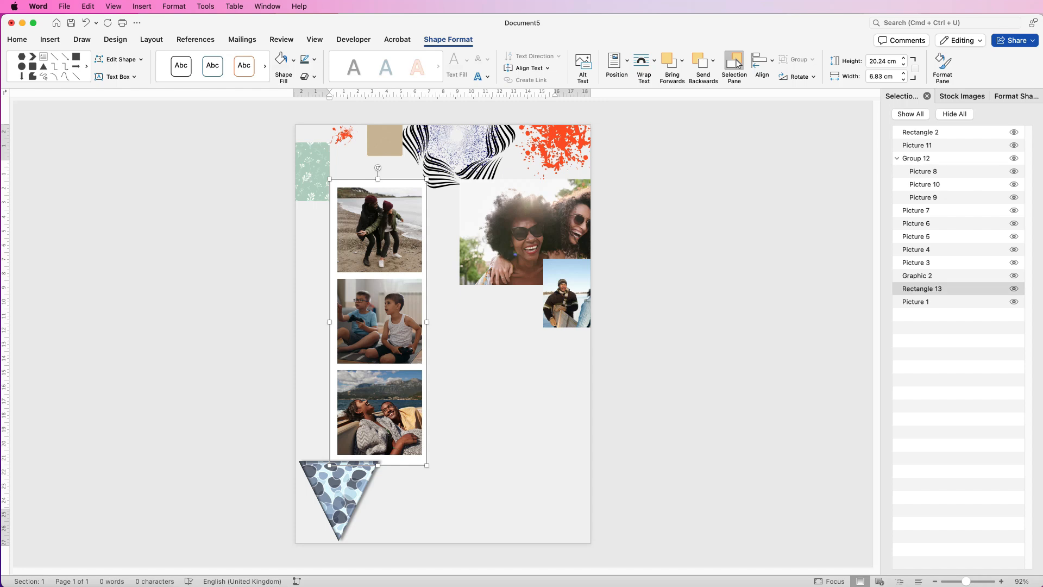
Align the three-photo group and the white rectangle to each other's horizontal centre and vertical middle.
drag(382, 236, 381, 236)
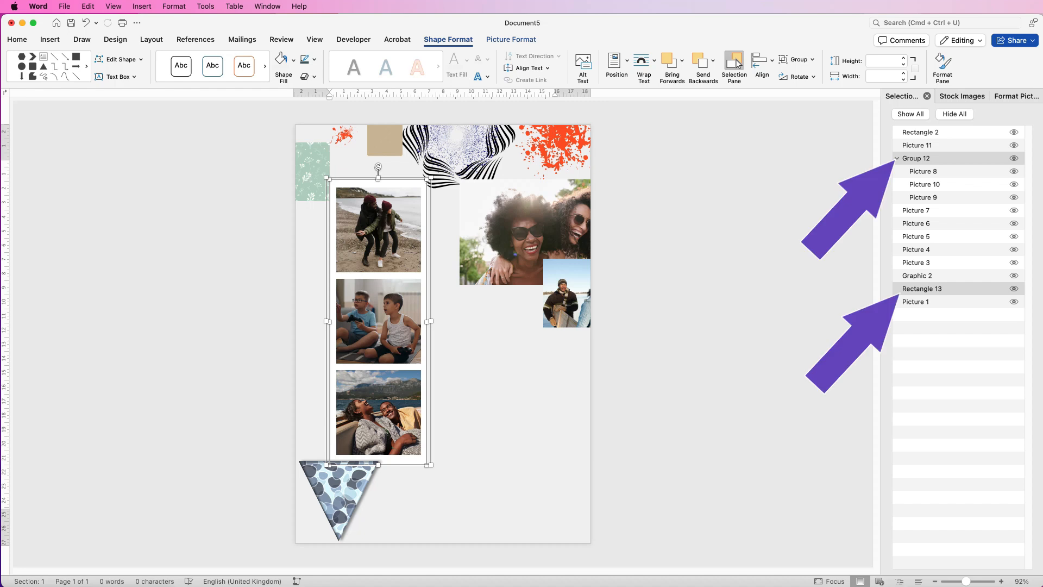
click(762, 61)
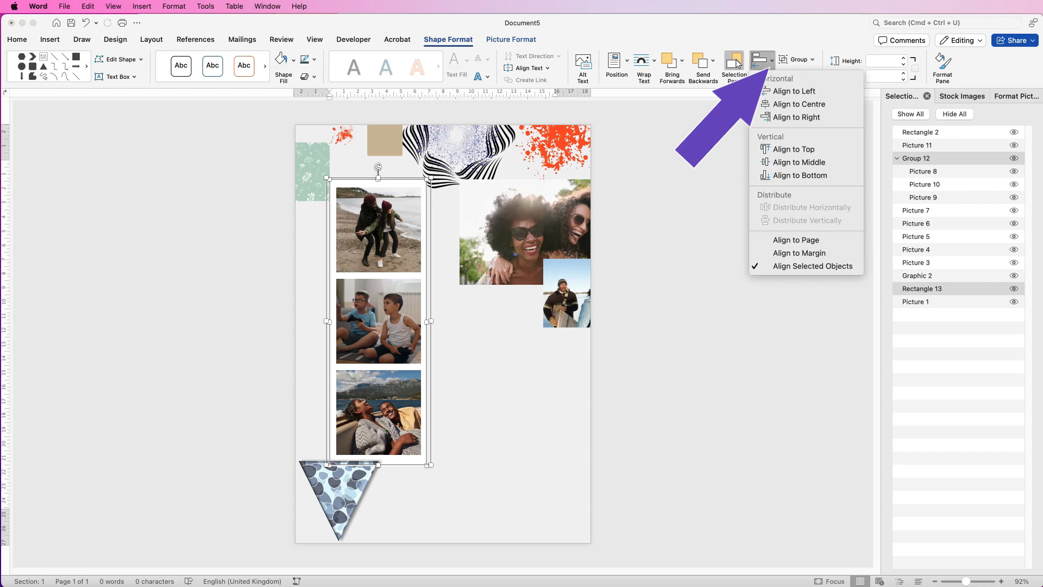
click(799, 105)
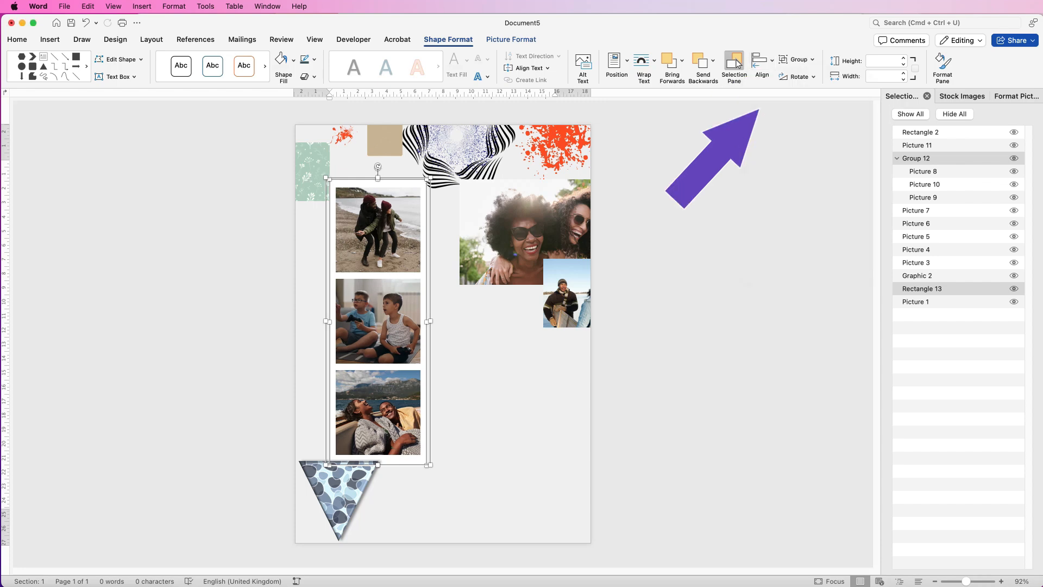
click(762, 61)
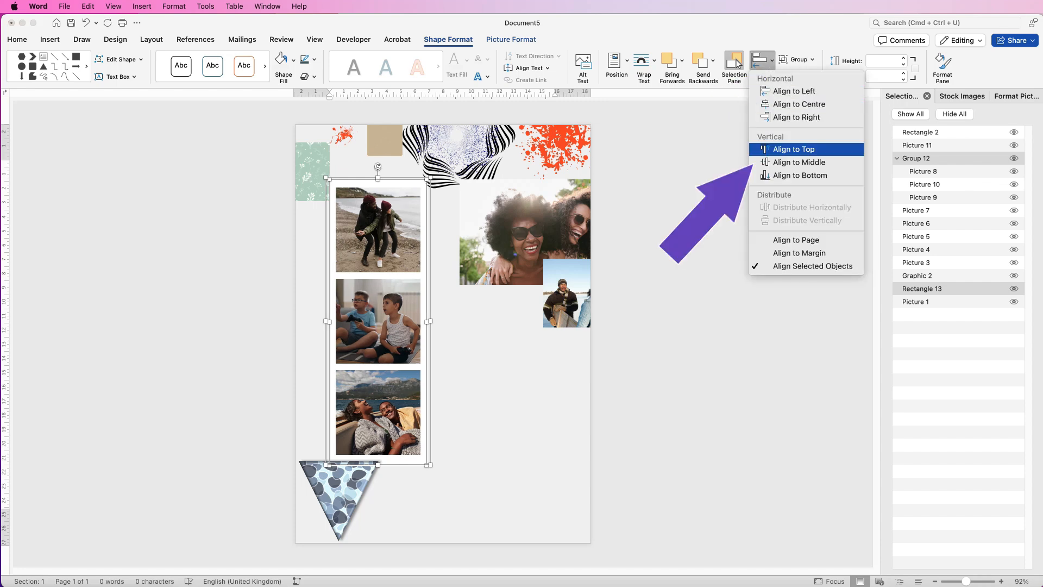
key(Return)
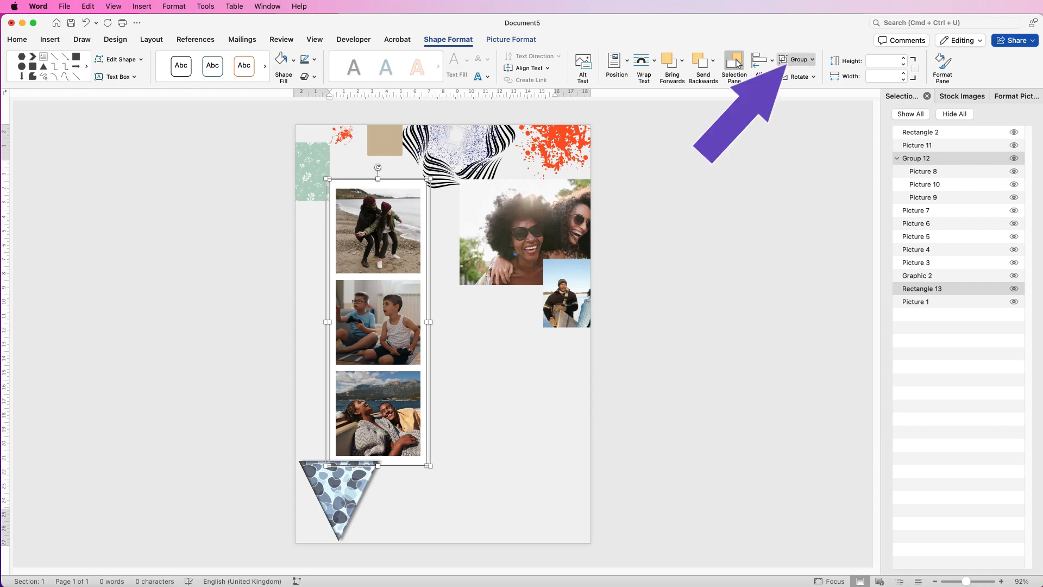
Group the white rectangle with the three-photo group and nudge the resulting photo strip slightly up and to the right.
click(797, 60)
click(809, 74)
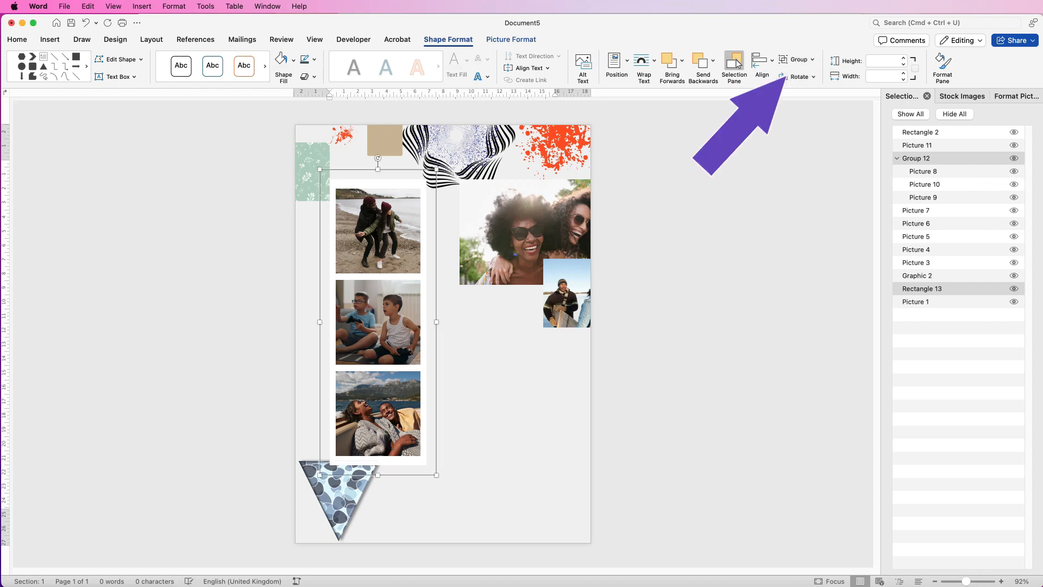
mouse_move(375, 289)
mouse_down()
mouse_move(351, 271)
mouse_move(421, 247)
mouse_move(393, 289)
mouse_move(381, 285)
mouse_up()
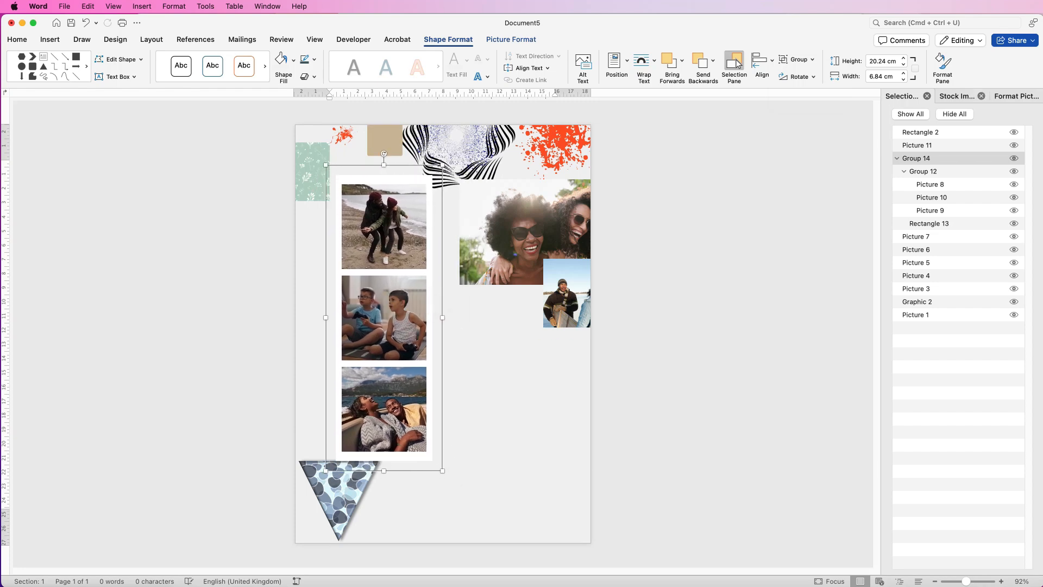
Add an outer shadow with a 7 pt distance to the photo strip and move it so it overlaps the patterned triangle.
click(1010, 97)
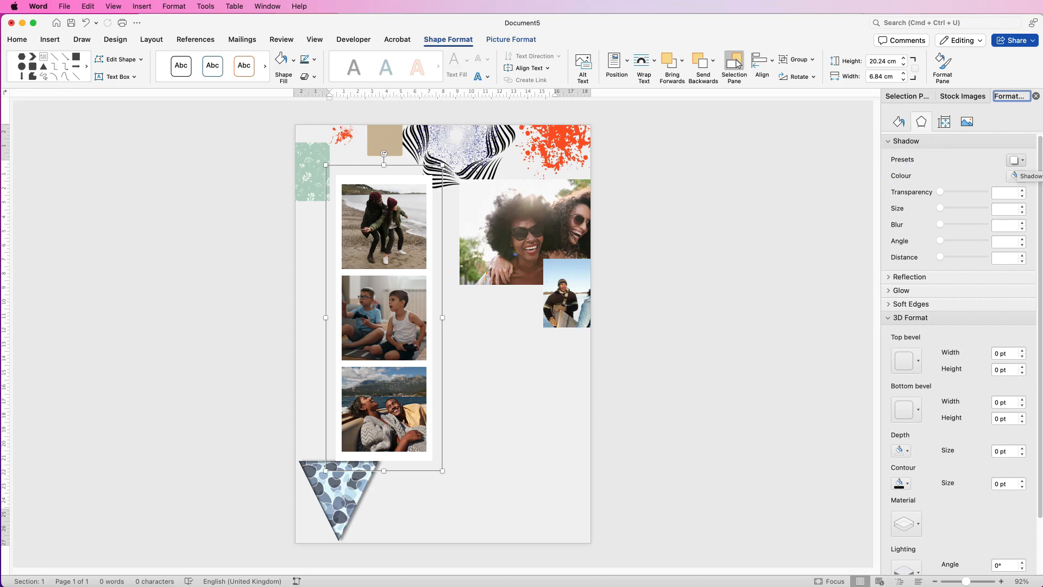
click(1016, 159)
click(1023, 248)
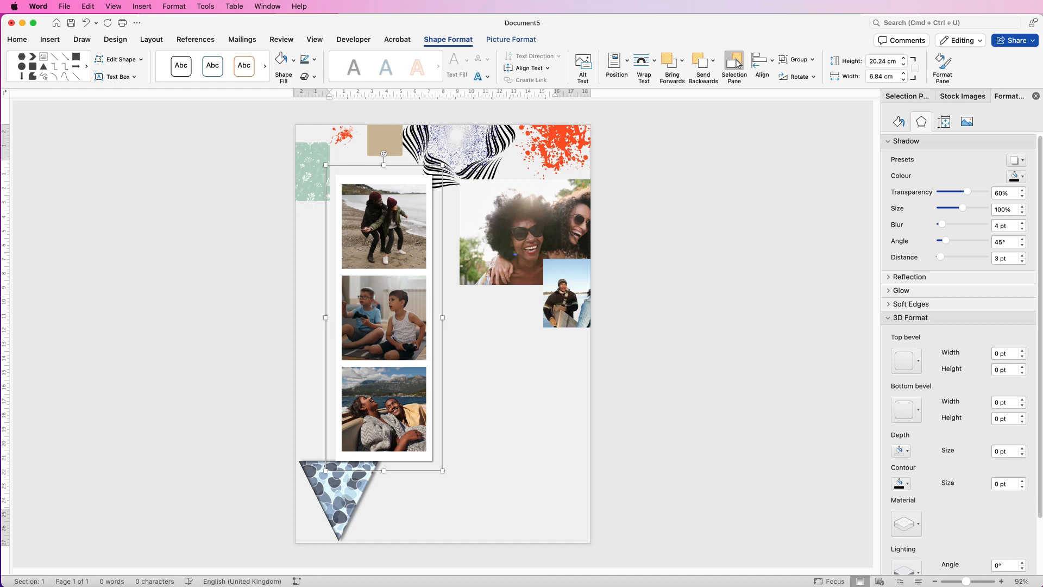
drag(397, 283, 381, 318)
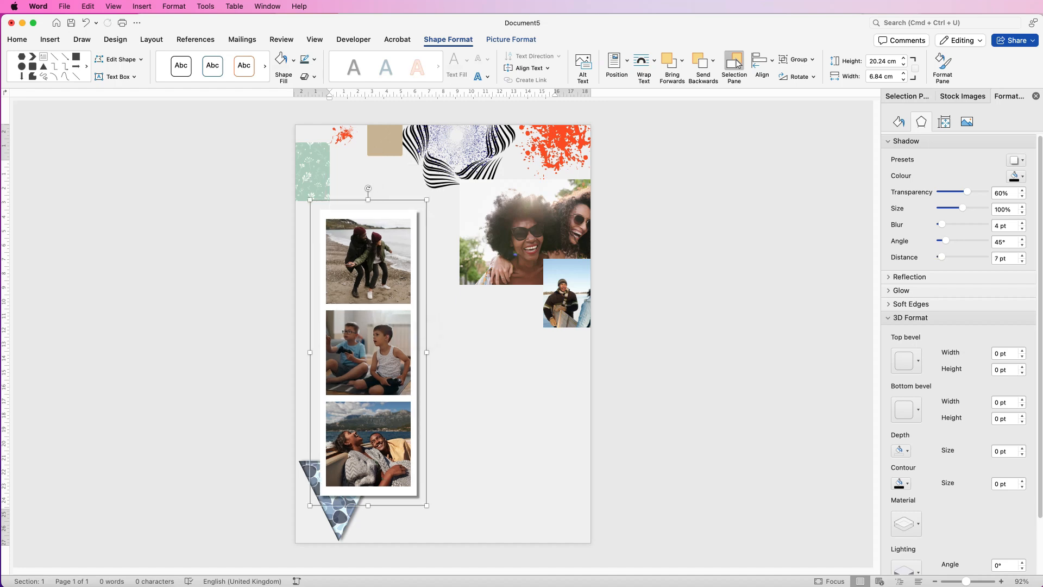
Move the photo of two women in sunglasses beside the strip's lower half and give it a solid white 10 pt outline with Miter joins.
drag(536, 234, 504, 402)
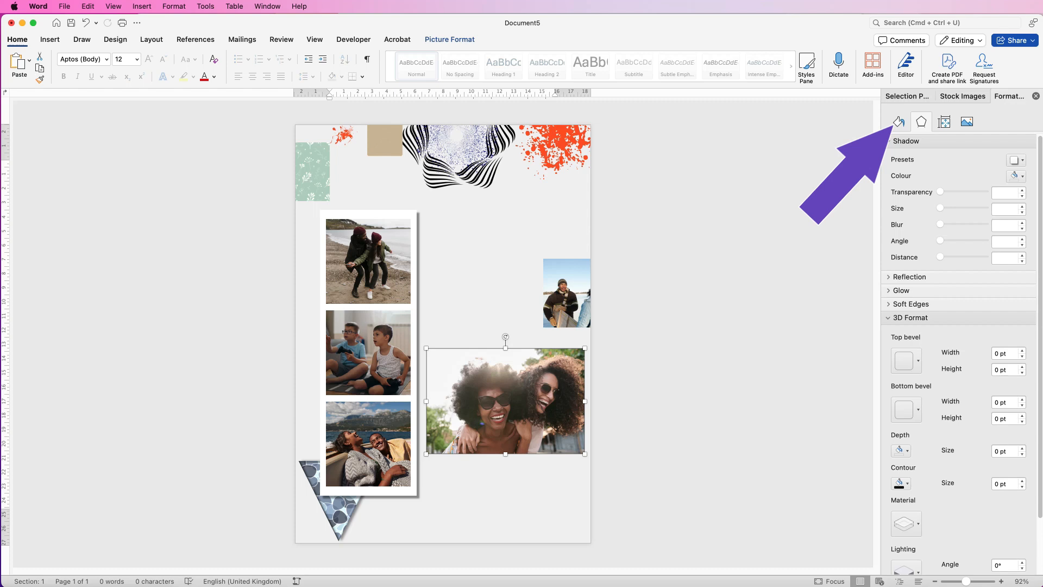
click(898, 122)
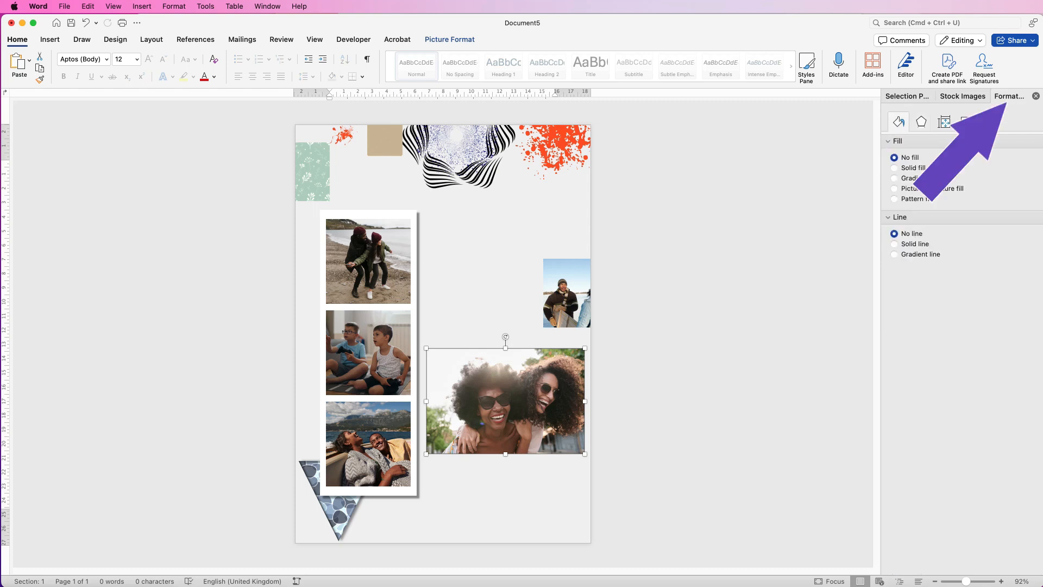
click(894, 244)
click(1024, 273)
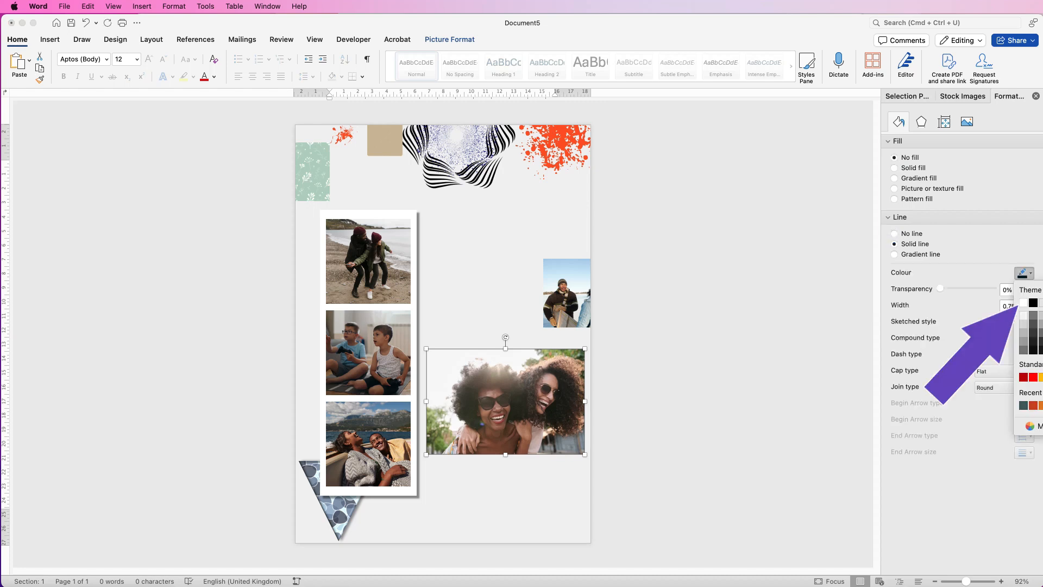
click(1024, 302)
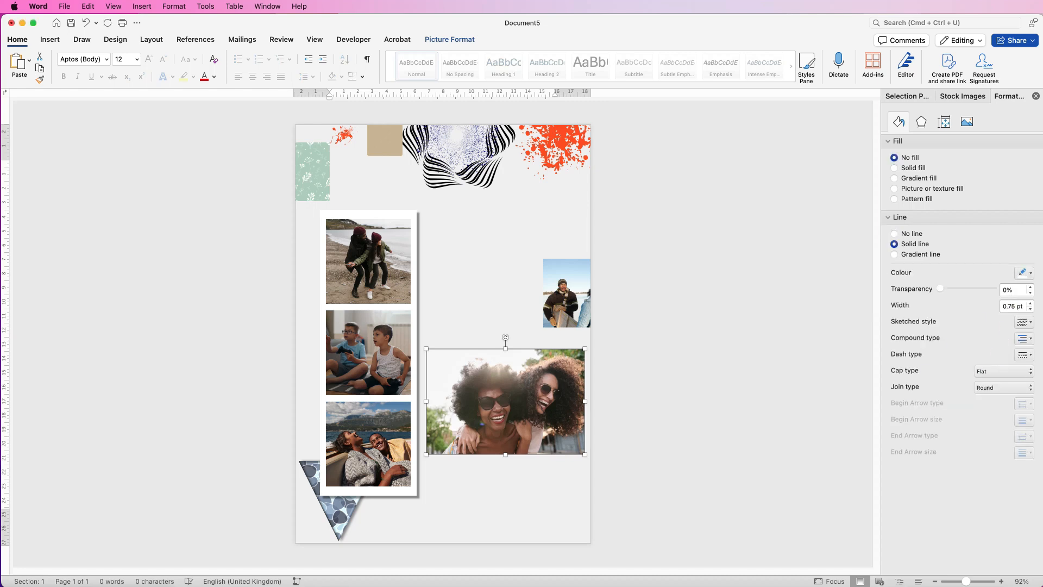
click(1019, 306)
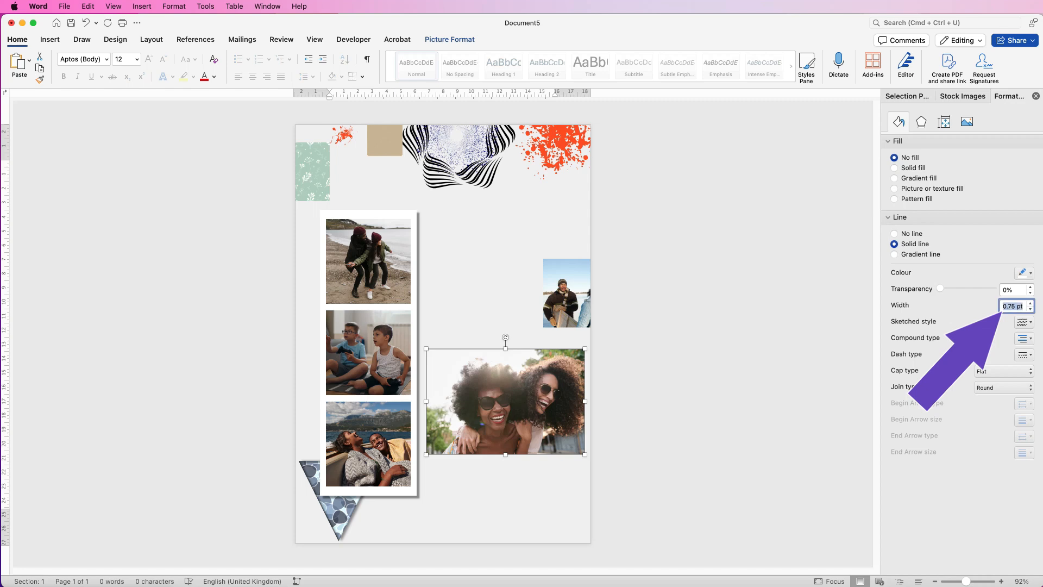
text(10)
click(991, 388)
click(988, 414)
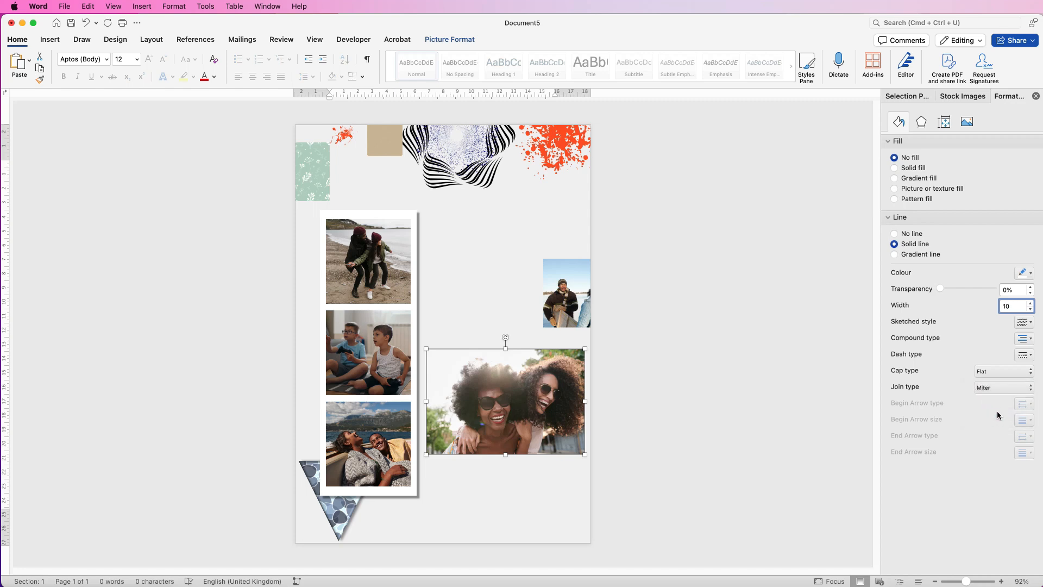
Shrink the sunglasses photo slightly, tuck it against the photo strip and add an outer shadow angled toward the photo's lower-right corner.
drag(500, 386, 501, 343)
drag(579, 338, 574, 347)
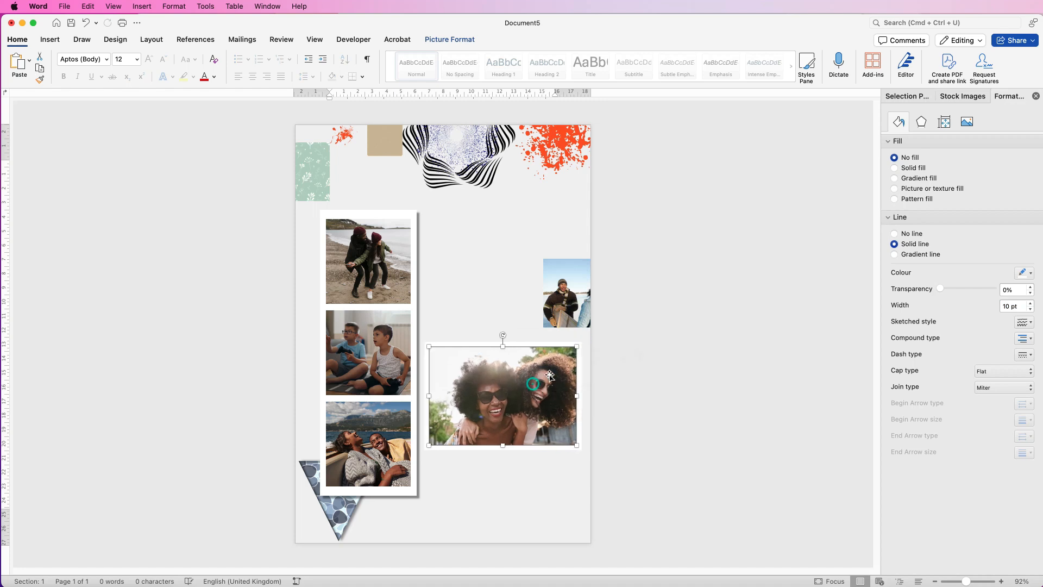
click(920, 123)
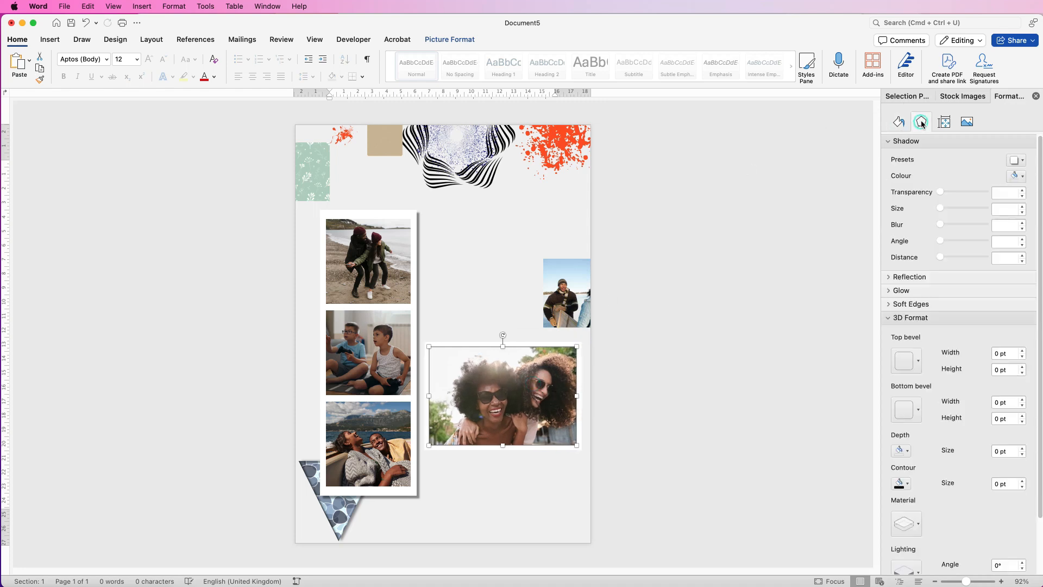
click(1021, 161)
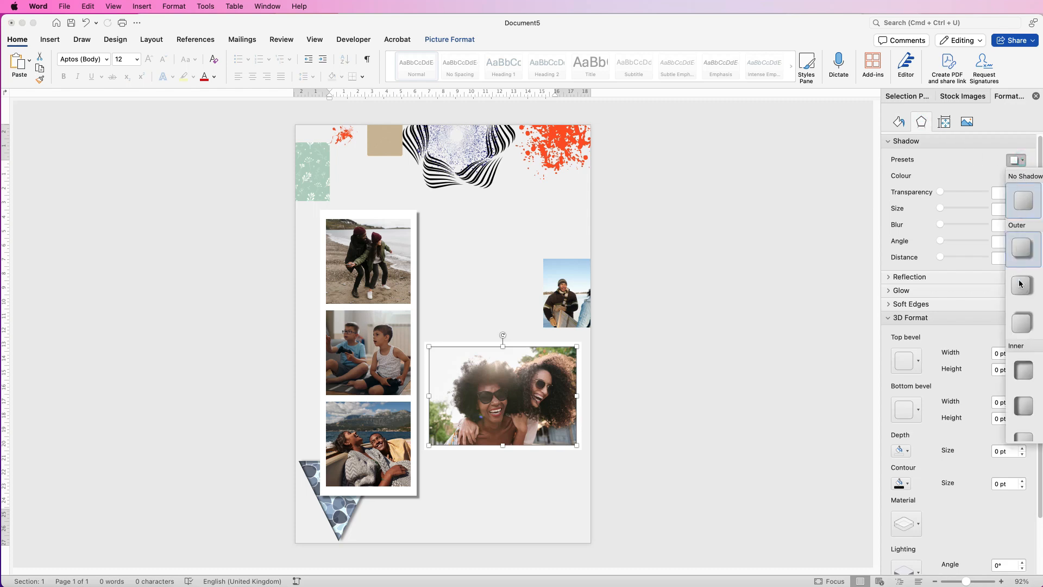
click(1018, 328)
mouse_move(522, 396)
mouse_down()
mouse_move(529, 413)
mouse_move(512, 412)
mouse_up()
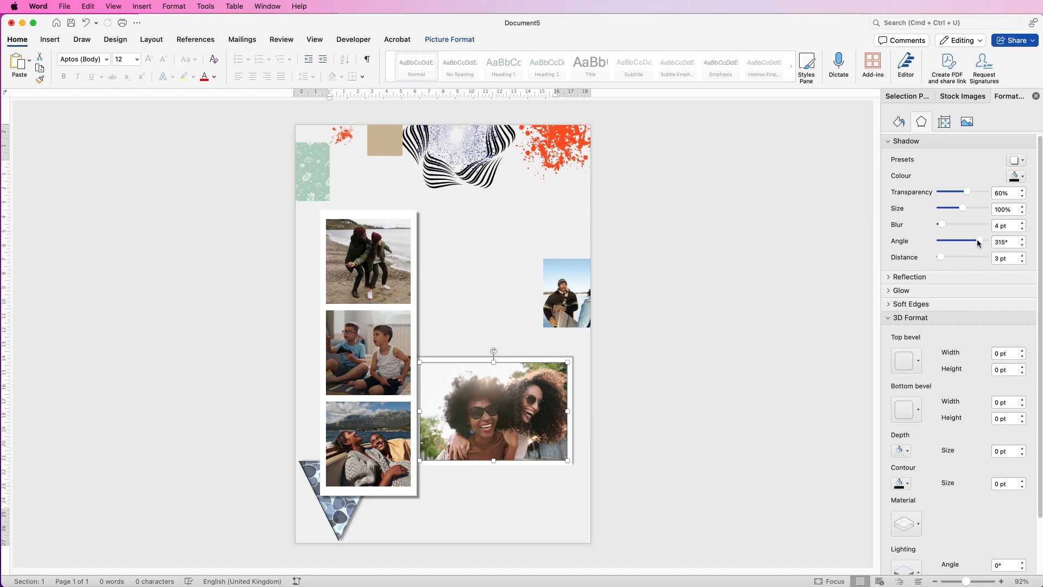
drag(980, 244, 946, 241)
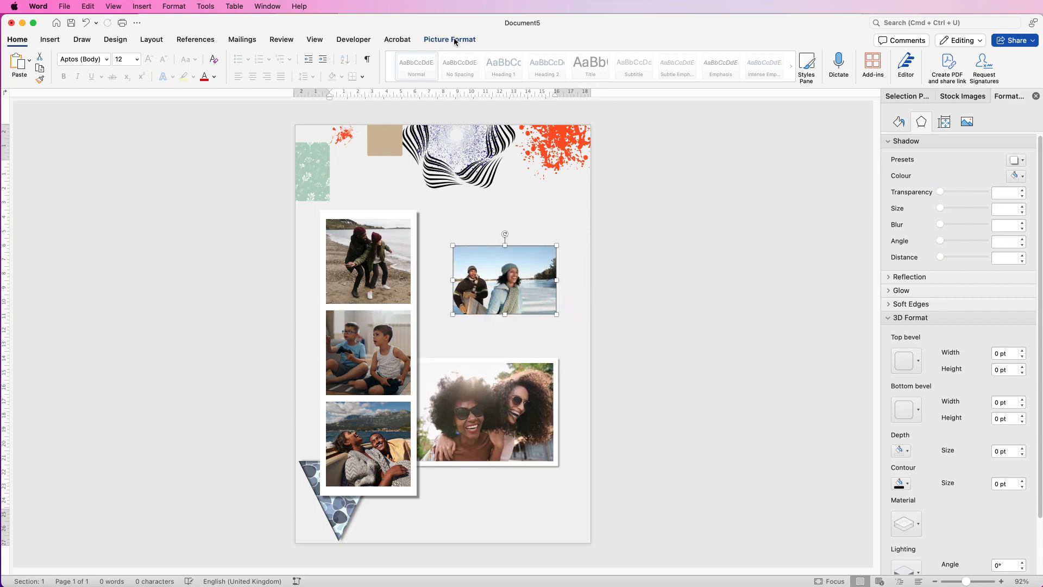
Crop the photo of the couple by the lake to a square aspect ratio, shifting the image so both people stay in frame.
click(456, 40)
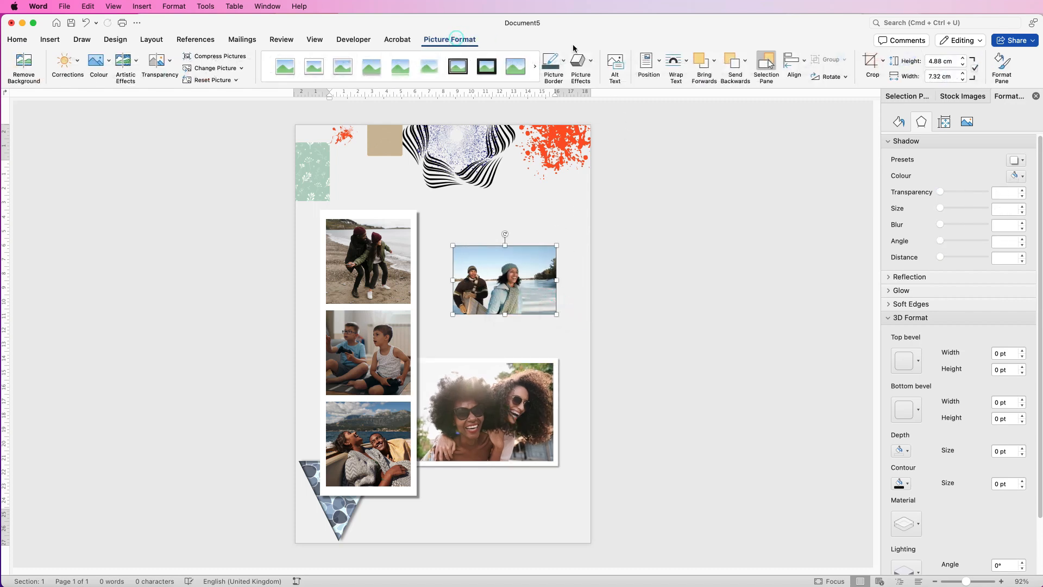
click(882, 61)
mouse_move(948, 108)
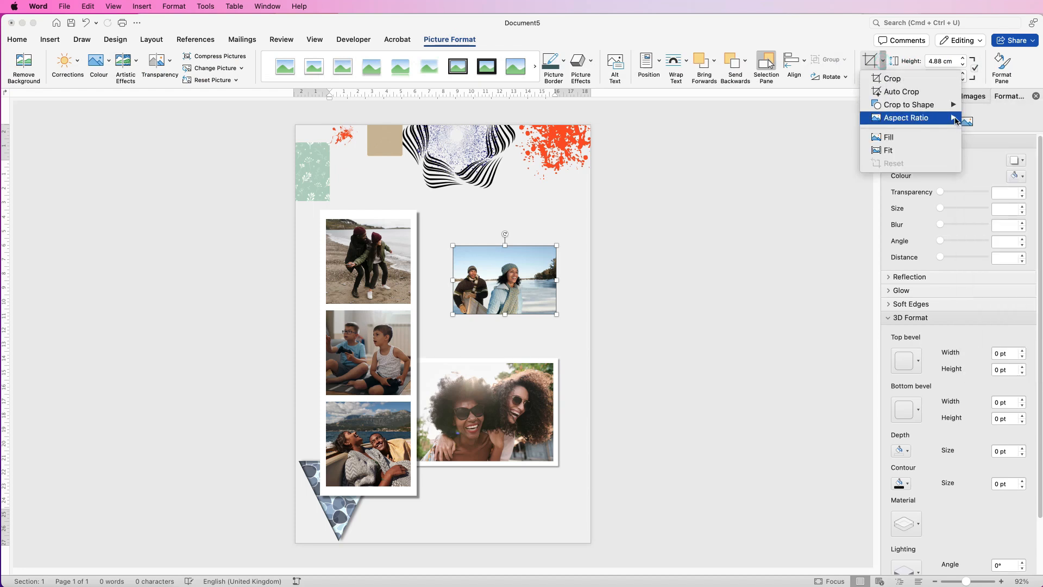
drag(515, 285, 528, 284)
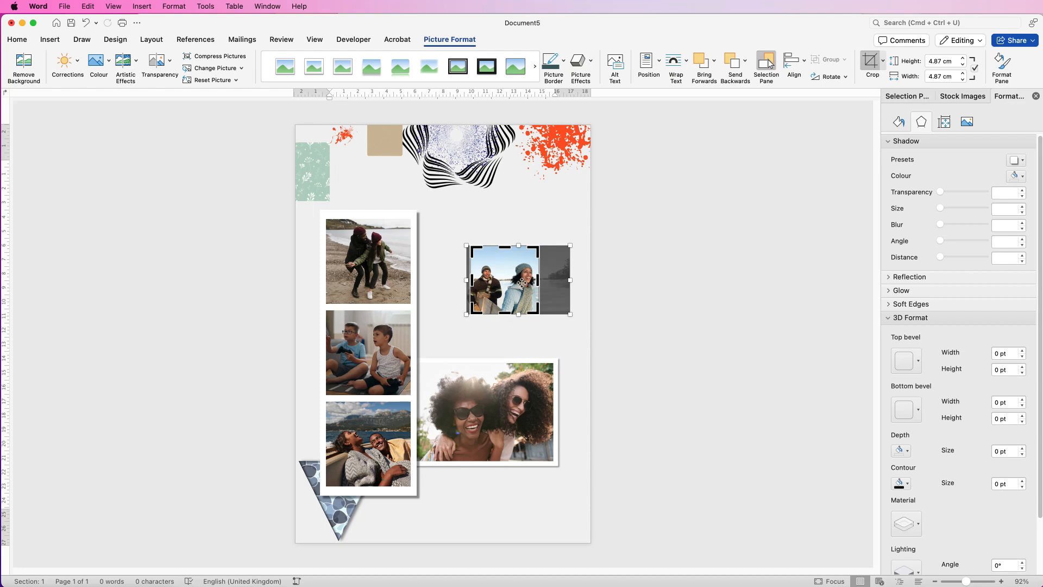
key(Escape)
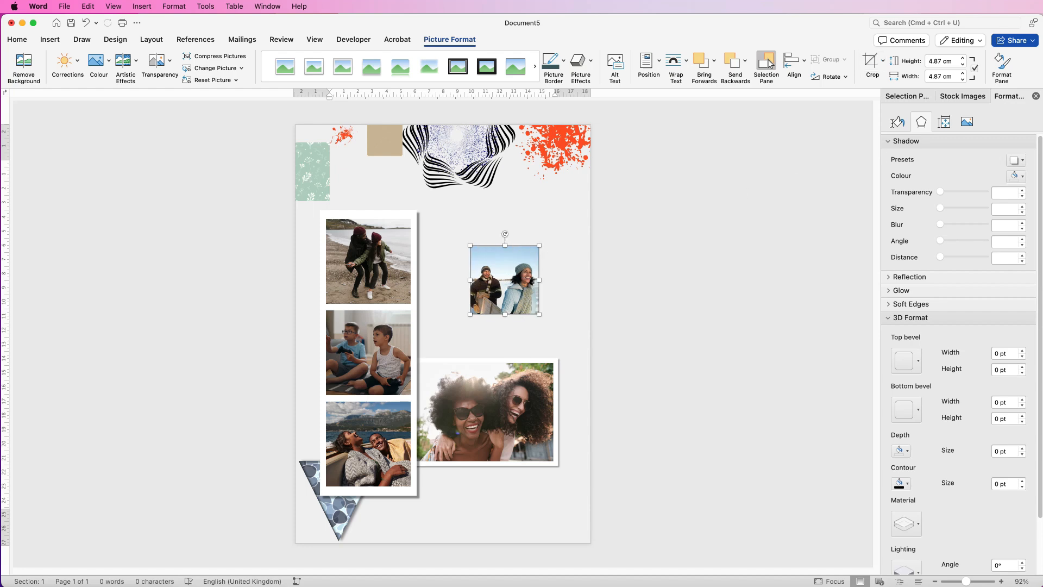
Give the square couple photo a solid white 10 pt outline with Miter joins.
click(899, 123)
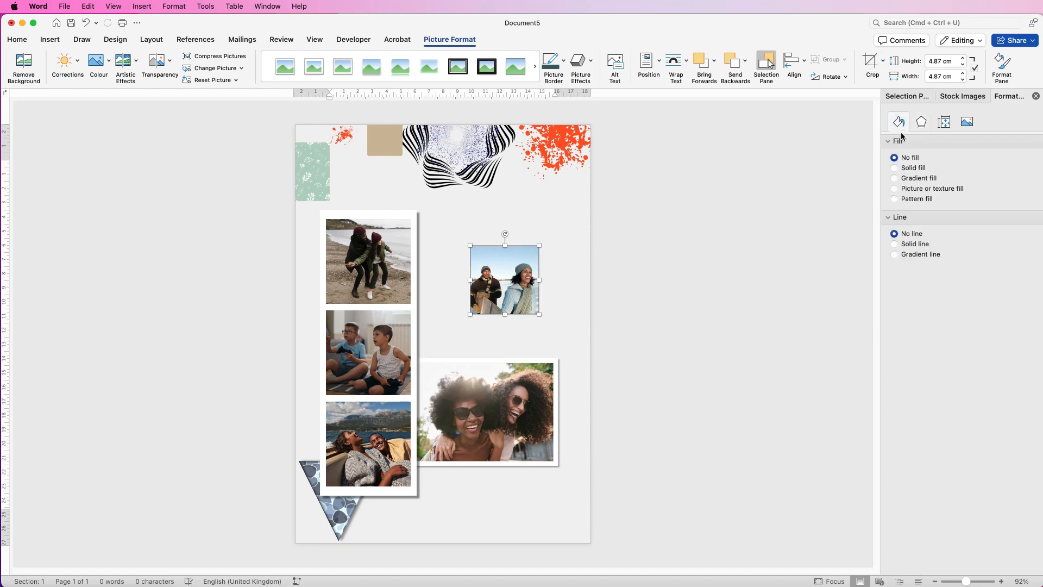
click(894, 245)
click(1024, 276)
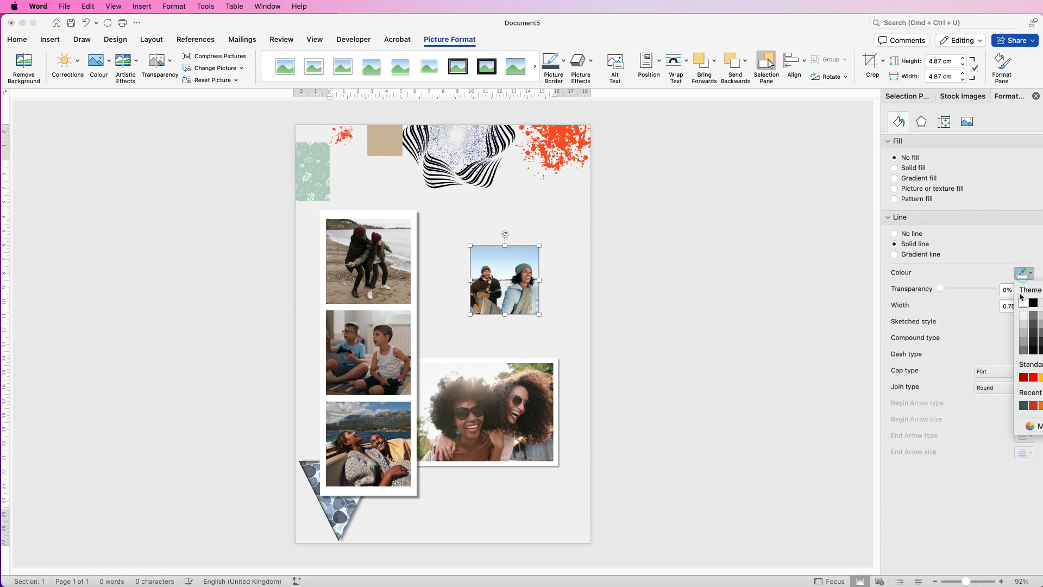
click(1013, 306)
text(10)
key(Return)
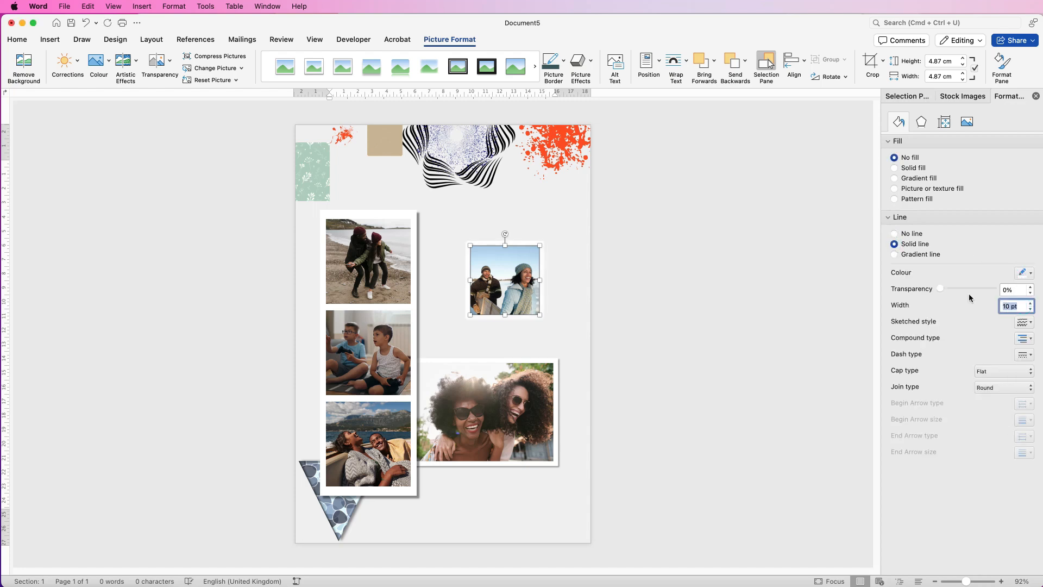
click(1001, 386)
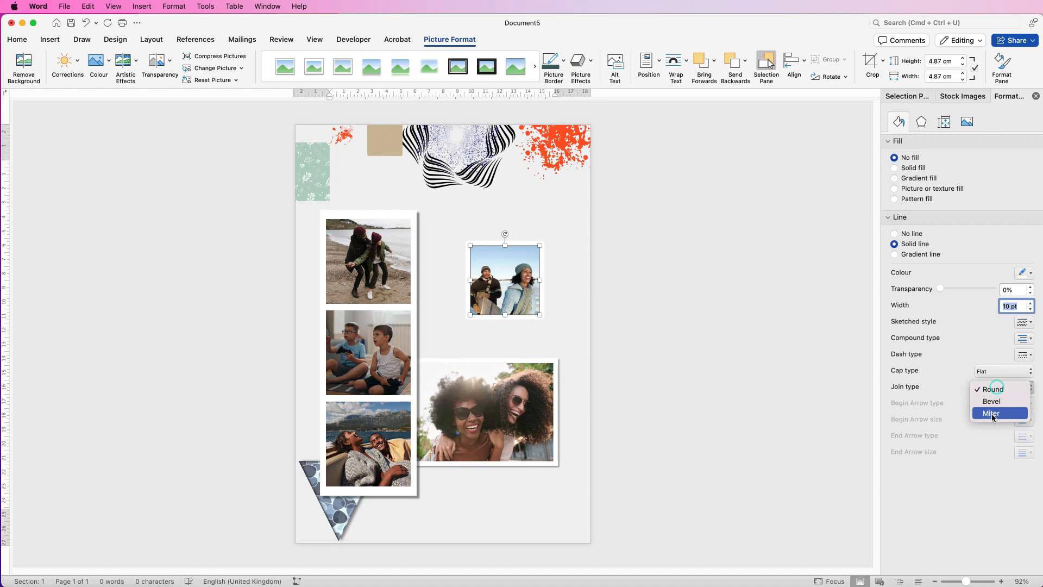
click(994, 414)
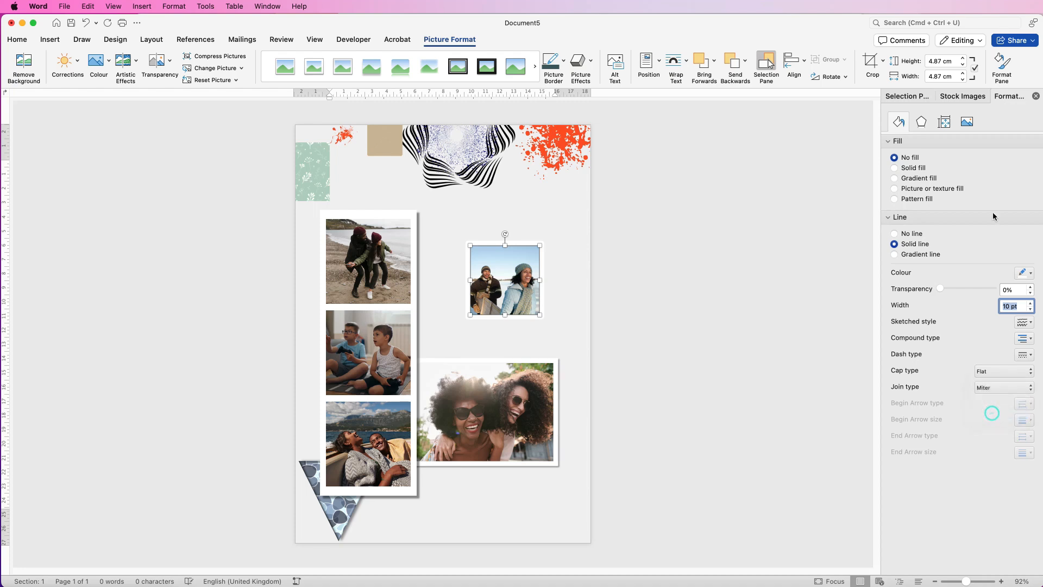
Add an outer lower-right shadow to the couple photo and move it and the sunglasses photo up so it overlaps the latter's upper edge.
click(924, 123)
click(1024, 161)
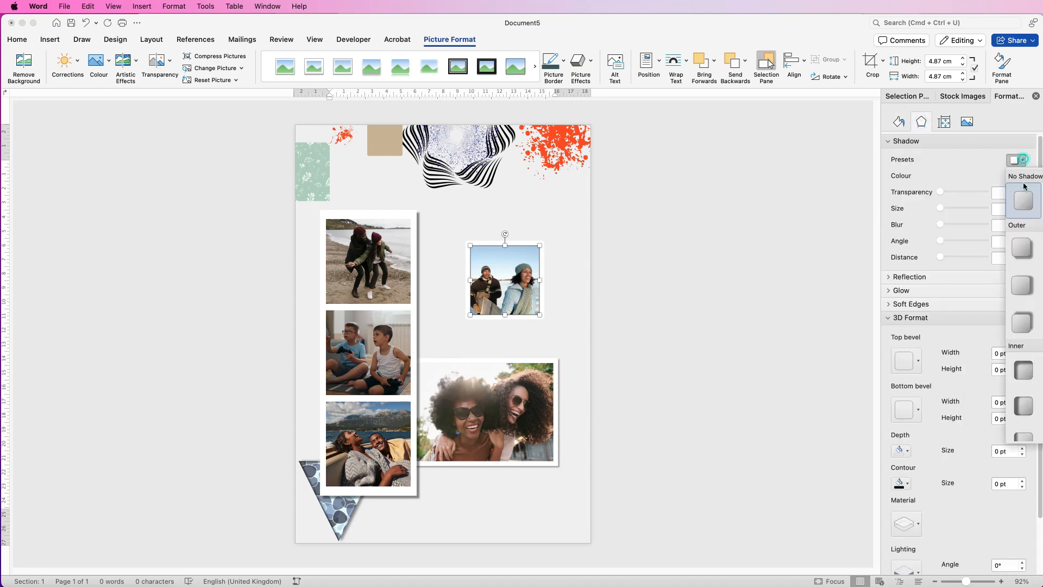
click(1022, 251)
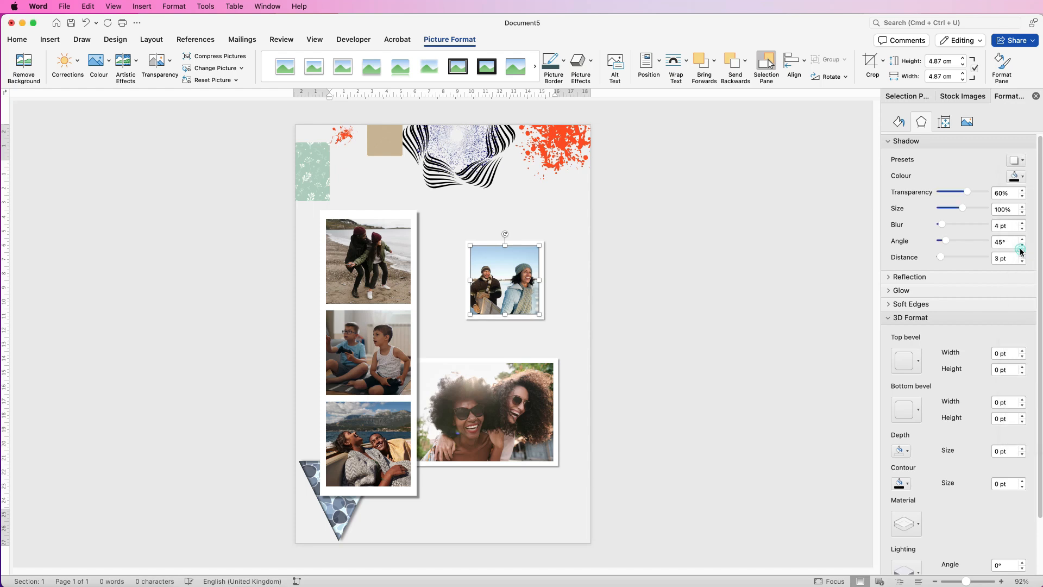
click(504, 353)
drag(492, 360, 492, 316)
Insert plain black WordArt reading "WEEK 22" and place it below the sunglasses photo, beside the photo strip.
click(50, 40)
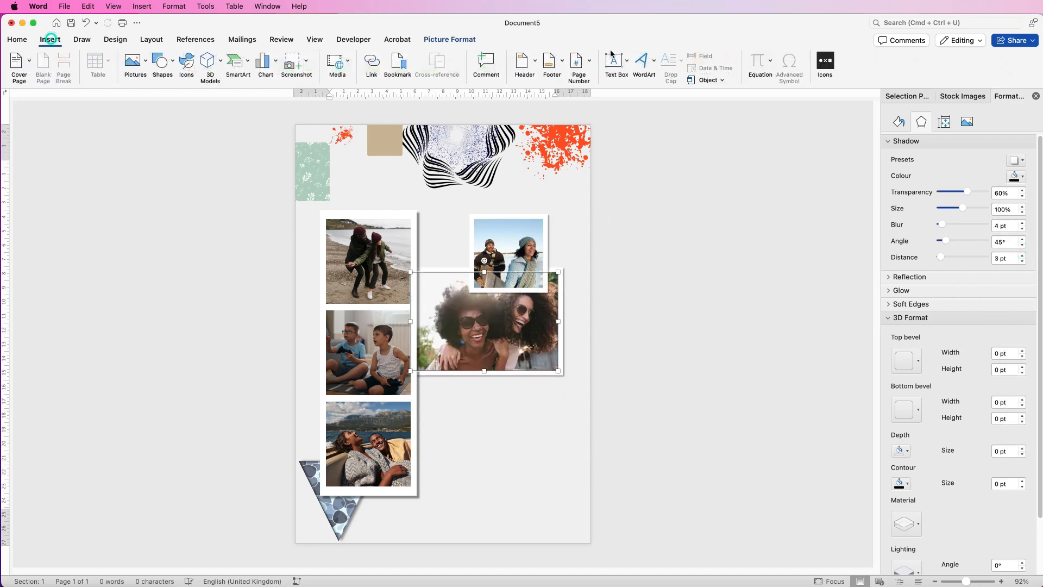
click(643, 64)
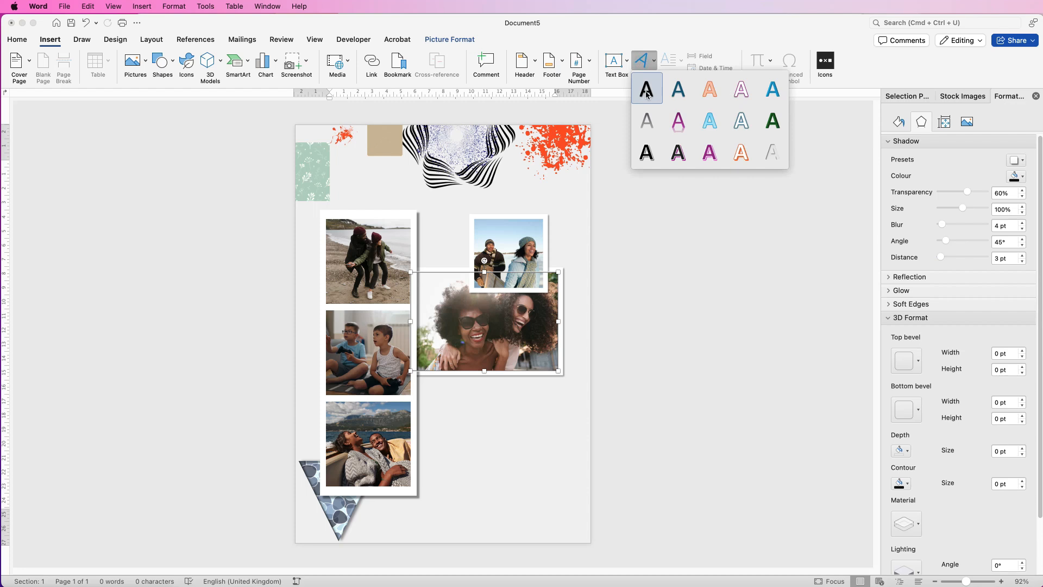
click(644, 92)
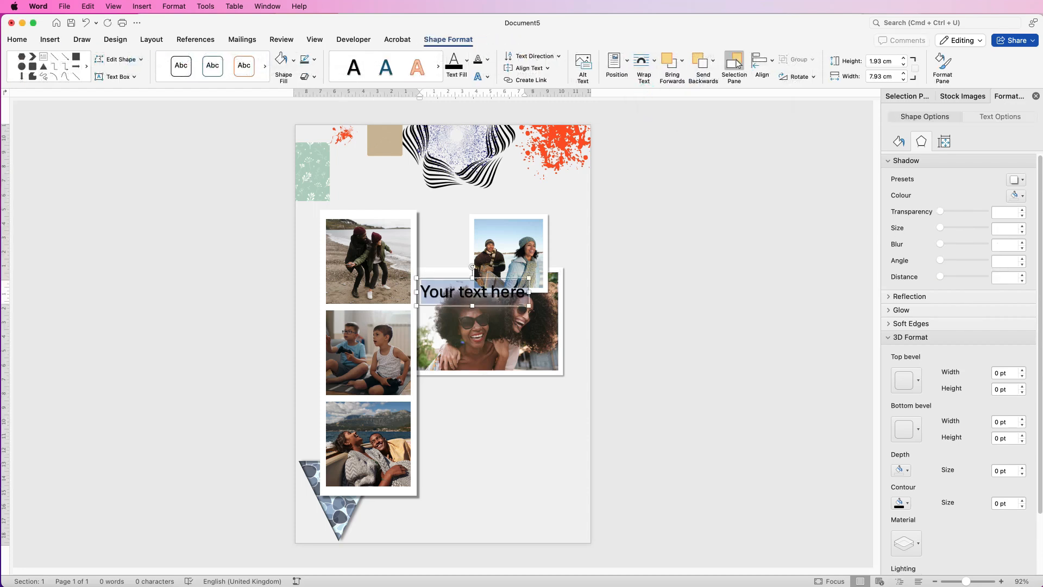
text(WEEK 22)
drag(501, 293, 499, 426)
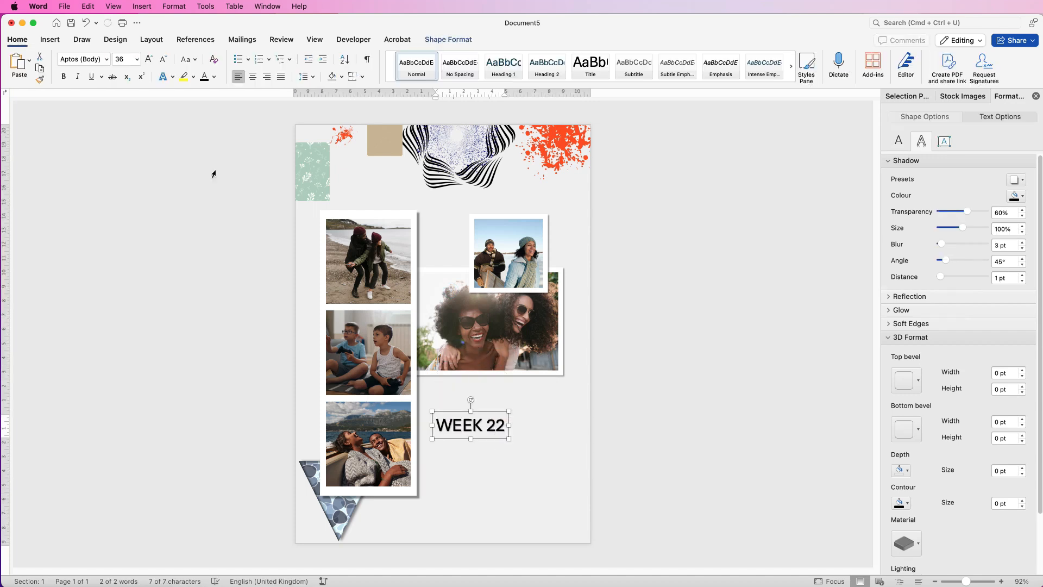
Set the "WEEK 22" title in the Aharoni font and enlarge it moderately.
click(107, 59)
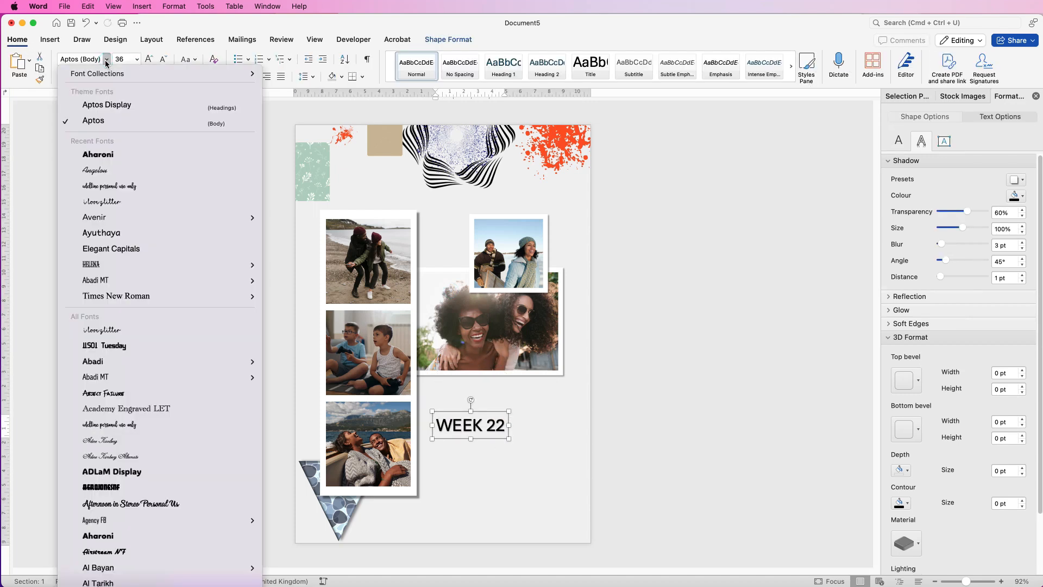
click(103, 155)
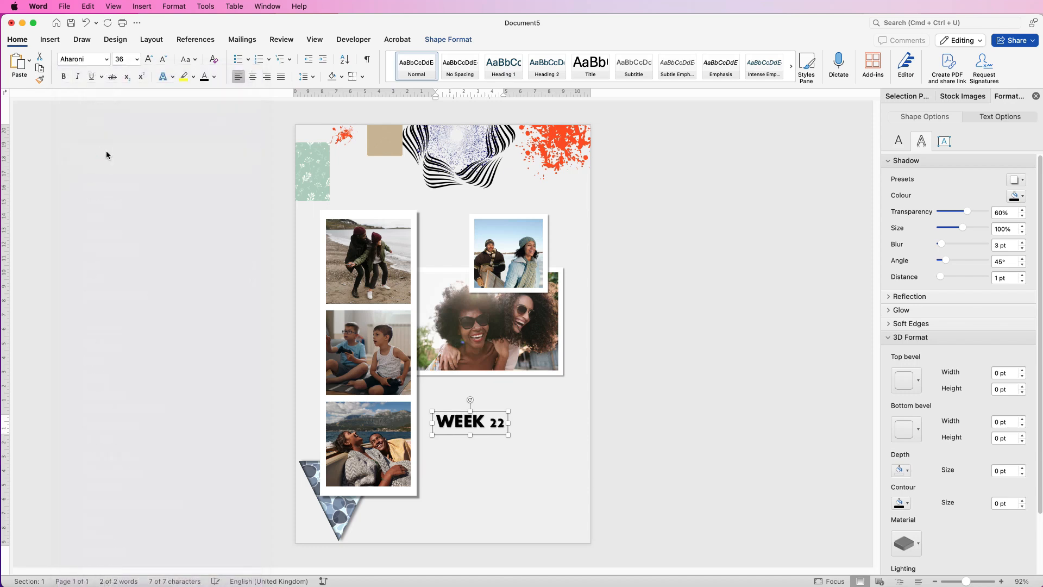
click(148, 61)
click(148, 61)
click(148, 61)
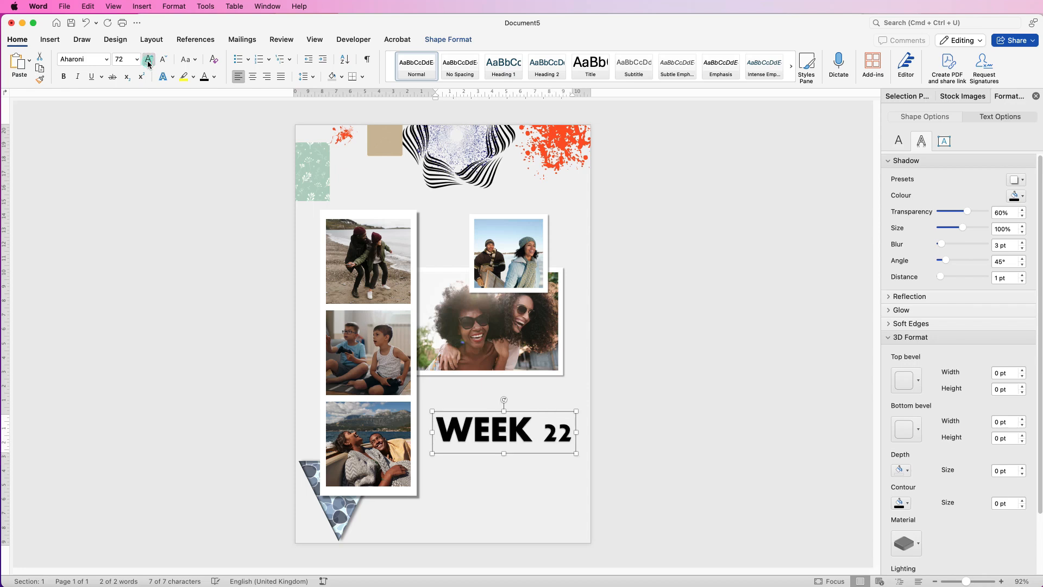
click(163, 59)
click(690, 107)
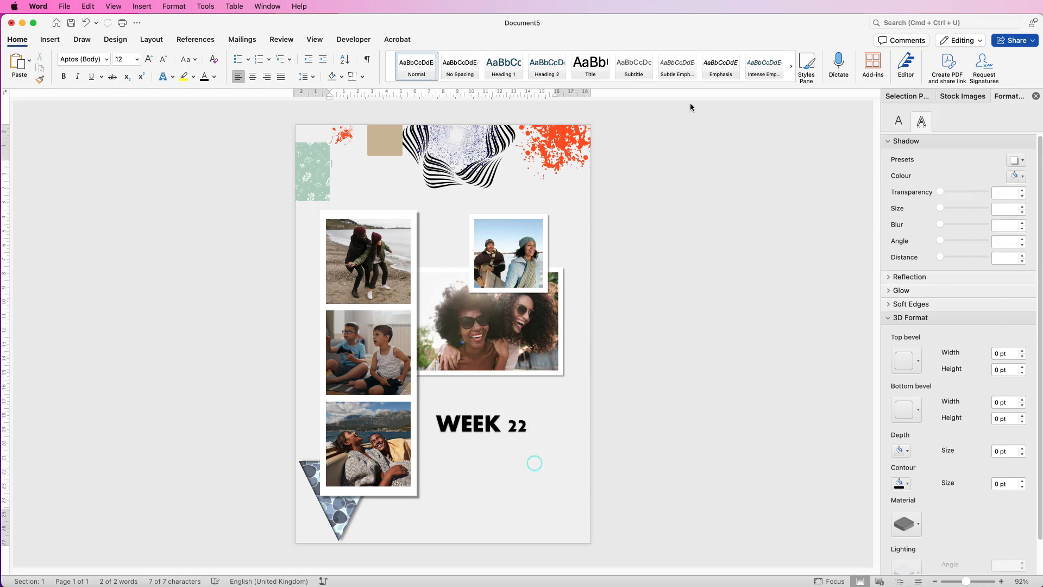
Insert another plain black WordArt reading "20TH MARCH 2025".
click(51, 40)
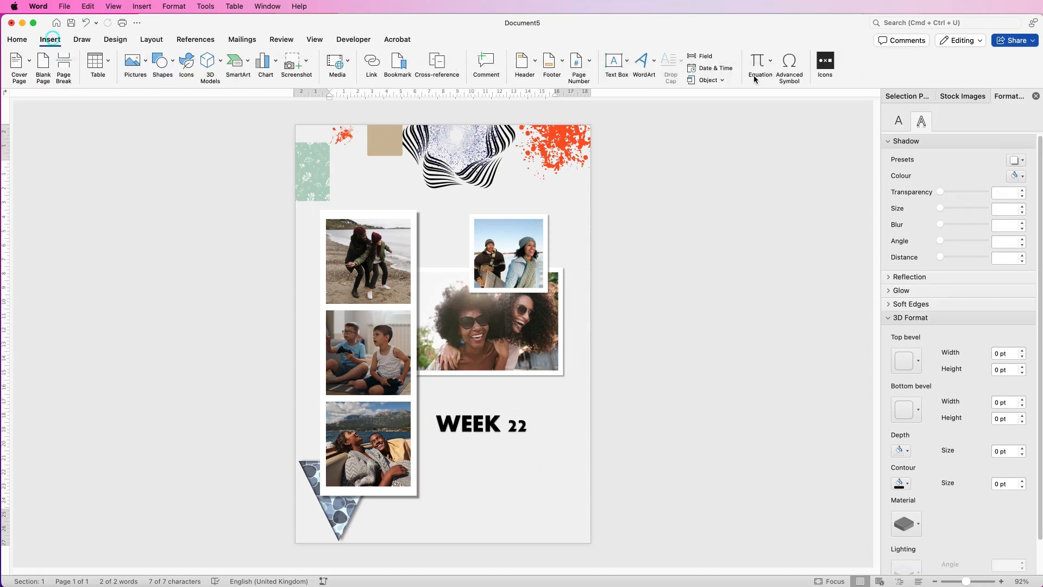
click(642, 65)
click(647, 90)
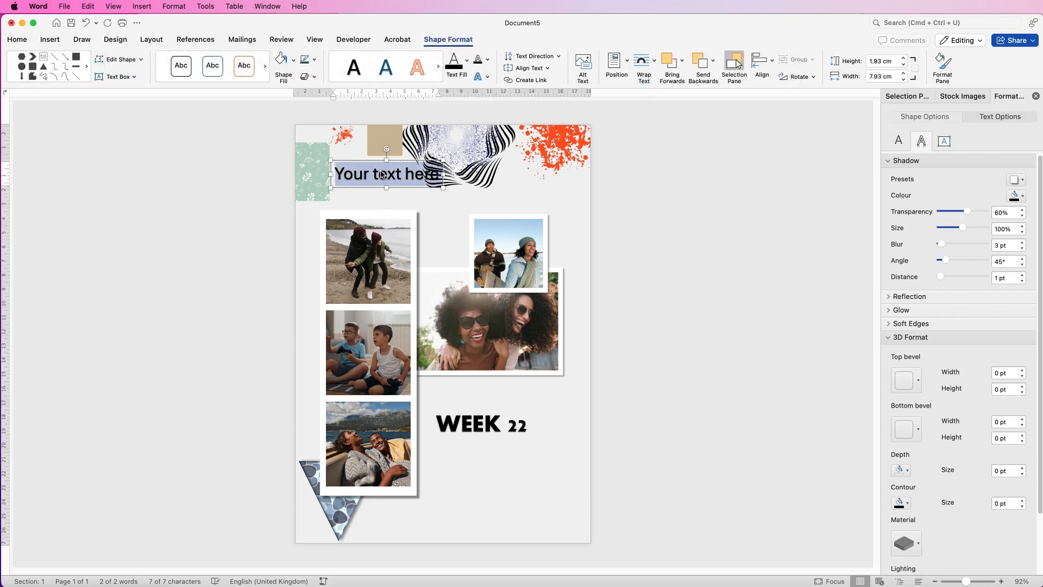
text(20TH MARCH 2025)
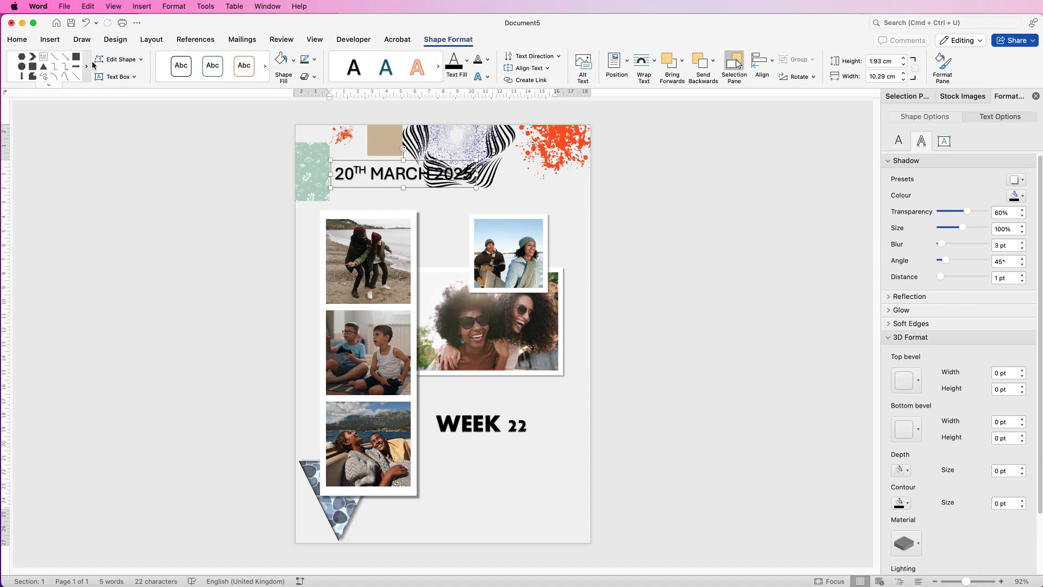
Set the date text in Aharoni, reduce its size by two increments and place it beneath the "WEEK 22" title.
click(25, 40)
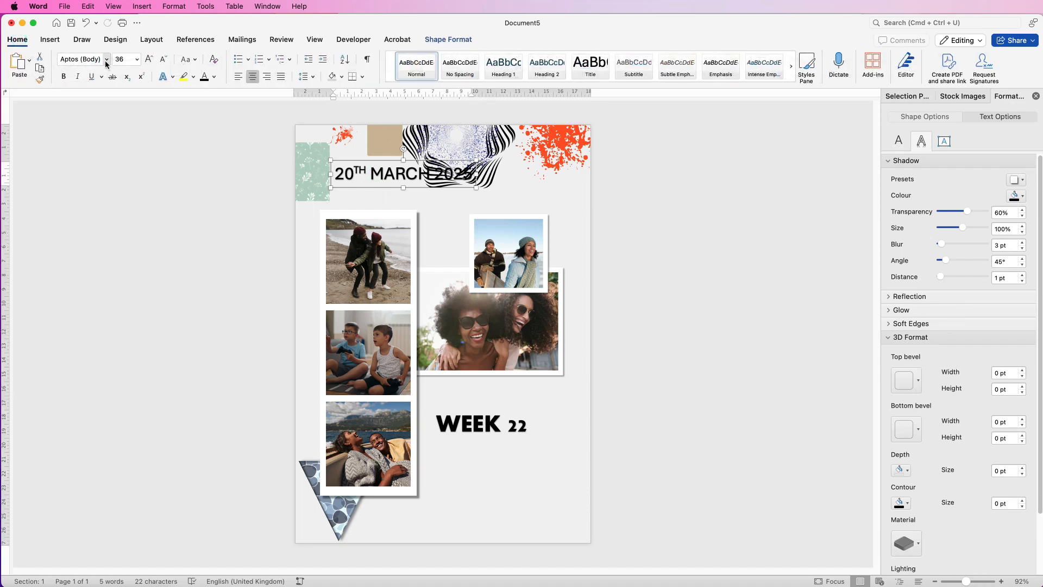
click(108, 63)
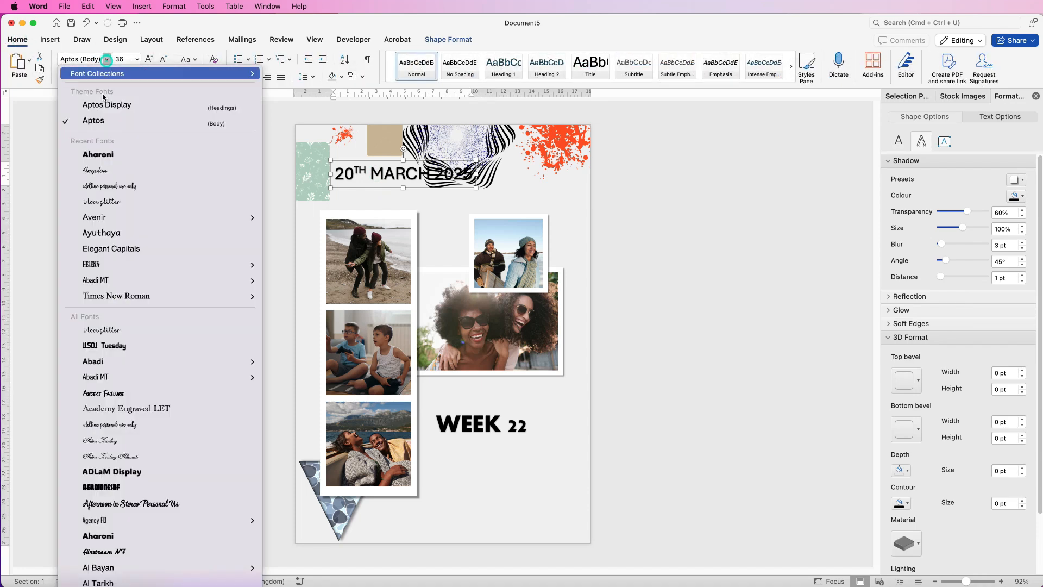
click(105, 155)
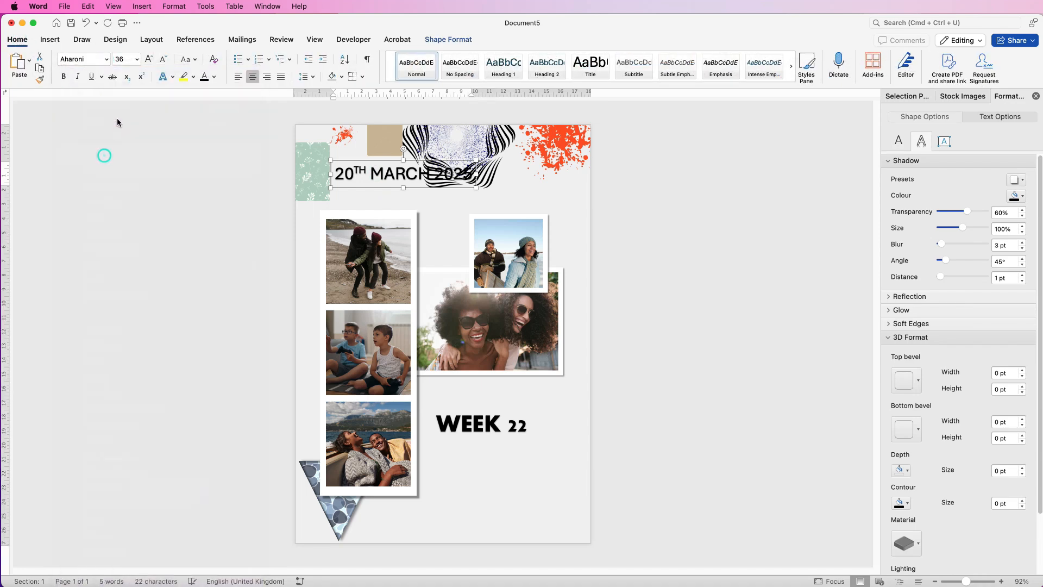
click(162, 63)
click(162, 63)
drag(413, 248, 522, 511)
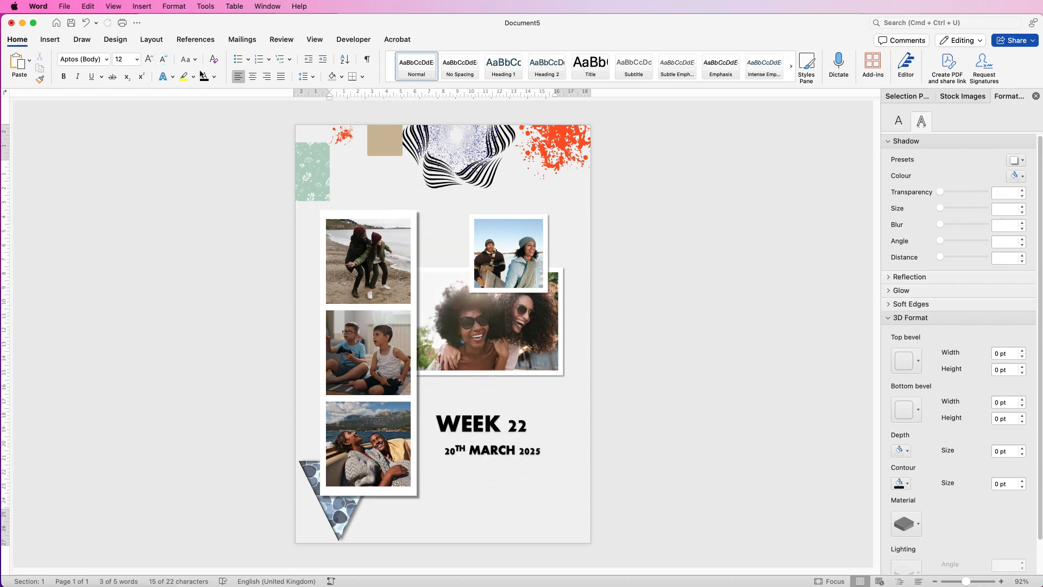
Insert a third plain black WordArt and paste the copied paragraph about the weekend cycling trip over its placeholder text.
click(51, 39)
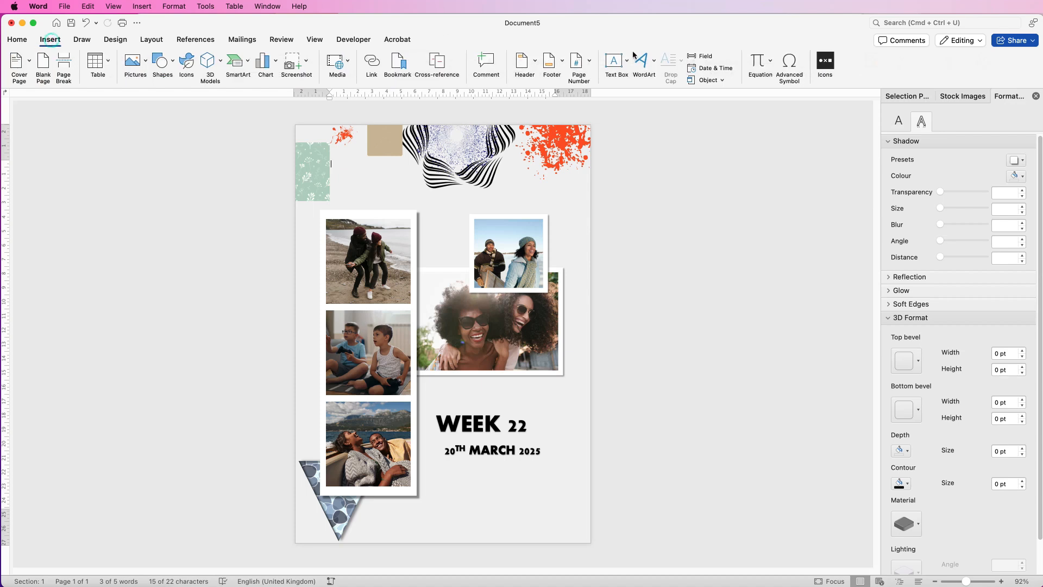
click(639, 63)
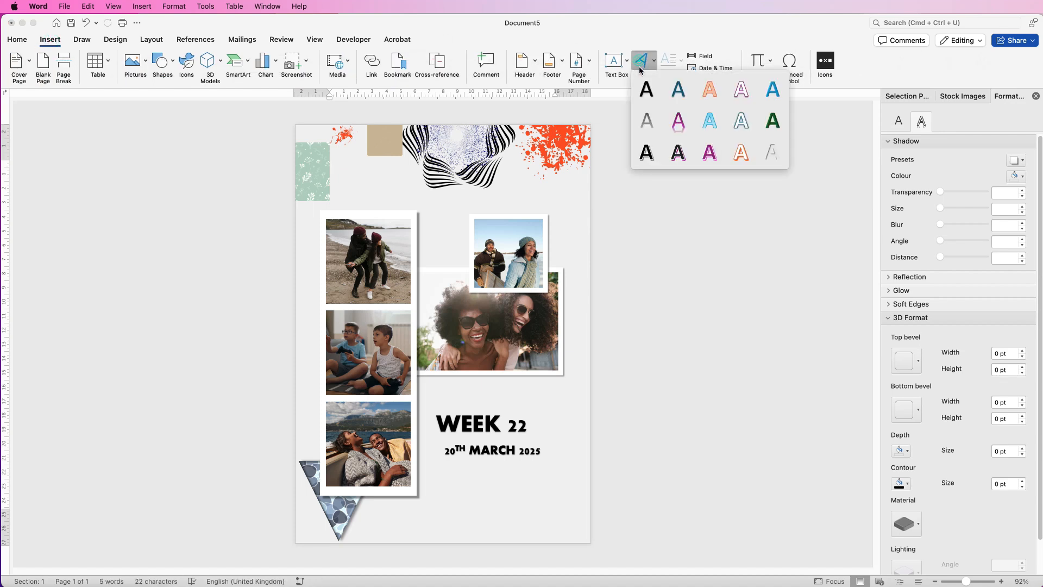
click(648, 91)
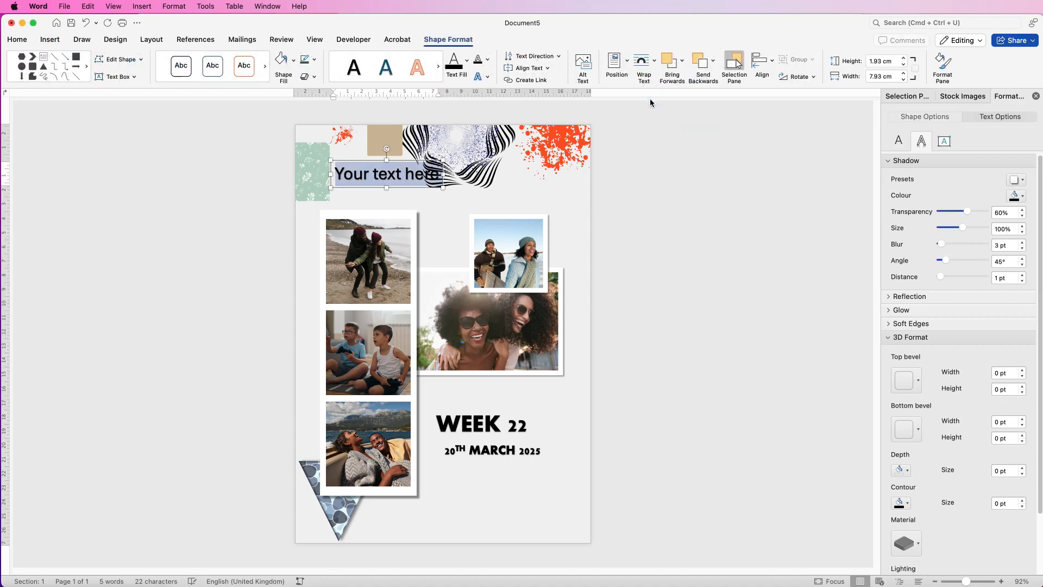
text(We had an amazing time cycling over the weekend, soaking in the fresh air and beautiful scenery with every mile. The laughter, friendly races, and spontaneous detours made it a ride to remember!)
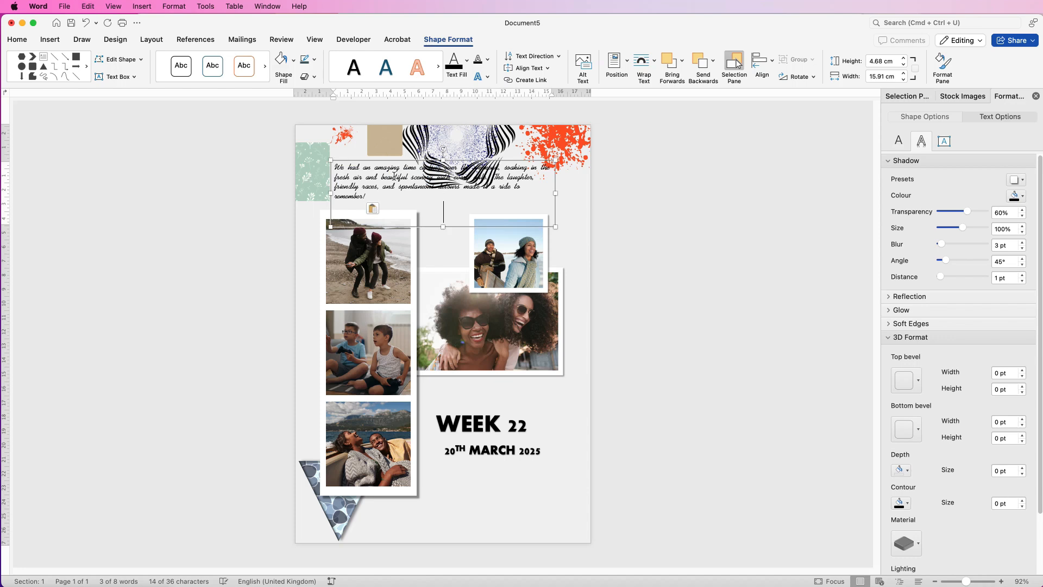
Narrow the cycling paragraph's text box, move it beneath the date and trim its height to fit the text.
drag(372, 195, 332, 164)
click(18, 42)
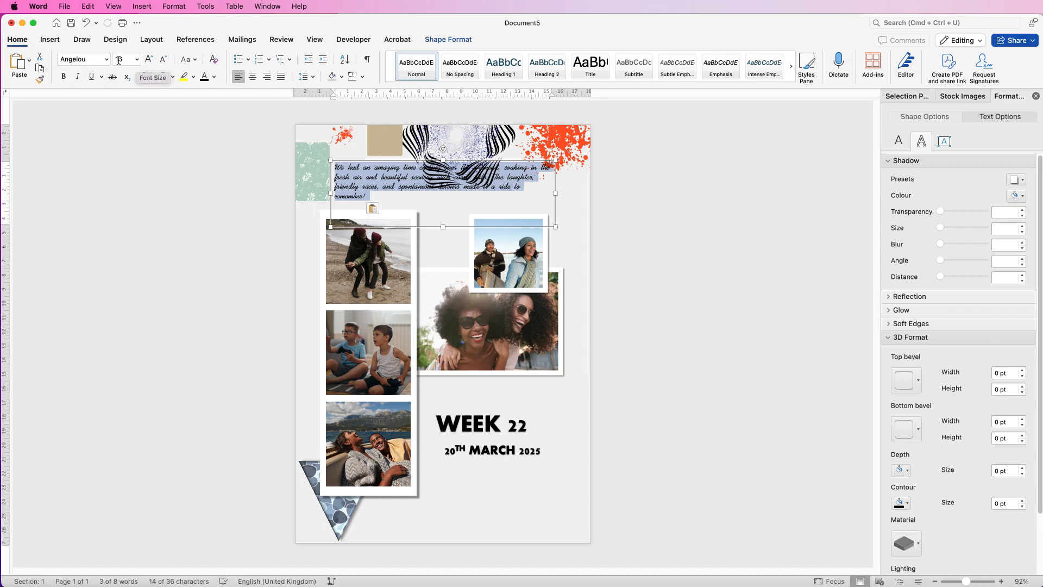
drag(554, 227, 457, 232)
drag(386, 186, 477, 523)
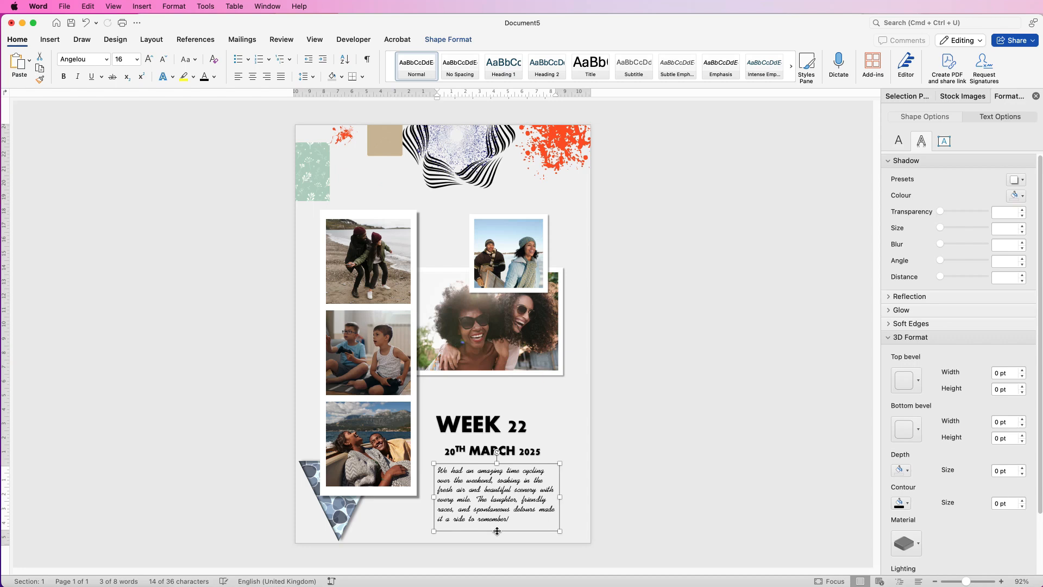
drag(497, 531, 496, 528)
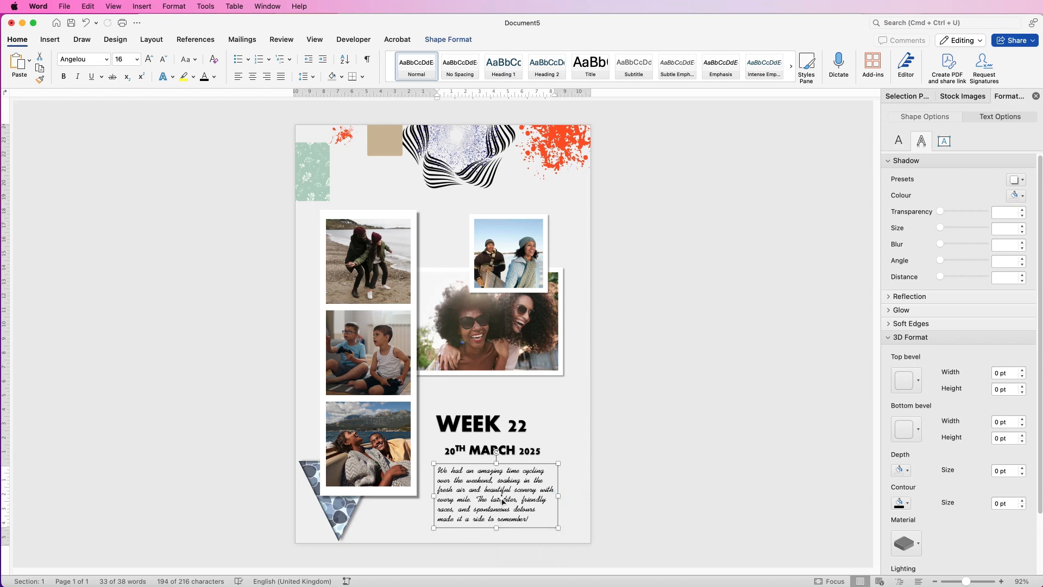
Give the cycling paragraph's text box a solid white fill.
click(912, 118)
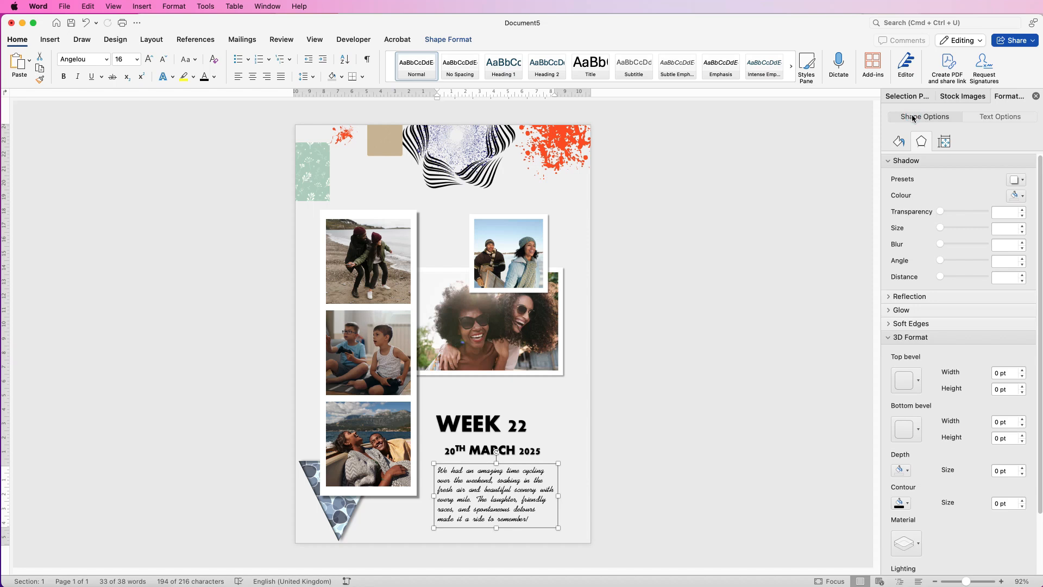
click(899, 142)
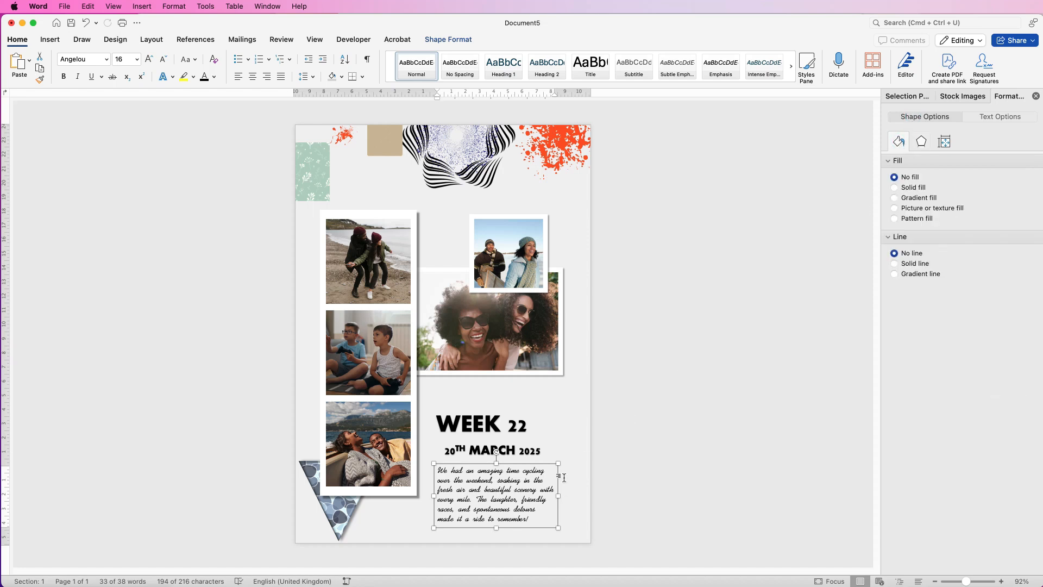
click(894, 187)
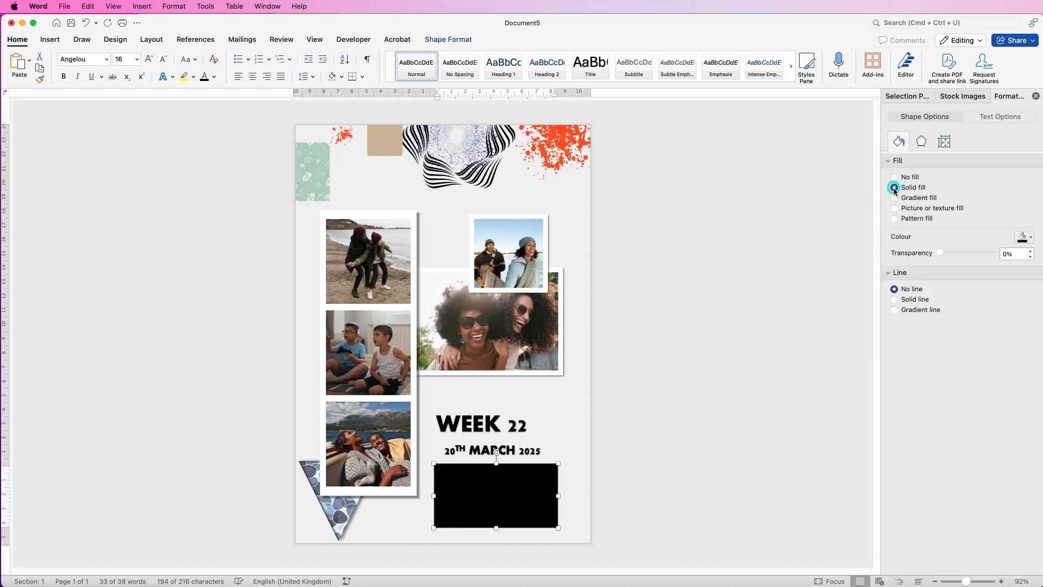
click(1030, 237)
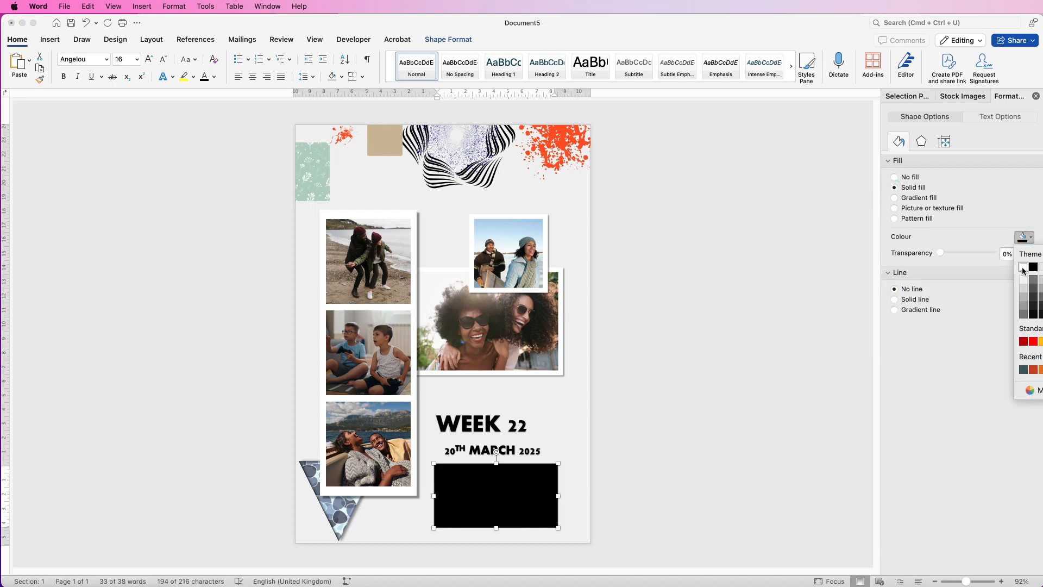
click(1023, 267)
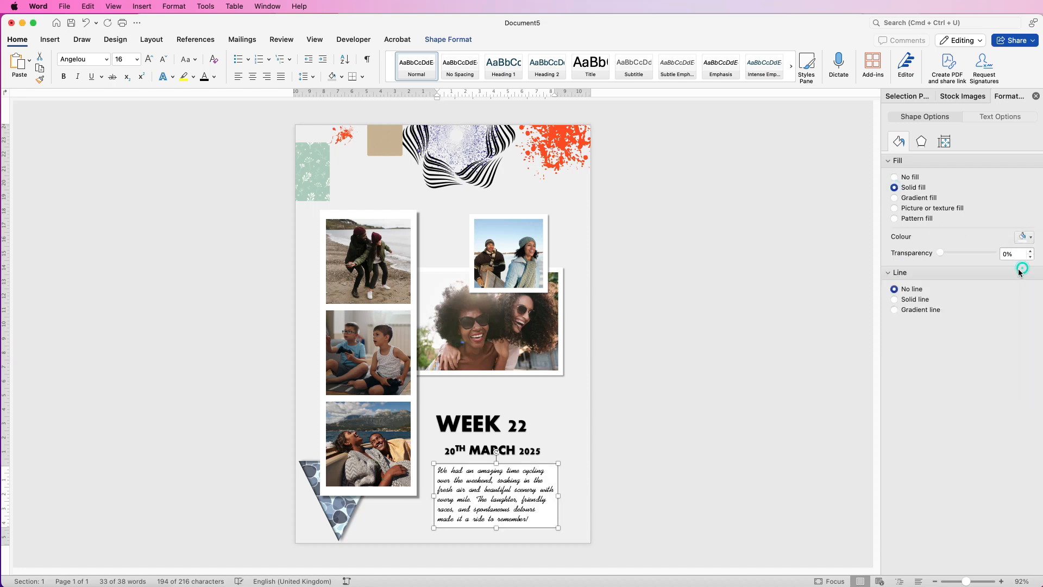
Apply an outer shadow preset offset to the bottom right to the cycling paragraph's text box, then deselect it.
click(921, 143)
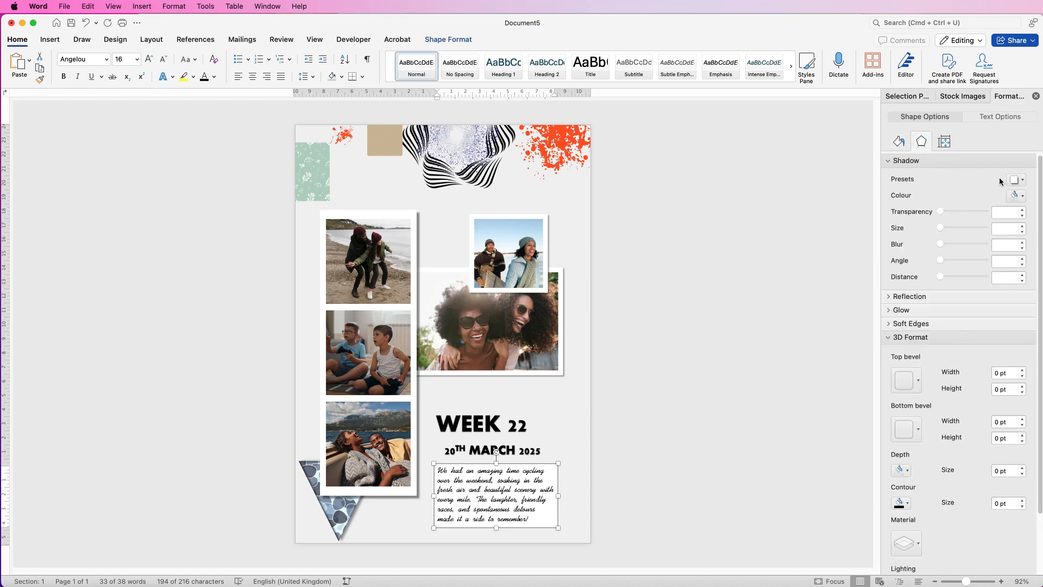
click(1022, 181)
click(1023, 267)
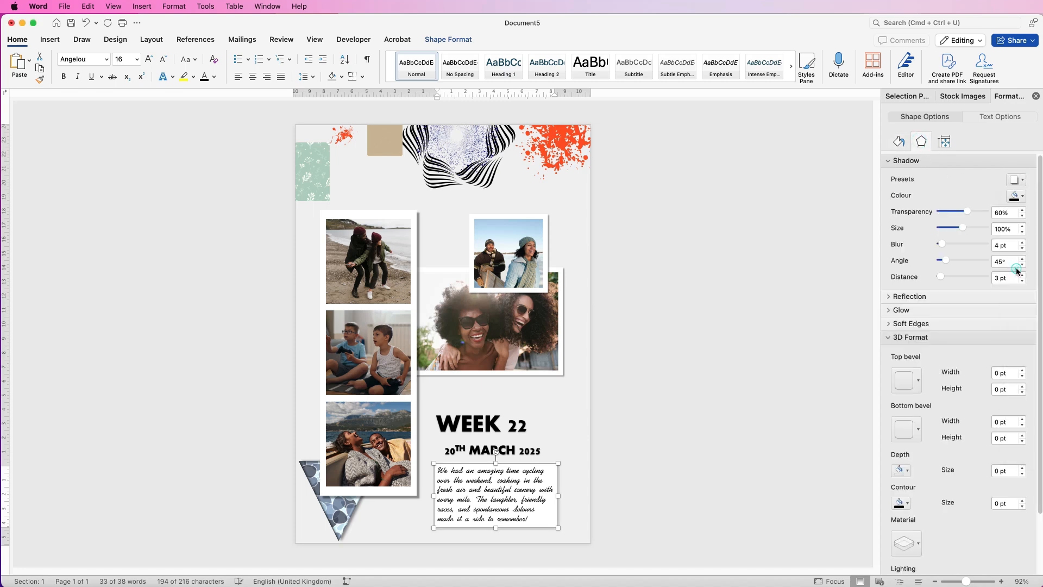
click(461, 516)
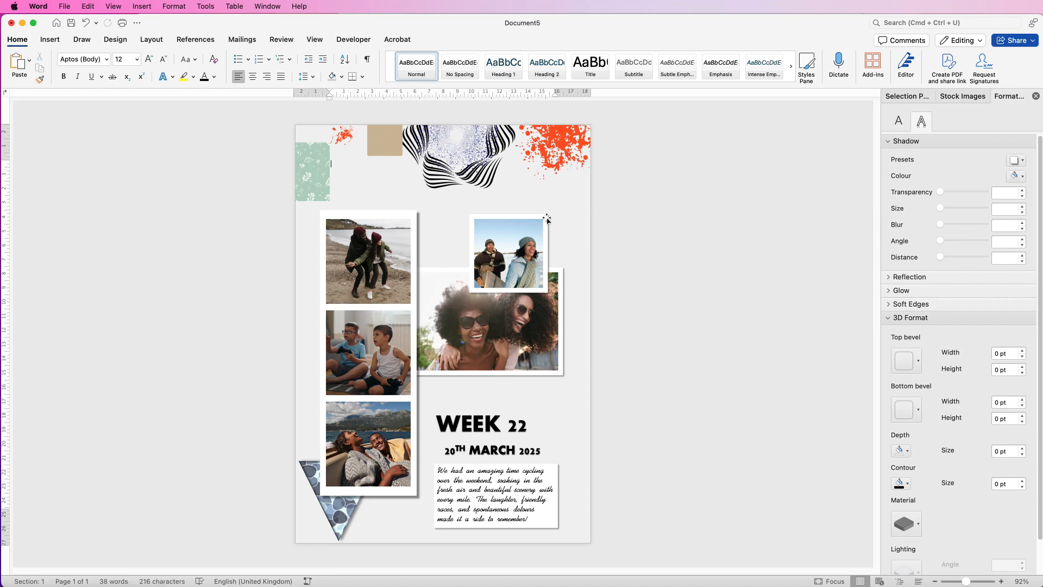
Draw a chevron block arrow about 1.6 cm high and 1.9 cm wide above the "WEEK 22" title.
click(50, 40)
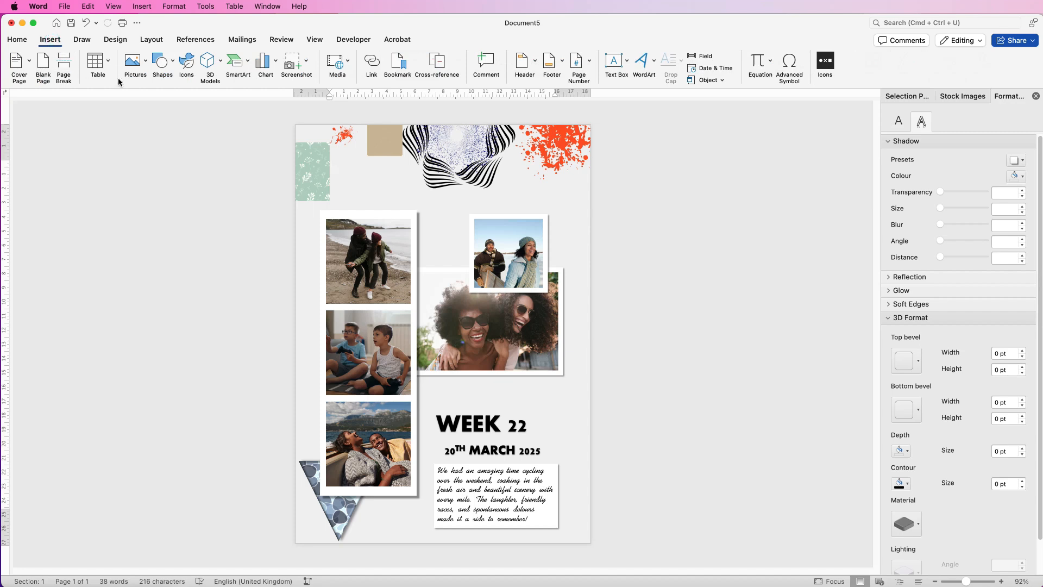
click(173, 63)
scroll(304, 218, down, 5)
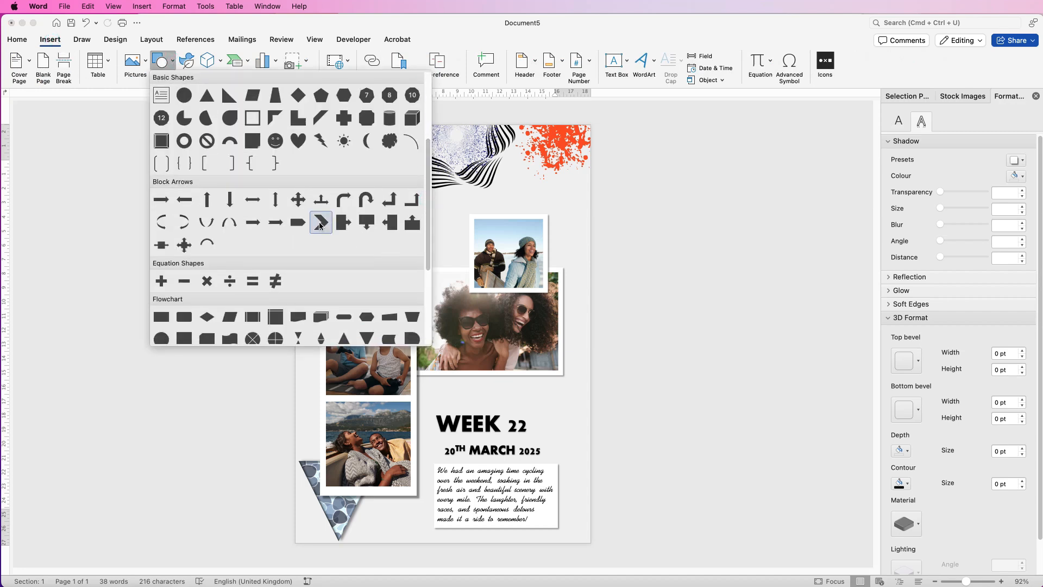
click(321, 223)
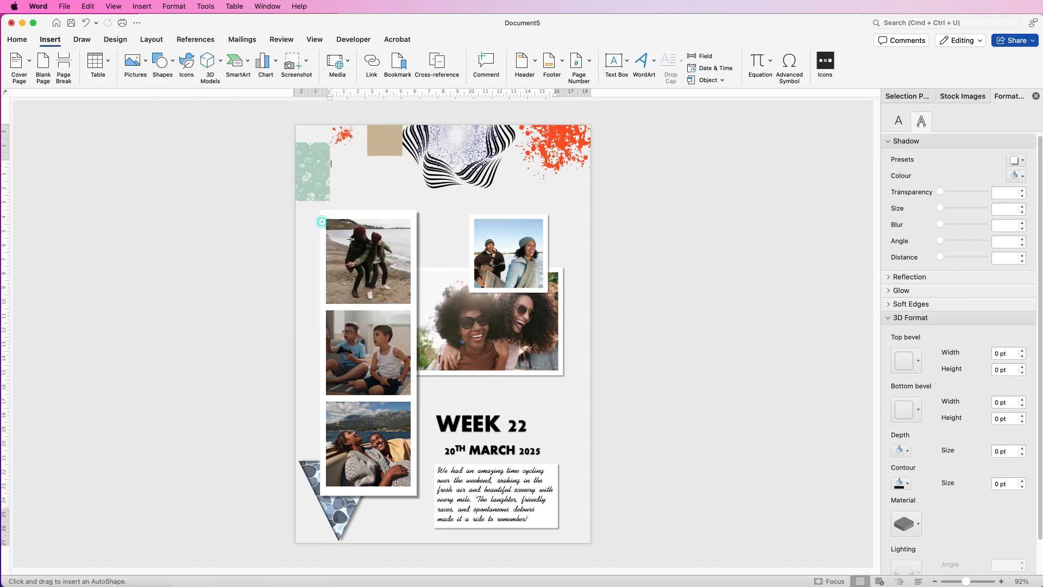
drag(526, 384, 560, 416)
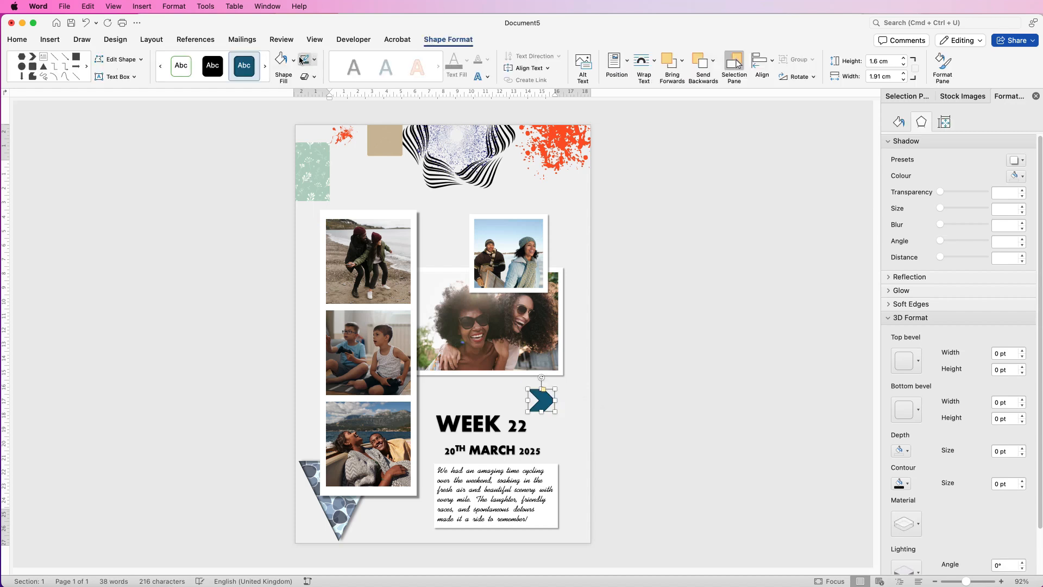
Remove the chevron's outline and fill it with the standard orange colour.
click(314, 60)
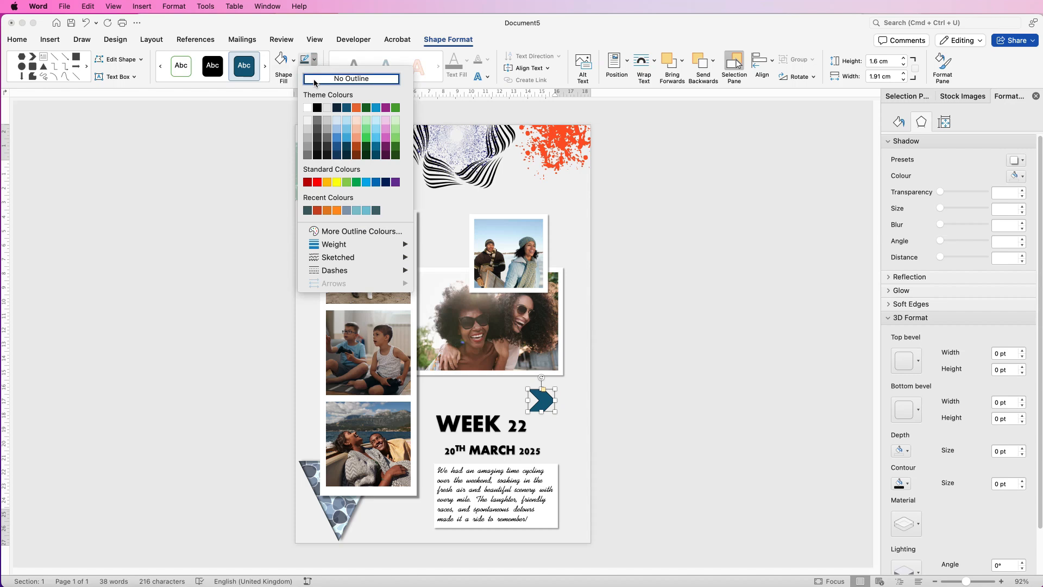
click(315, 79)
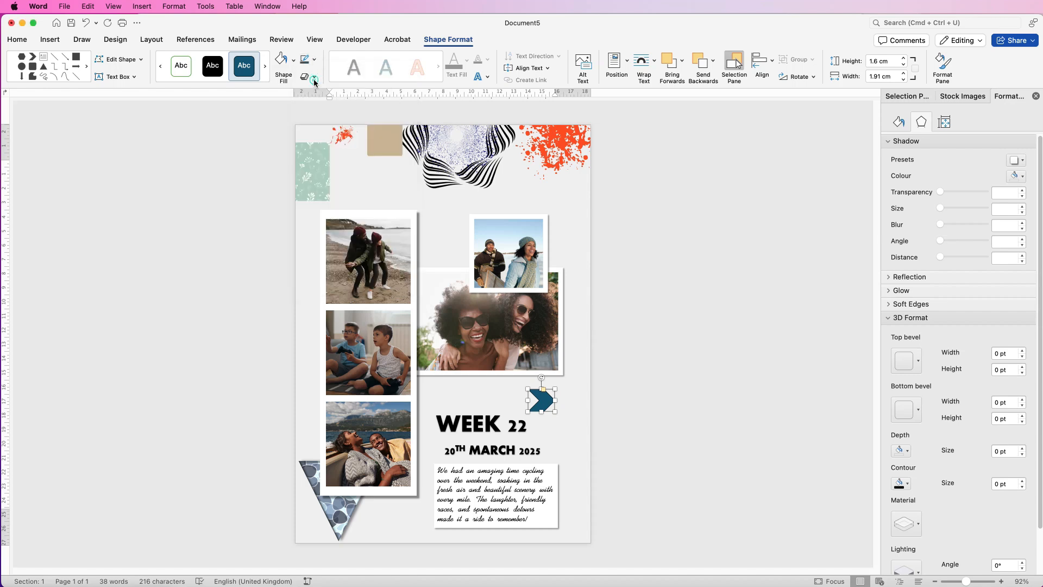
click(293, 60)
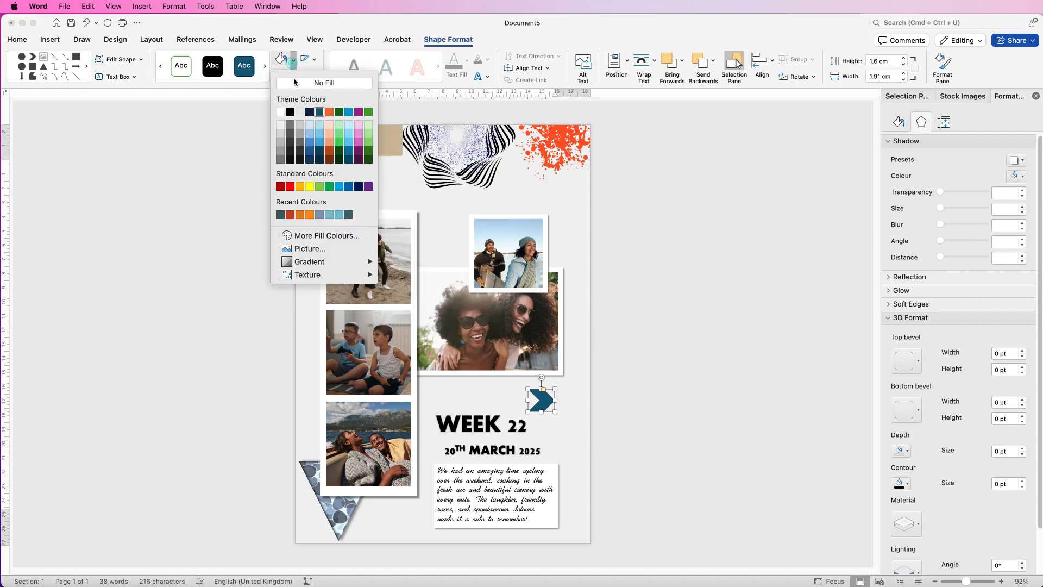
click(300, 187)
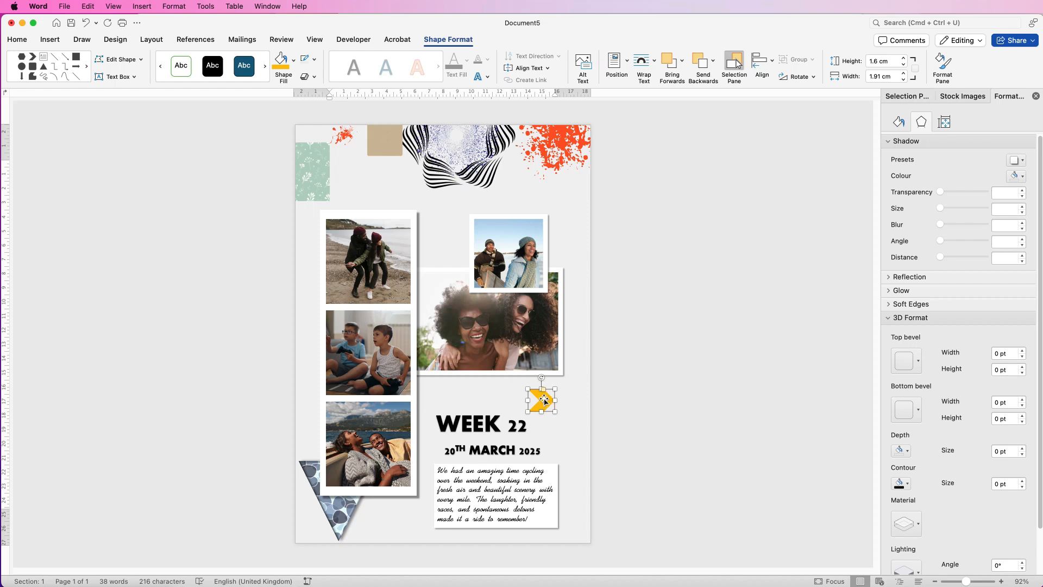
Turn the chevron to point upwards beneath the large red splatter and place a duplicate just below it.
drag(542, 400, 558, 187)
click(565, 388)
drag(516, 400, 569, 189)
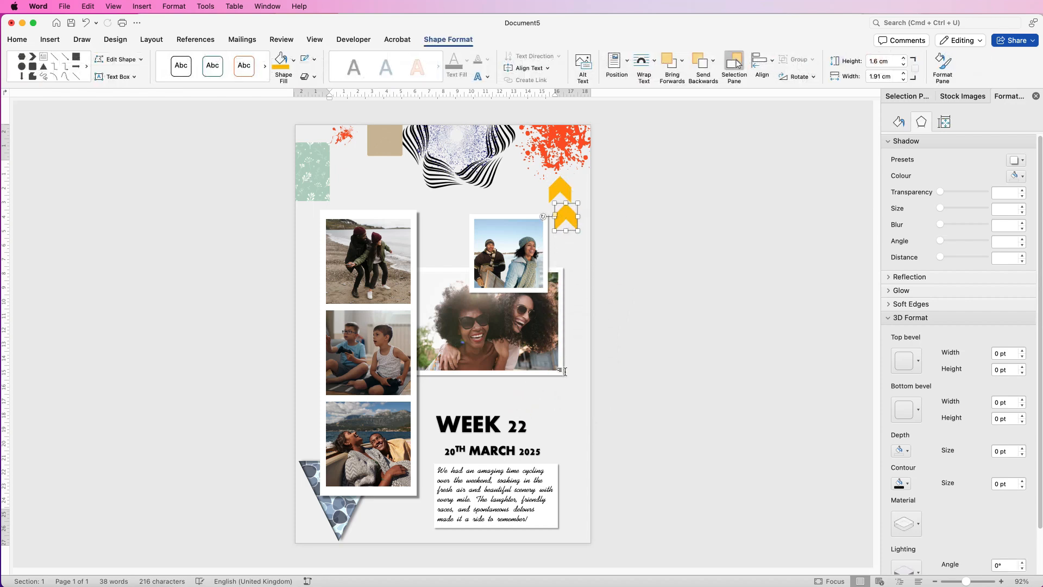
Draw a hexagon about 1.6 cm high and 6.35 cm wide above the vertical photo strip.
click(50, 39)
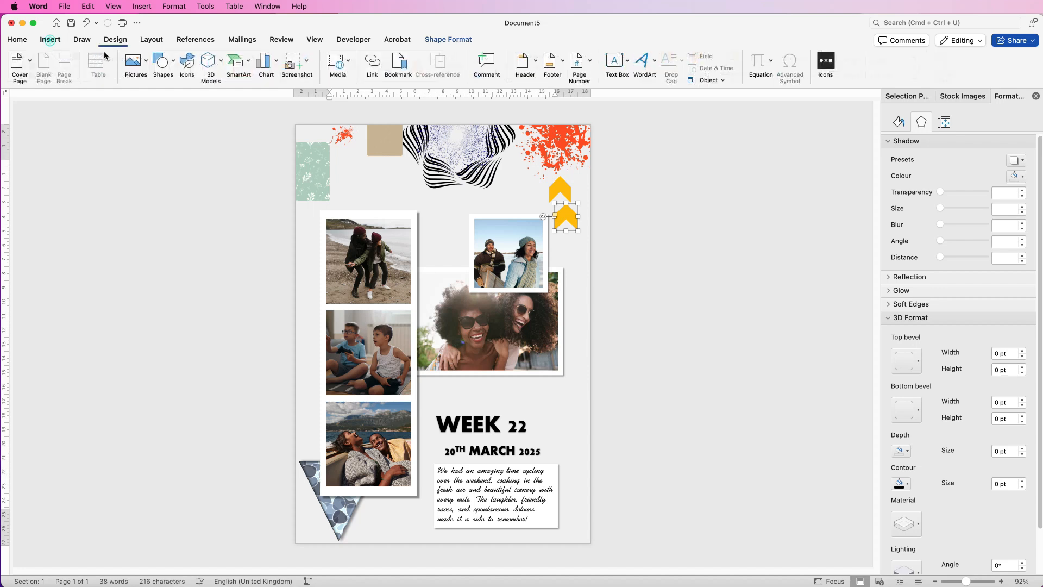
click(172, 65)
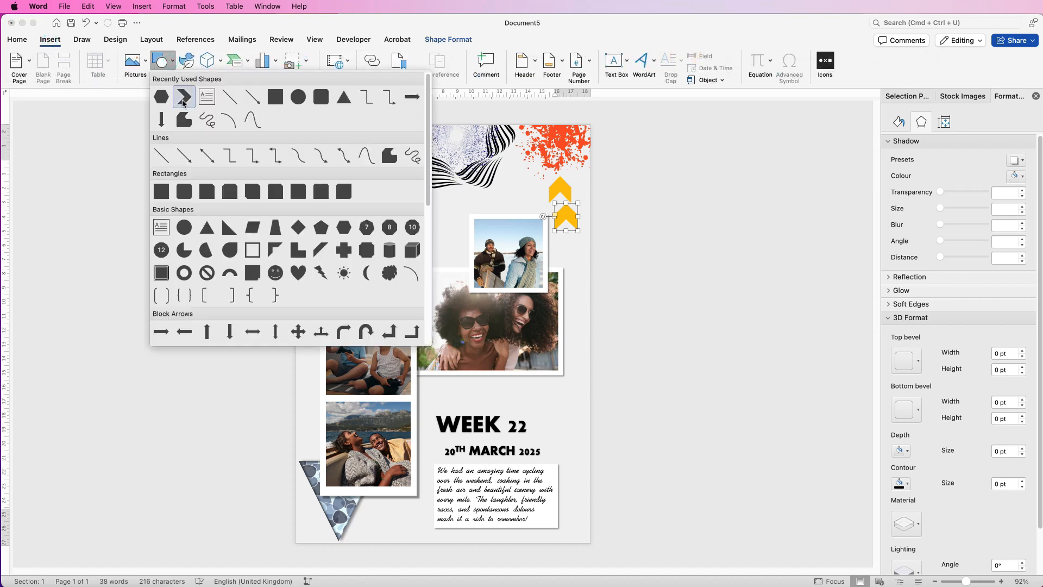
click(344, 227)
drag(443, 383, 387, 189)
scroll(387, 189, up, 10)
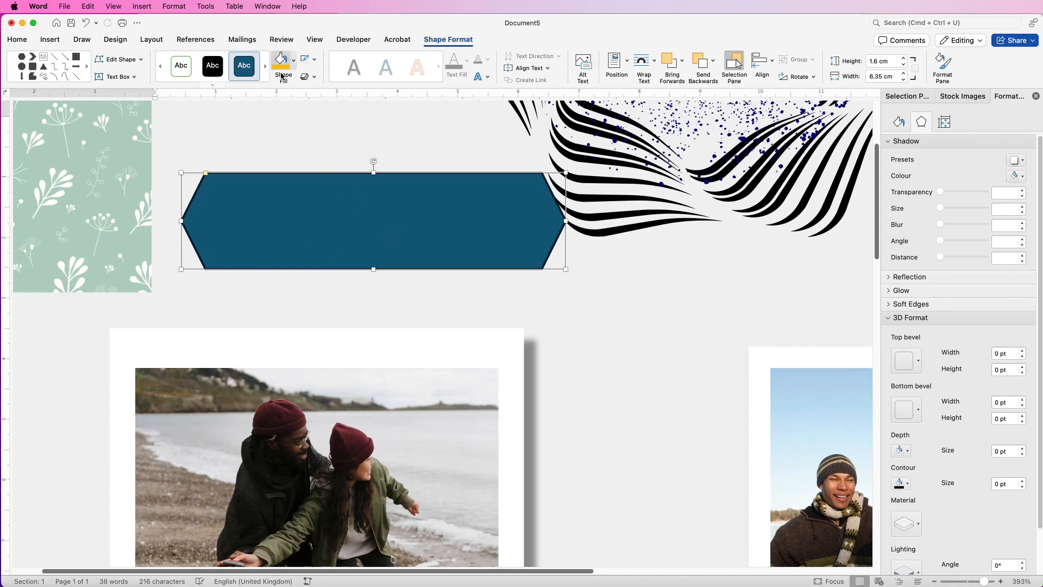
Fill the hexagon with white and give it a dark teal outline 6 pt thick.
click(292, 61)
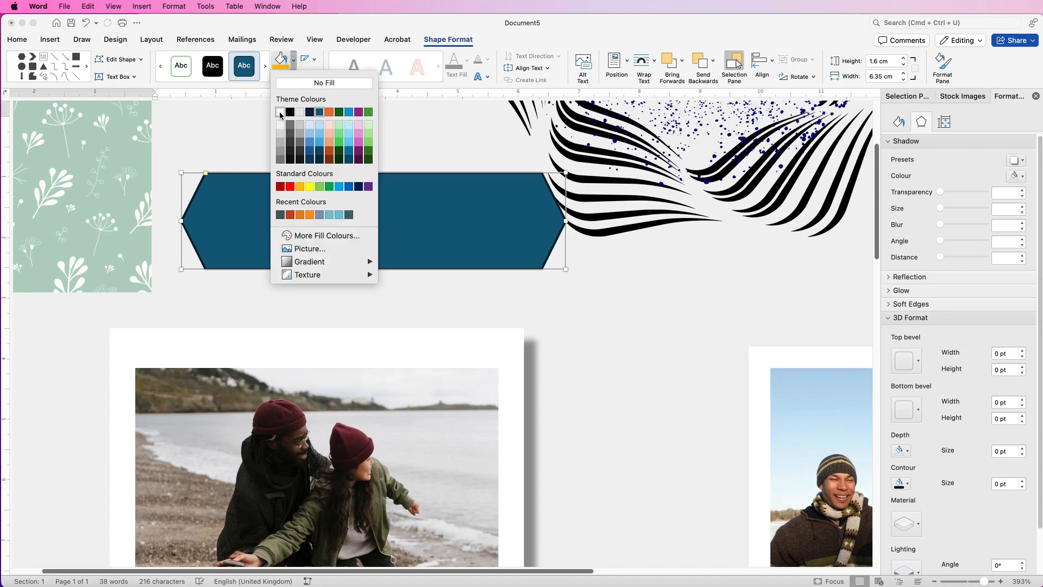
click(280, 113)
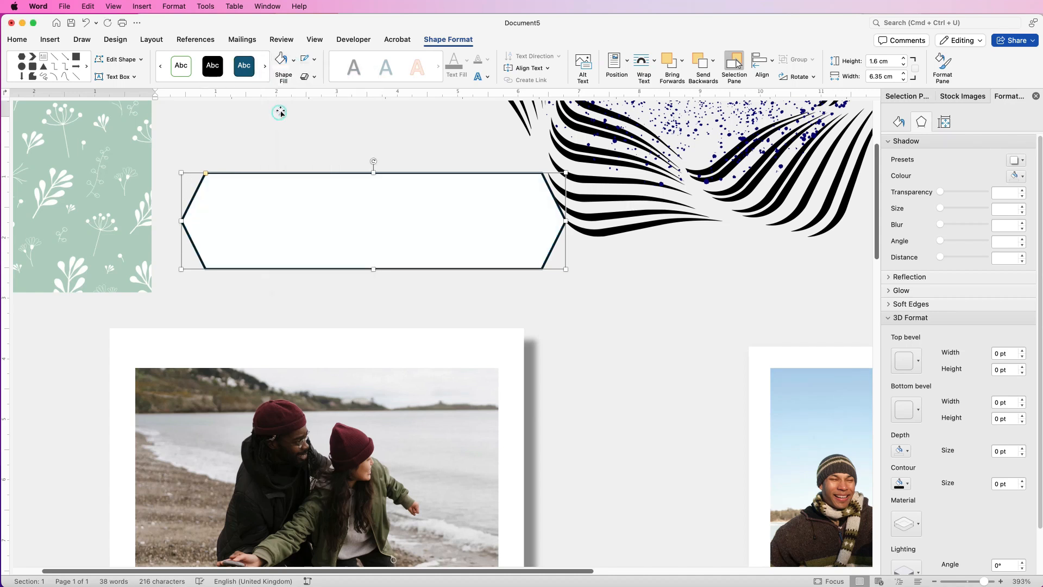
click(314, 61)
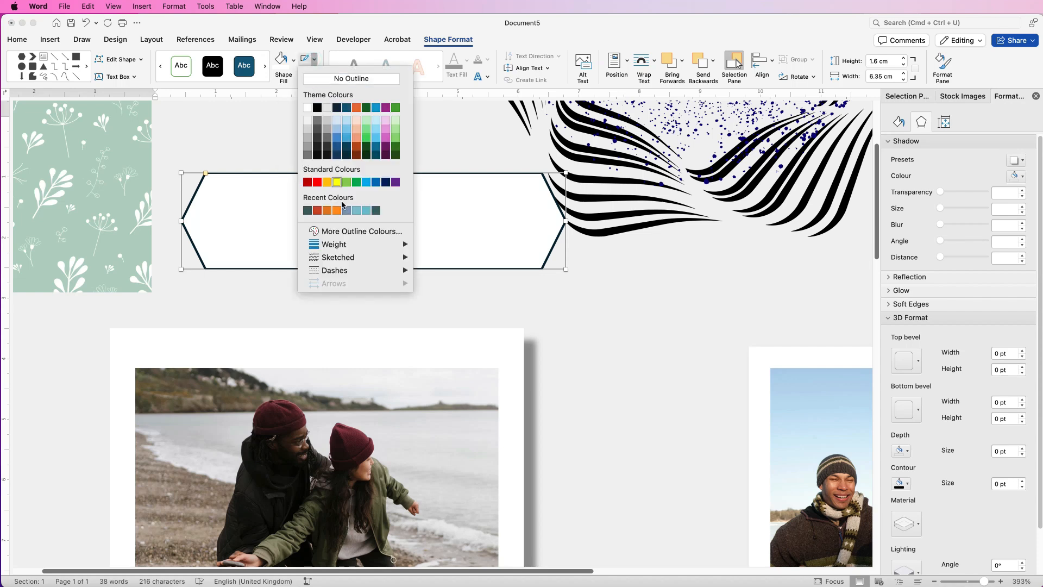
click(309, 210)
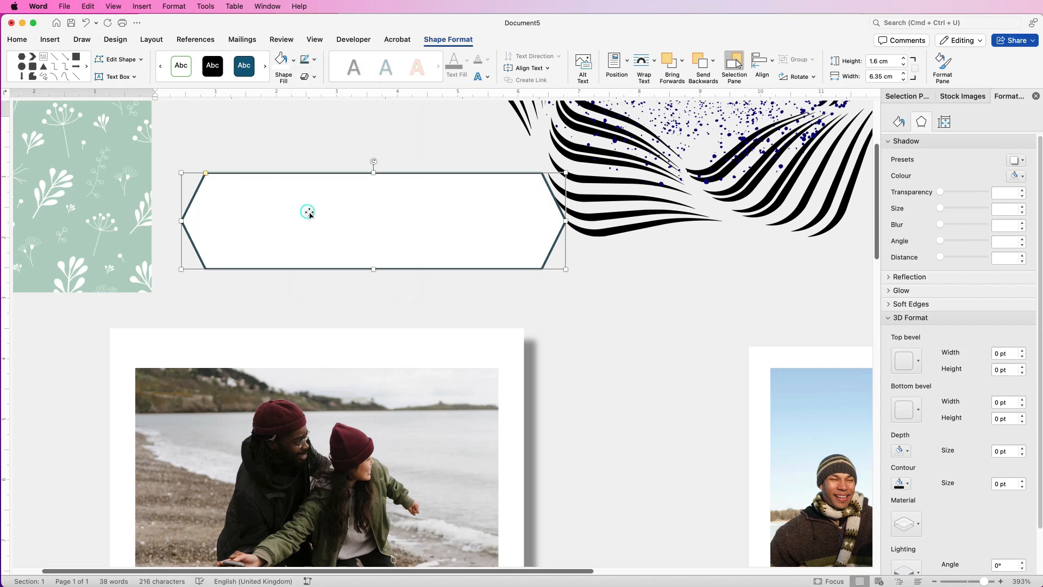
click(315, 61)
mouse_move(382, 253)
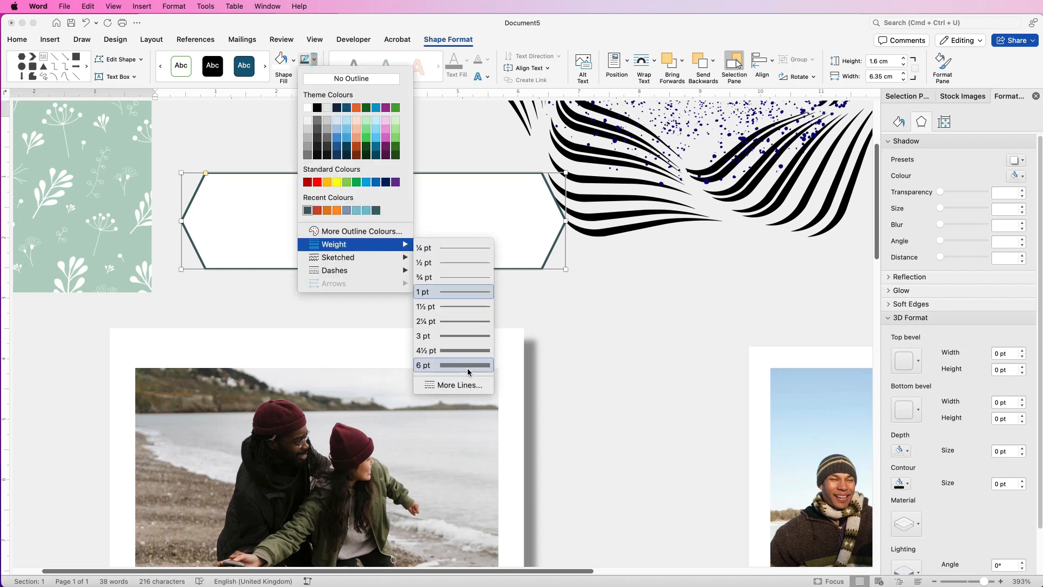
click(469, 365)
click(584, 318)
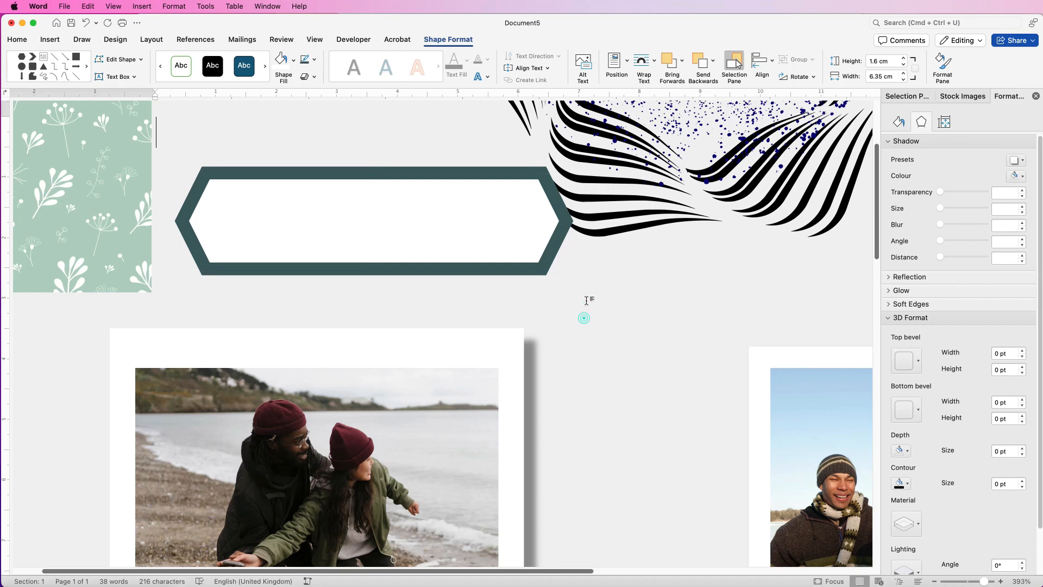
Narrow the hexagon to about 5.5 cm and change its fill to light grey.
click(516, 225)
drag(566, 221, 514, 221)
click(292, 63)
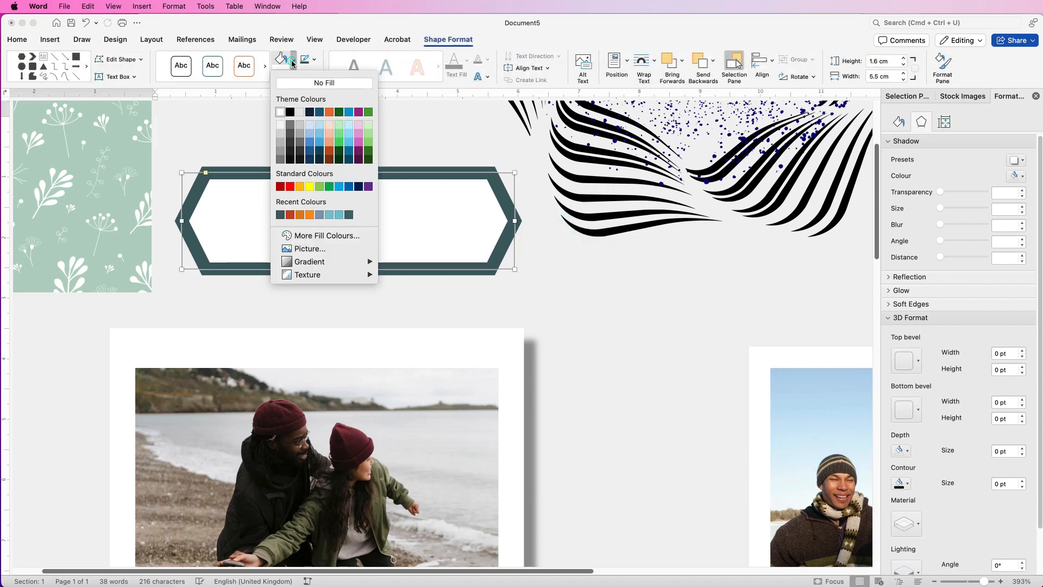
click(280, 132)
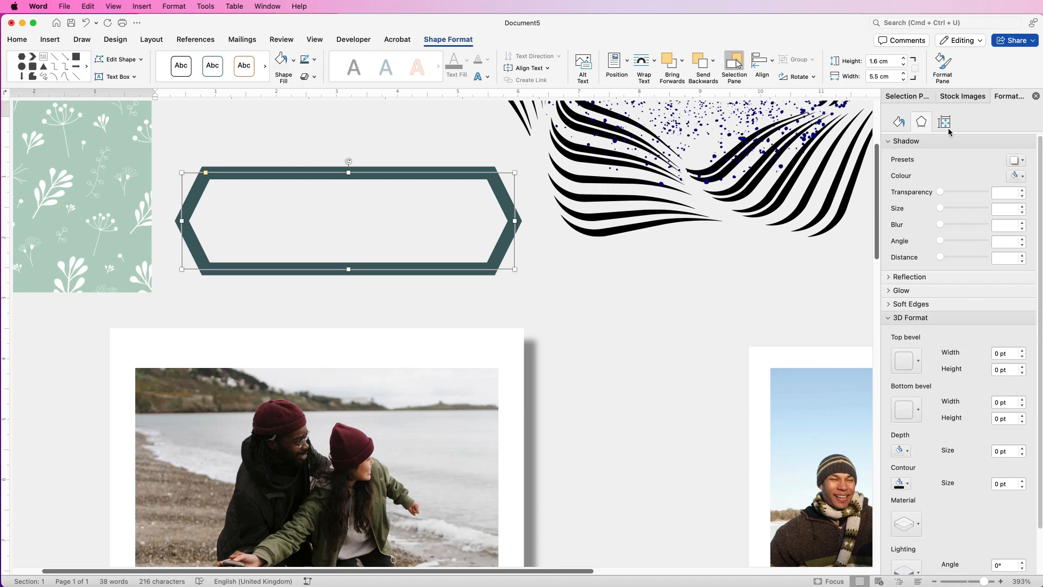
Apply an outer shadow preset offset to the bottom right to the hexagon and return to the whole-page view.
click(1023, 160)
click(1021, 259)
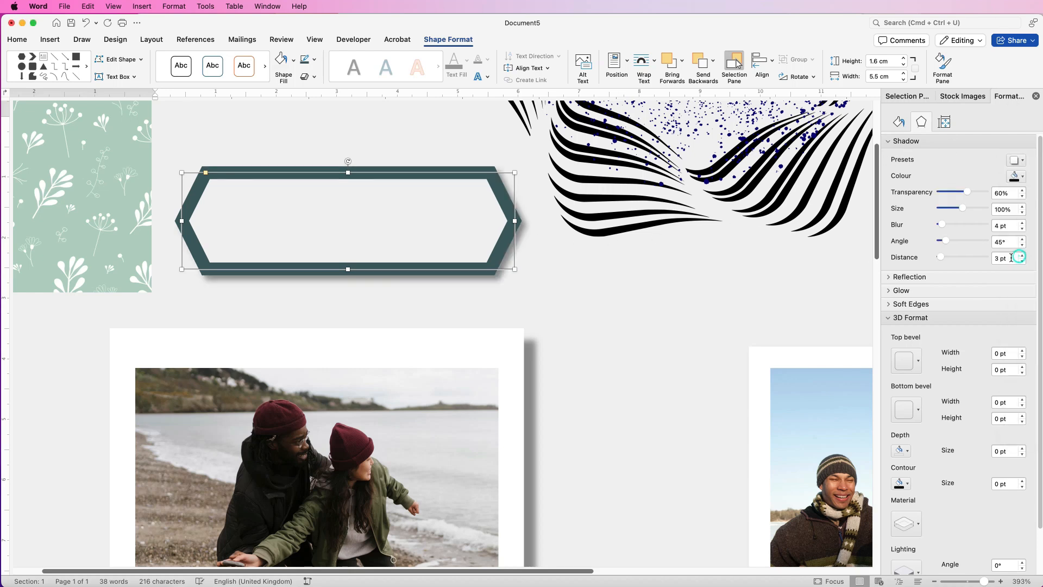
key(Escape)
drag(978, 582, 966, 581)
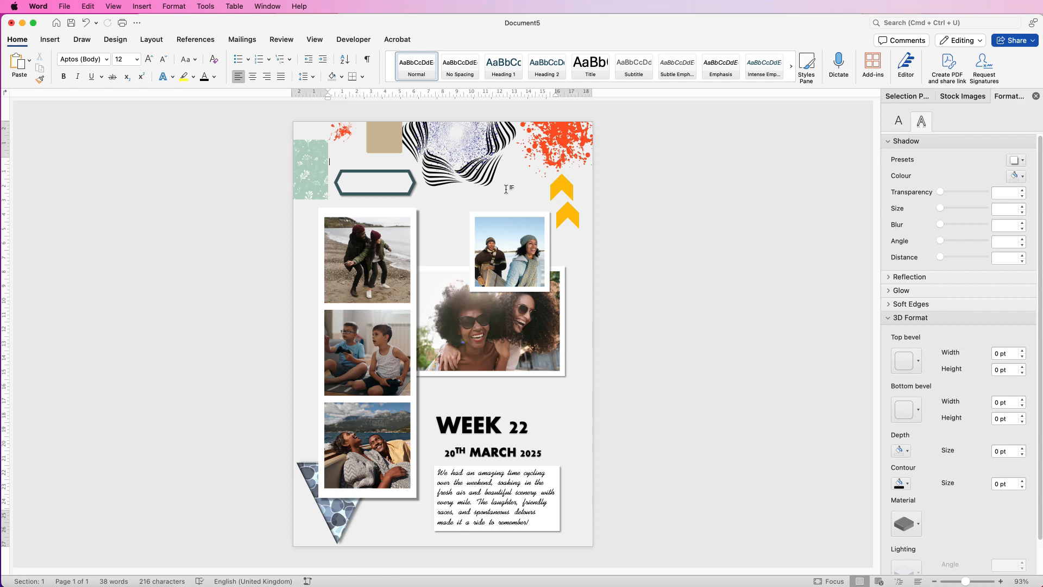
Move the green floral picture behind the photos in the middle of the page and enlarge it to extend past them.
drag(310, 175, 551, 206)
drag(444, 228, 409, 316)
drag(517, 383, 550, 417)
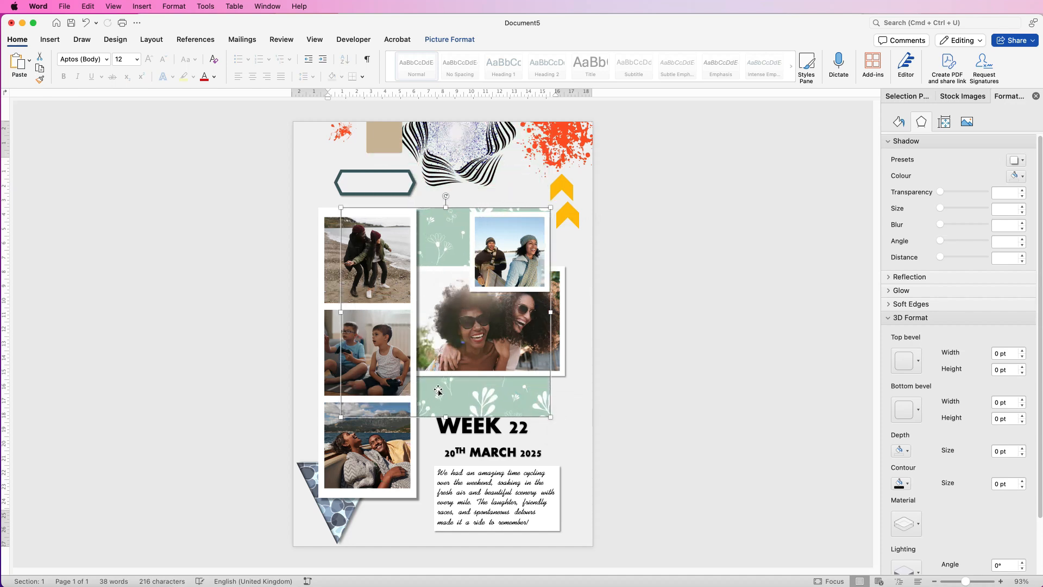
drag(438, 390, 444, 394)
drag(556, 419, 573, 437)
drag(476, 394, 455, 394)
Move the large red splatter behind the photos over the green floral picture and enlarge it.
drag(563, 156, 436, 279)
drag(531, 341, 612, 470)
drag(495, 402, 456, 369)
drag(573, 288, 526, 224)
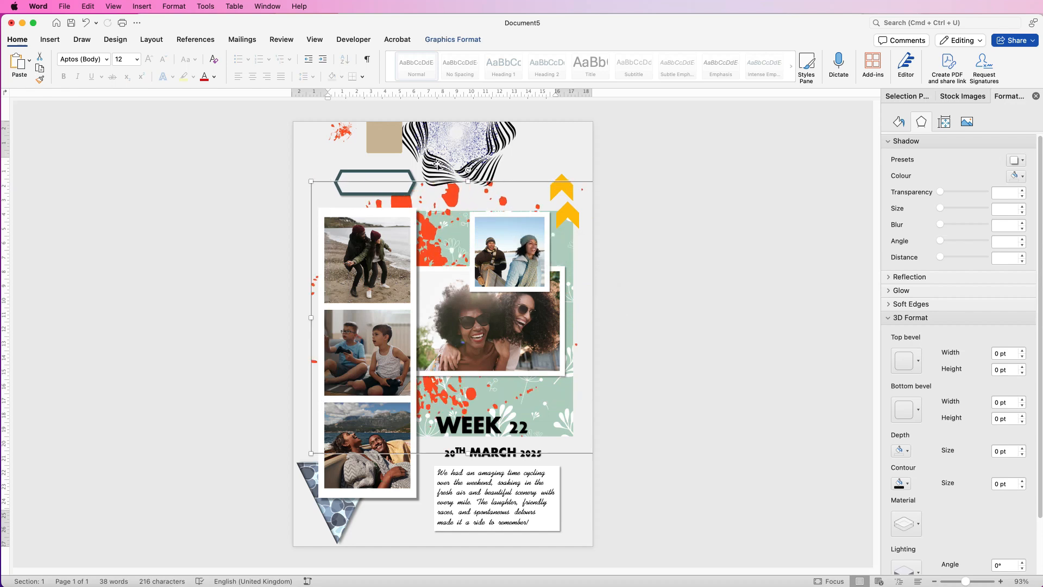
Move the black wavy-line graphic behind the vertical photo strip and shift the strip slightly up and to the right.
drag(437, 169, 333, 299)
drag(374, 350, 381, 338)
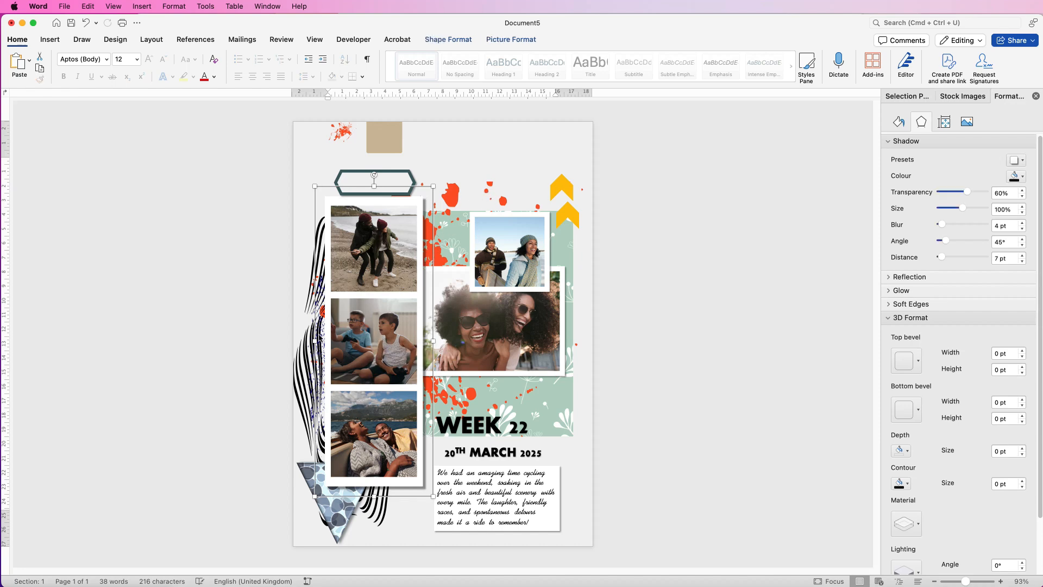
drag(306, 363, 309, 331)
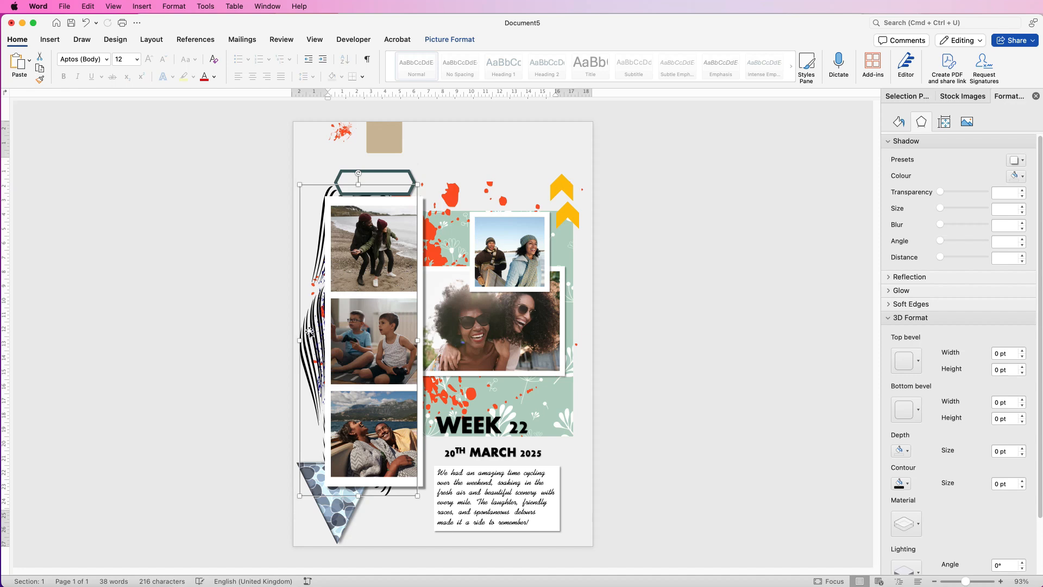
Show the list of page objects and select the wavy-line graphic, Picture 3, in it.
click(459, 41)
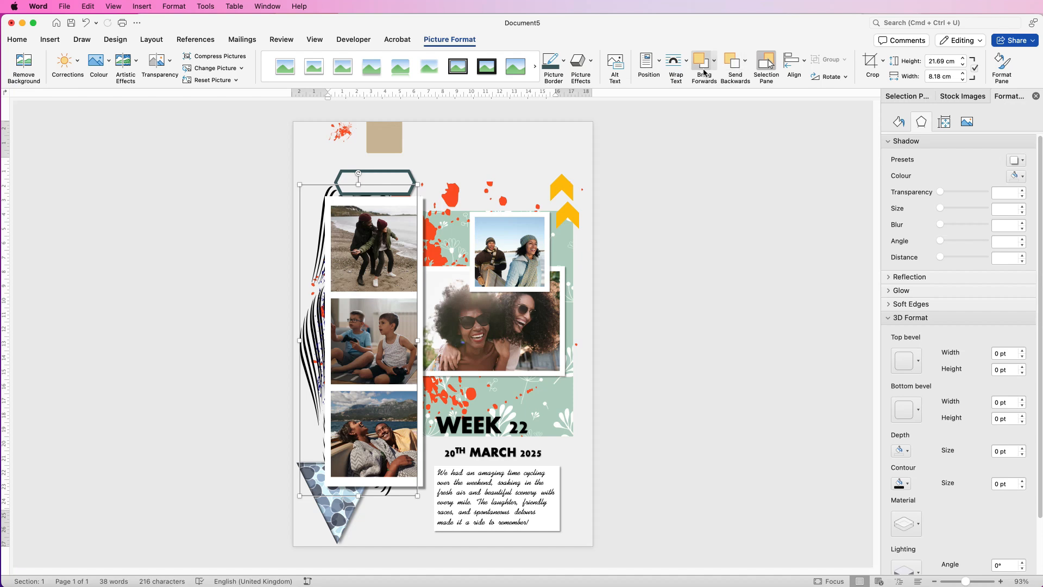
click(766, 65)
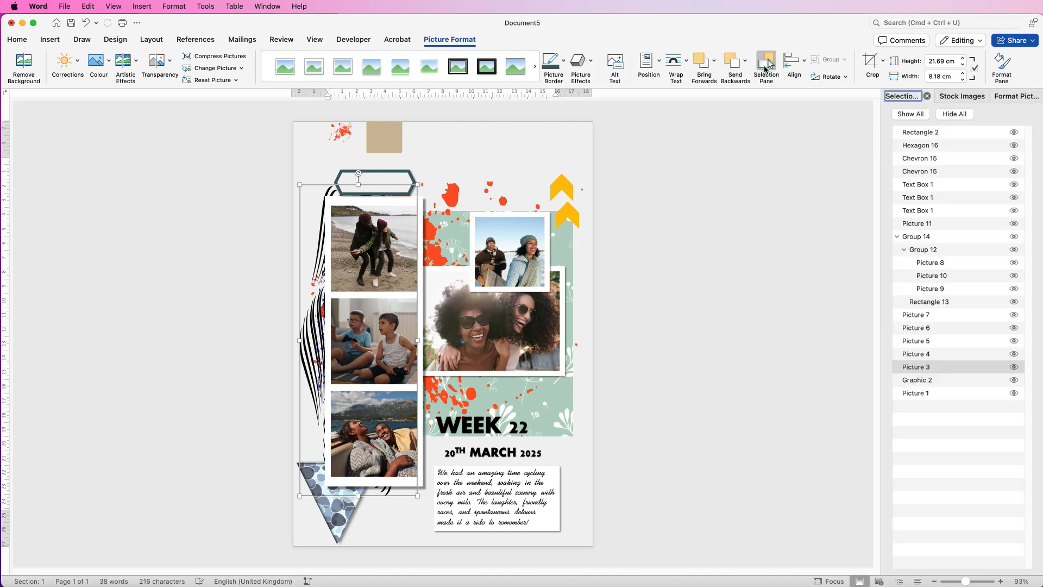
mouse_move(947, 369)
mouse_down()
mouse_move(951, 322)
mouse_move(943, 378)
mouse_up()
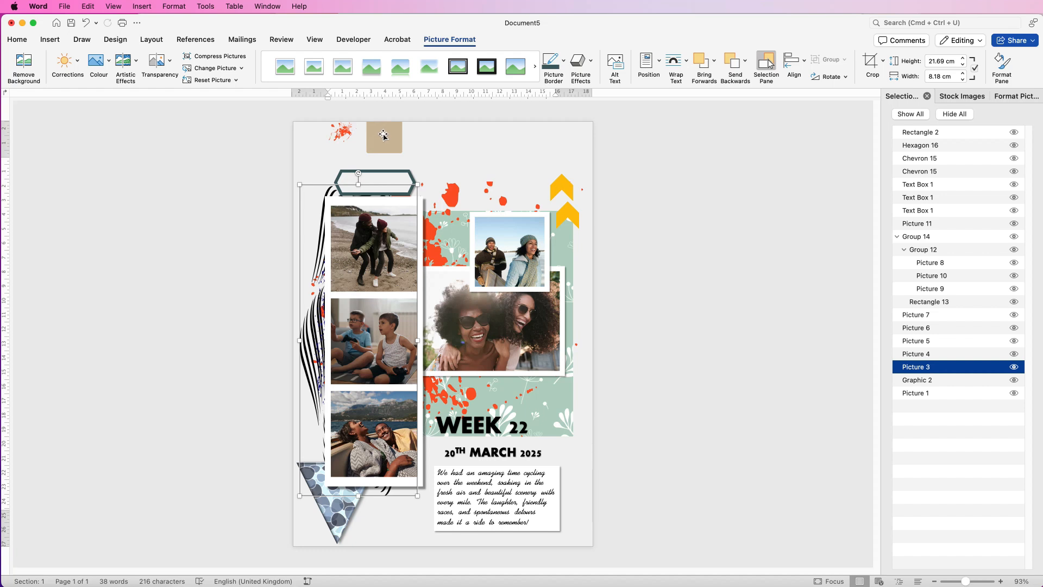
Place the brown tag behind the photos beside the upper end of the photo strip and enlarge it.
drag(382, 141, 415, 228)
drag(438, 187, 480, 158)
Shift the hexagon up slightly and place the date text box on it, layered in front of the hexagon.
drag(375, 170, 368, 161)
drag(481, 447, 369, 165)
drag(918, 198, 918, 145)
drag(443, 185, 426, 177)
click(458, 147)
Shift the two framed photos up and to the left and move the caption box directly beneath the large photo.
drag(489, 466, 506, 372)
drag(509, 254, 500, 204)
drag(507, 332, 498, 314)
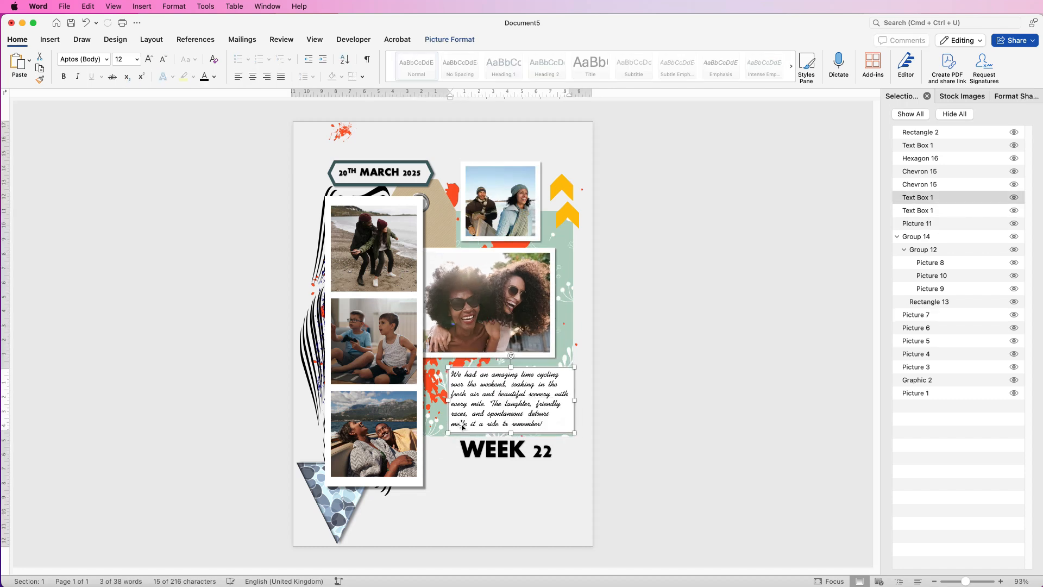
Tuck the patterned triangle under the large photo's lower-left corner, bring it forward two levels, and move the small red splatter near the title.
drag(336, 497, 447, 374)
click(449, 39)
click(702, 66)
click(703, 66)
mouse_move(343, 133)
mouse_down()
mouse_move(453, 510)
mouse_move(445, 449)
mouse_up()
Reposition the WEEK 22 title and draw a blue-grey filled rectangle over the word WEEK, sent to the back.
drag(505, 450, 496, 466)
click(448, 40)
click(76, 56)
drag(439, 449, 520, 487)
click(293, 60)
click(712, 61)
click(715, 85)
Stretch the black wavy-line graphic downward past the photo strip and nudge the brown tag slightly to the right.
click(311, 353)
drag(361, 495, 360, 517)
drag(441, 220, 446, 219)
Move the two yellow chevrons to the right edge of the large photo, one above the other.
drag(562, 187, 566, 296)
drag(567, 215, 567, 322)
drag(573, 324, 572, 298)
Place three chevron copies at the large photo's lower edge, the photo strip's upper right side and its lower right corner.
drag(578, 323, 526, 365)
drag(525, 364, 390, 287)
shift+click(525, 365)
drag(535, 365, 539, 365)
drag(392, 286, 424, 486)
drag(527, 367, 527, 363)
Paste the round brown button picture and place it where the small and large framed photos meet.
click(475, 211)
key(super+v)
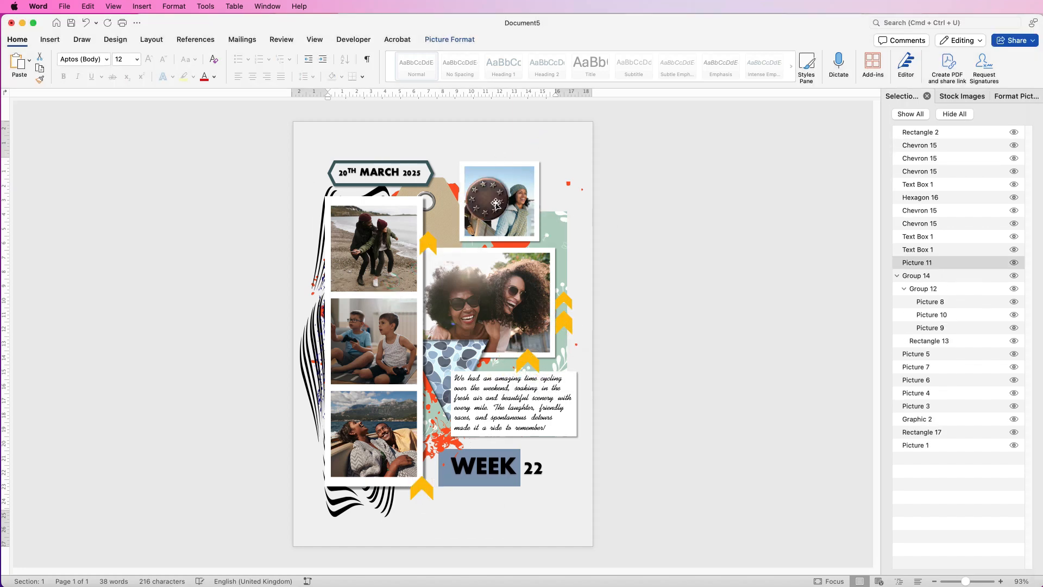
drag(487, 198, 541, 229)
Group the date text box with the hexagon and shift the group slightly to the right.
click(366, 171)
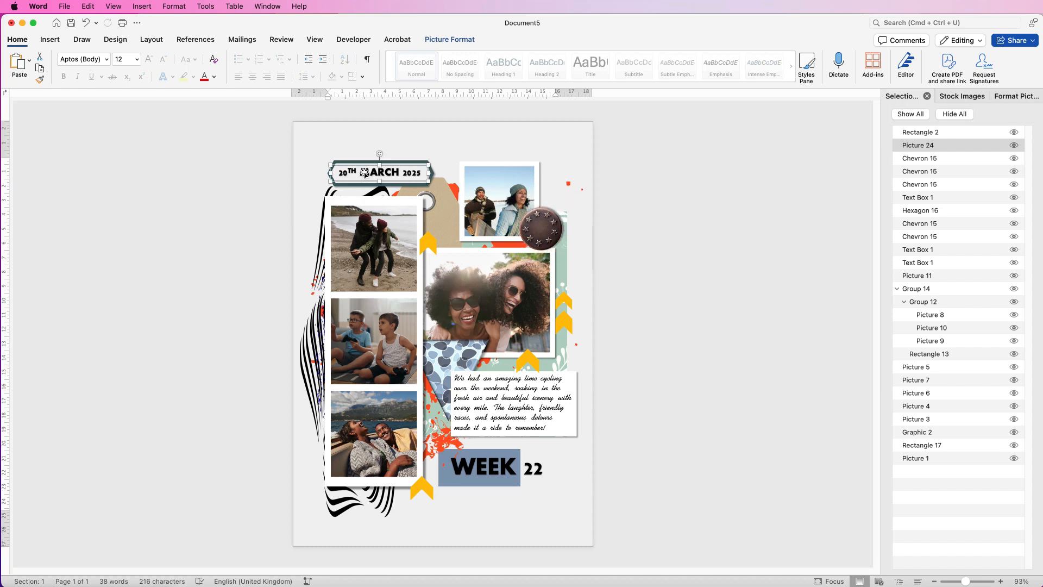
shift+click(427, 165)
click(449, 40)
click(797, 60)
click(797, 74)
drag(381, 177, 396, 176)
Enlarge the large red splatter up and left beyond the photo strip and nudge the wavy-line graphic to the right.
click(508, 245)
drag(309, 181, 291, 153)
click(707, 275)
drag(325, 346, 332, 346)
click(720, 475)
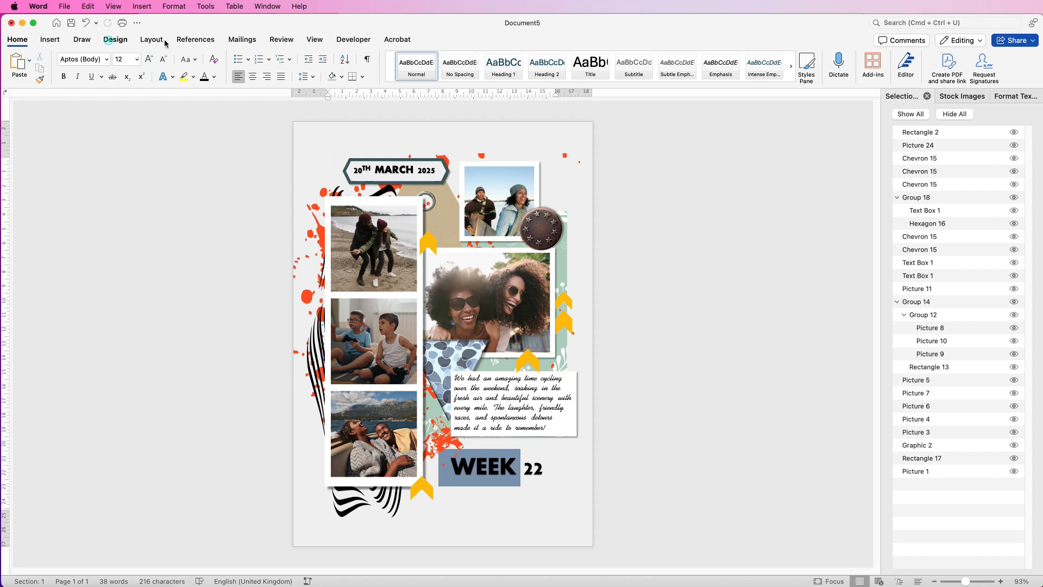
Remove the page background colour.
click(114, 40)
click(773, 65)
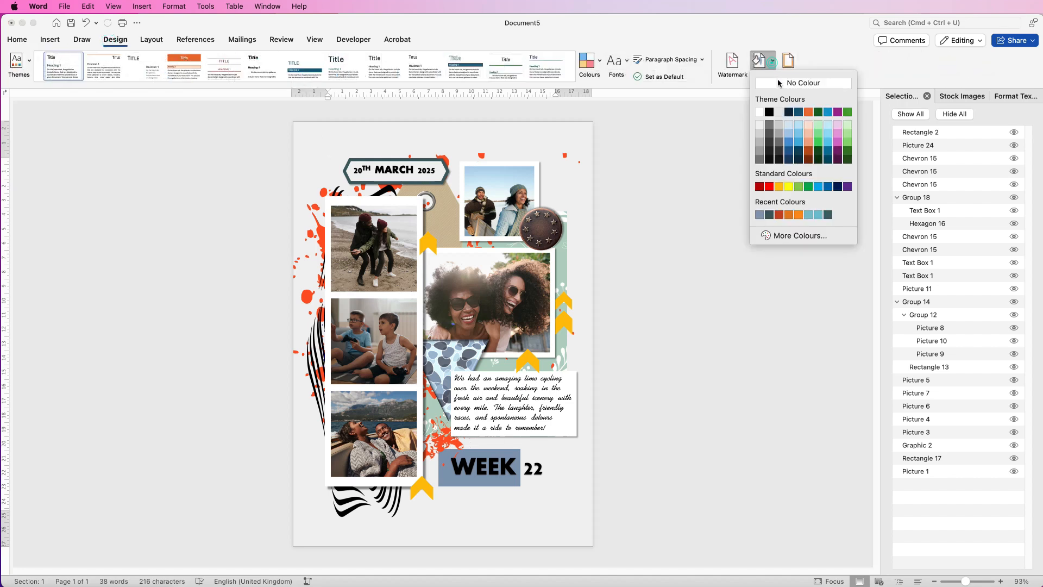
click(770, 82)
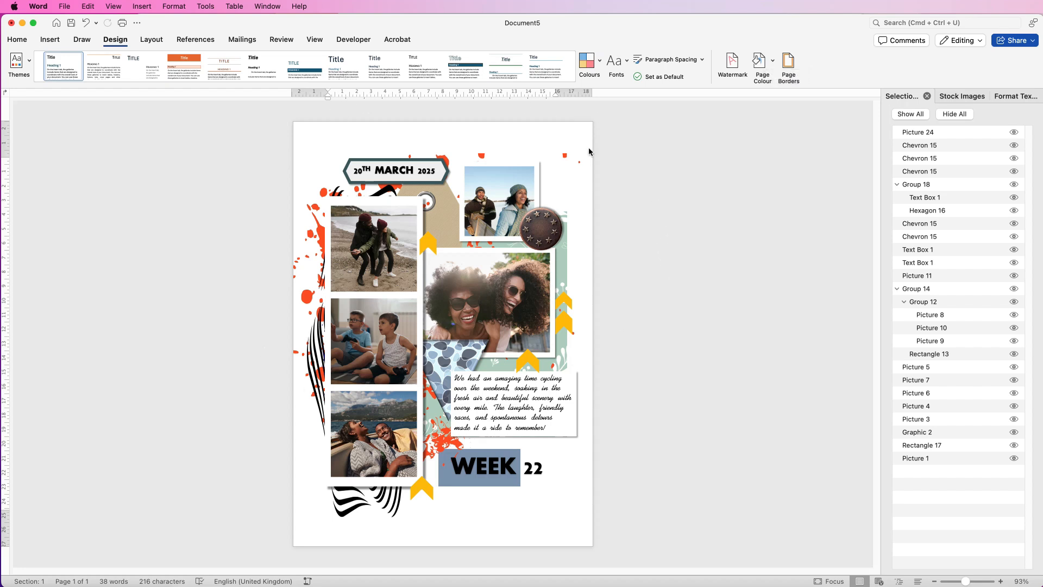
Try a page-covering rectangle about 21.16 cm wide and 30.48 cm high as a background sent to the back, and delete it.
click(48, 39)
click(174, 64)
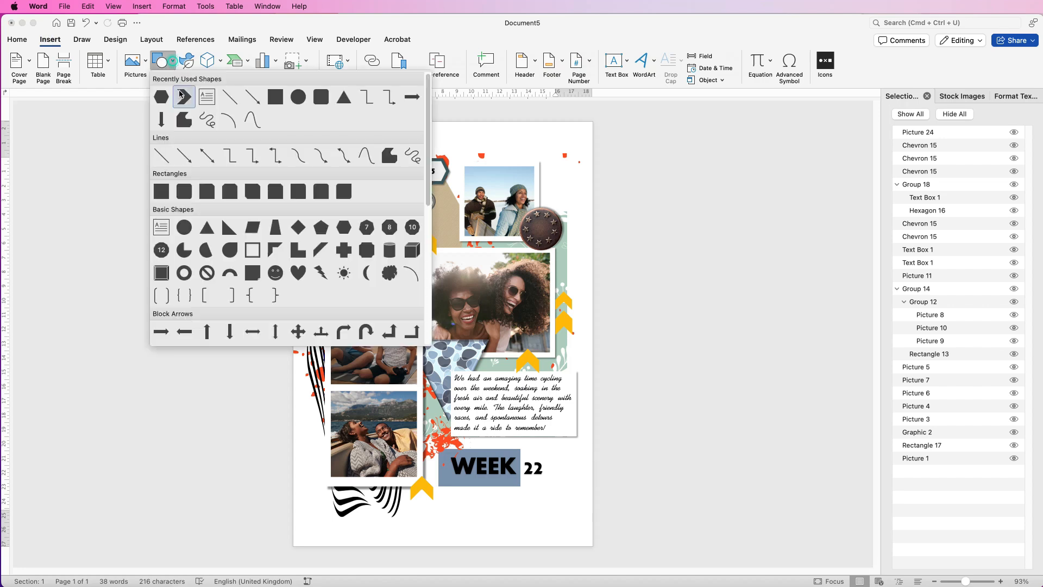
click(164, 192)
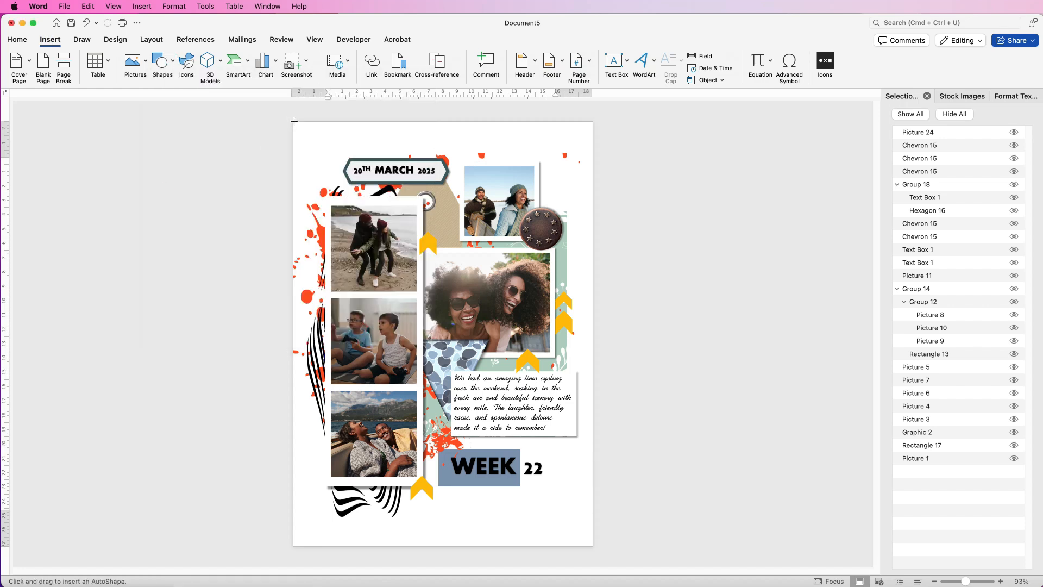
drag(295, 122, 595, 554)
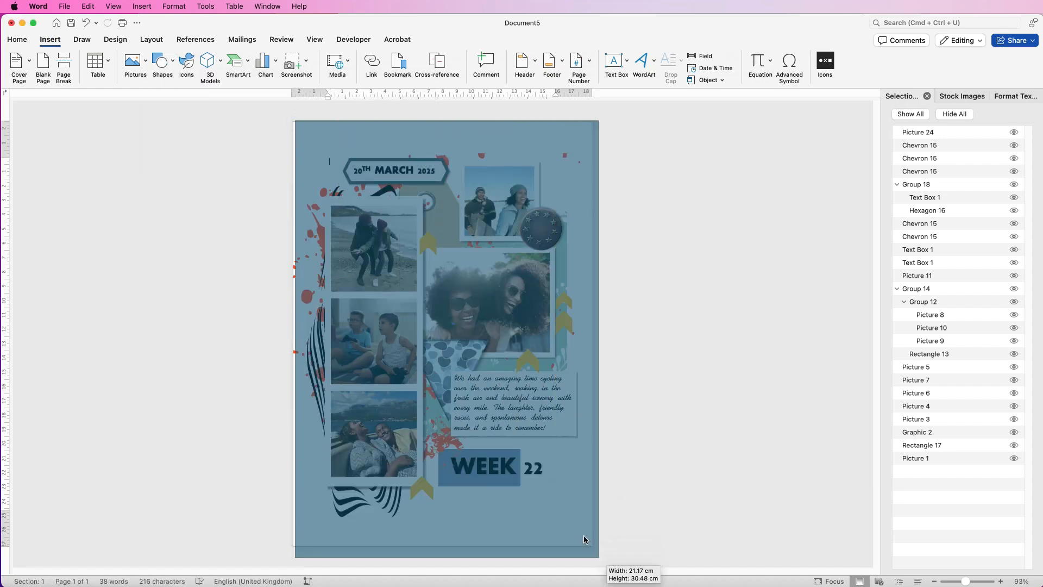
drag(533, 513, 527, 513)
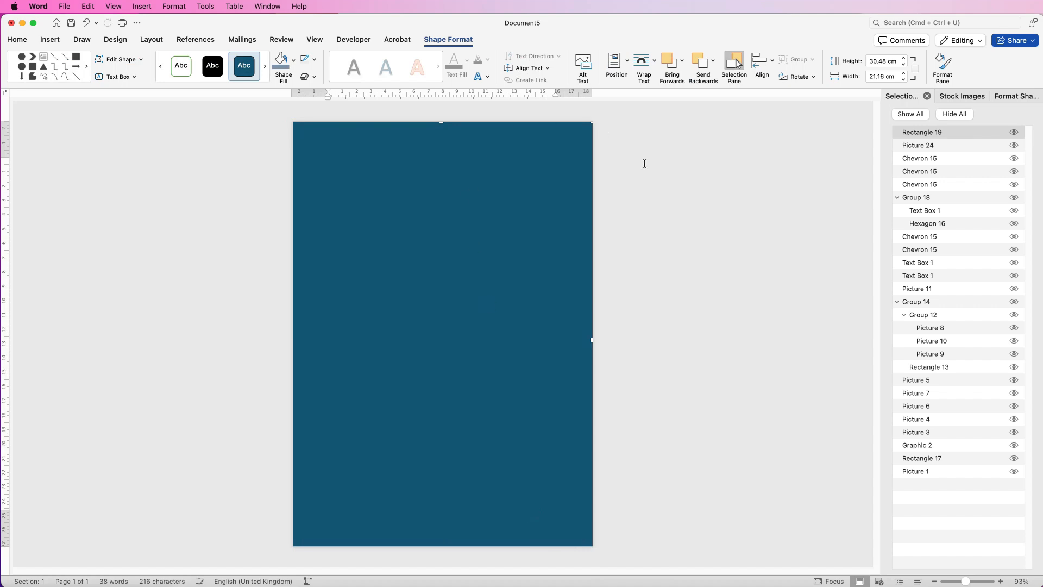
click(712, 60)
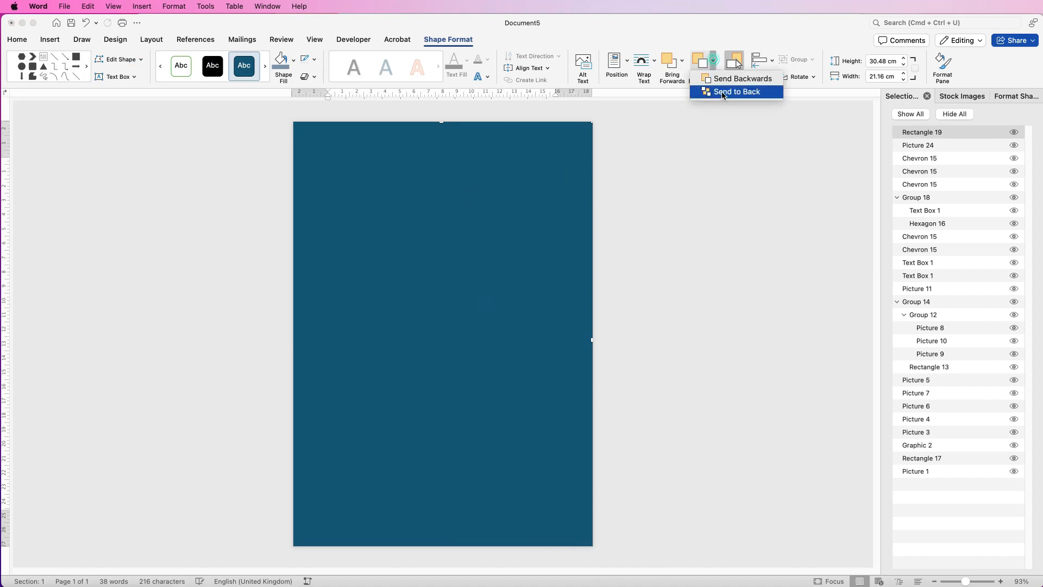
click(724, 94)
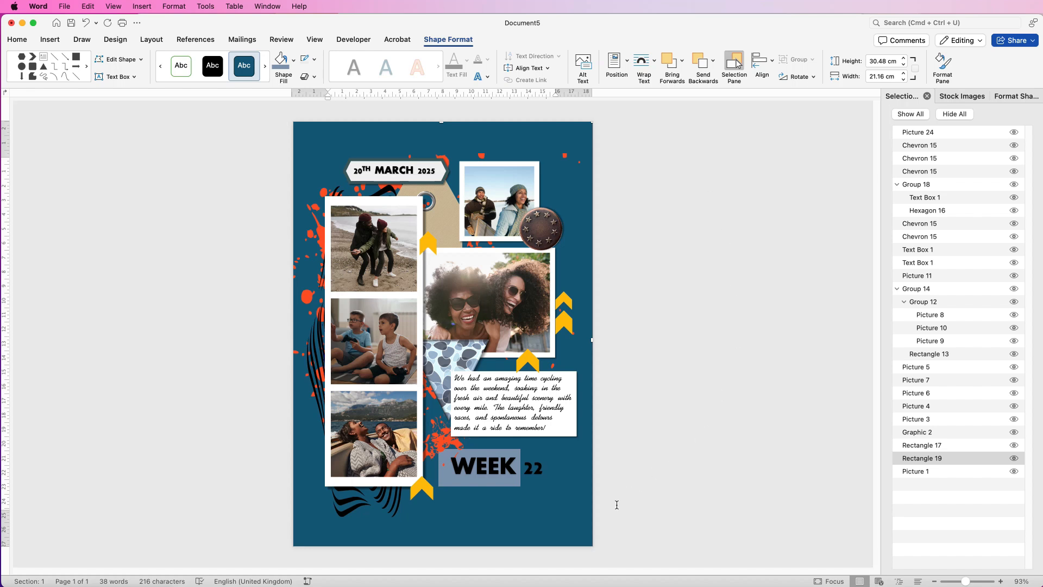
key(Delete)
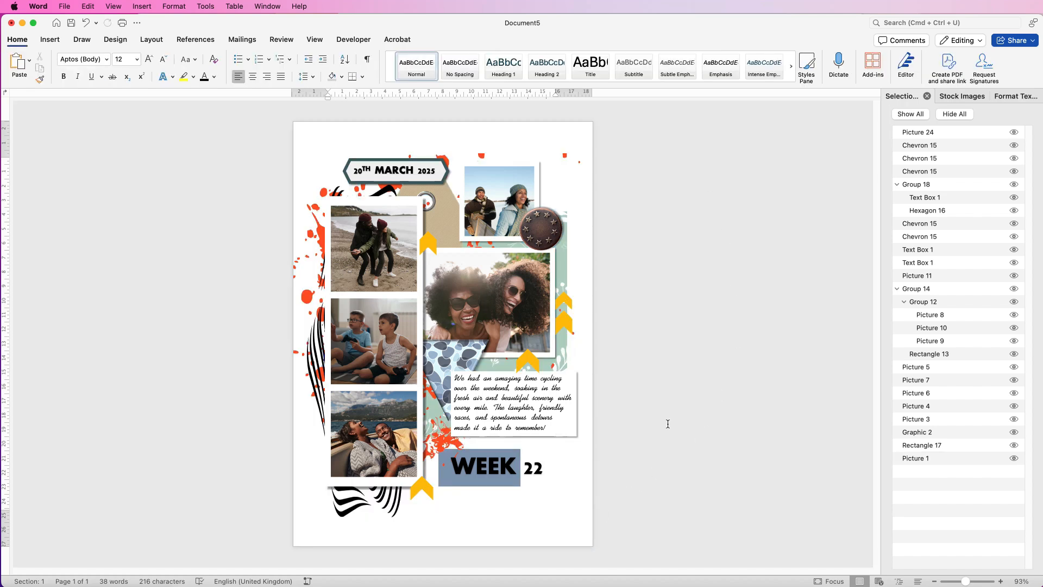